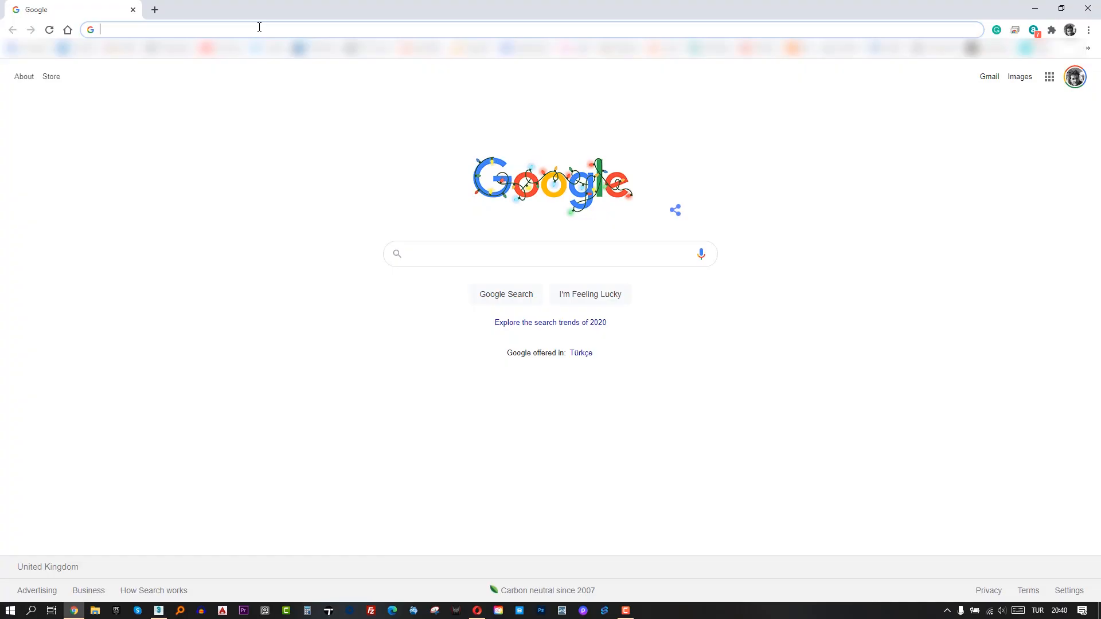
# Go to shapespark.com, log in to the account and open the Shapespark editor's download page
pyautogui.write('shapespark.com')
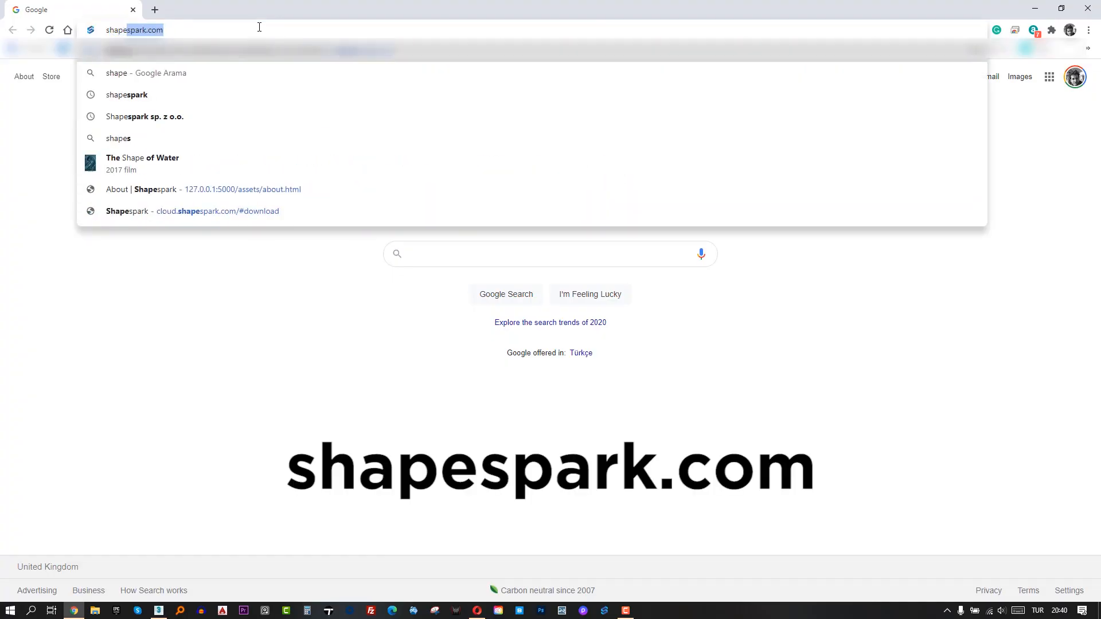
pyautogui.press('Return')
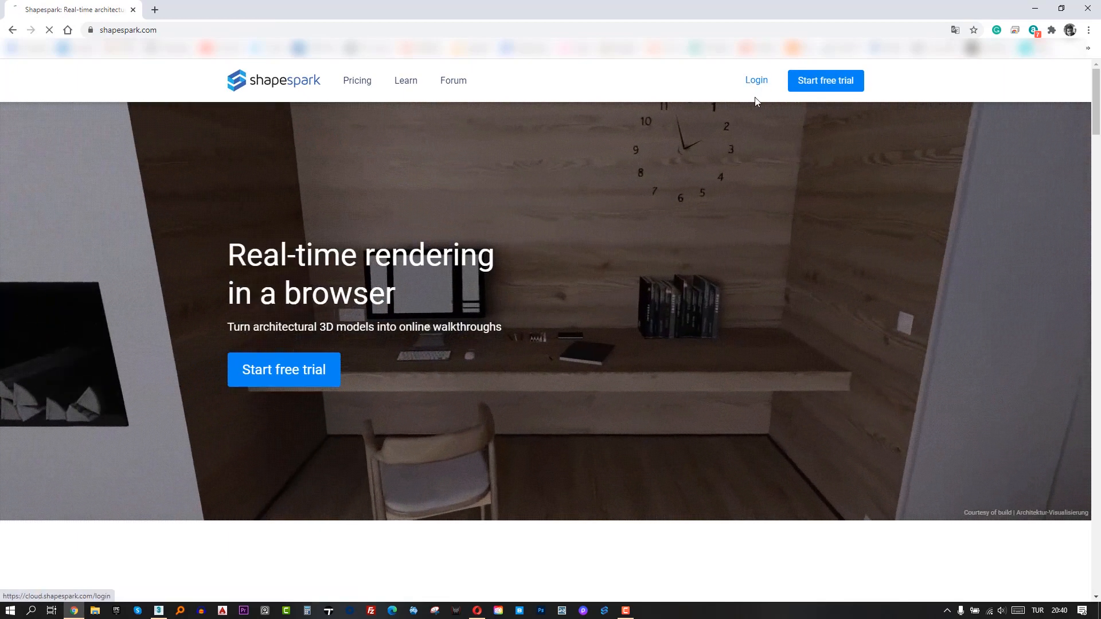
pyautogui.click(756, 80)
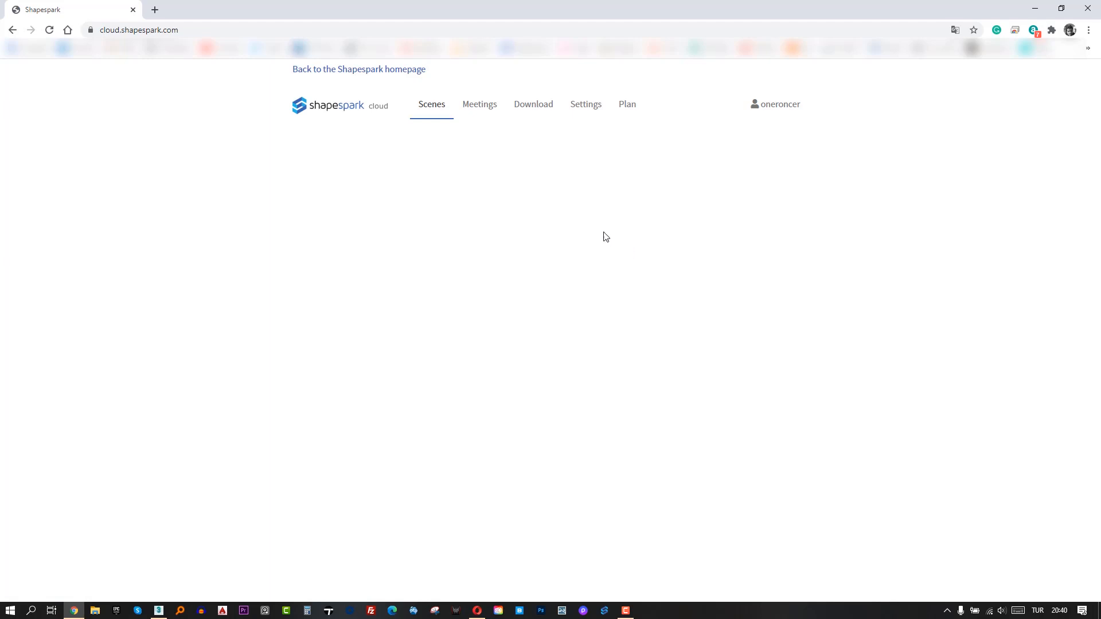
pyautogui.click(485, 108)
pyautogui.click(535, 108)
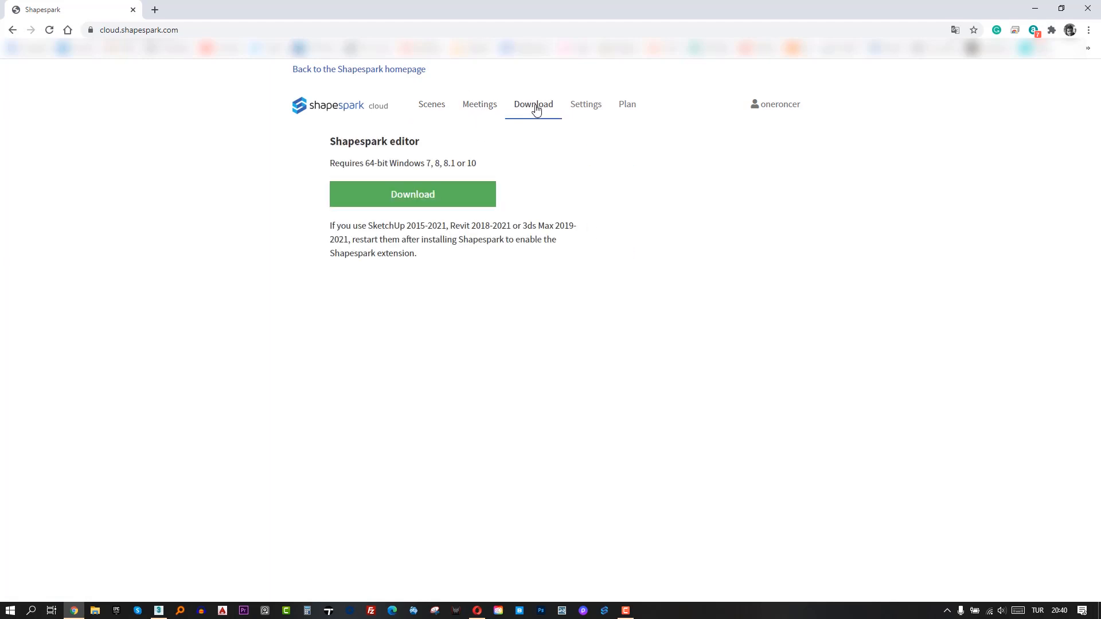
# Read the Shapespark editor's download information and the note about restarting SketchUp, Revit or 3ds Max after installation
pyautogui.moveTo(334, 141); pyautogui.dragTo(403, 151)
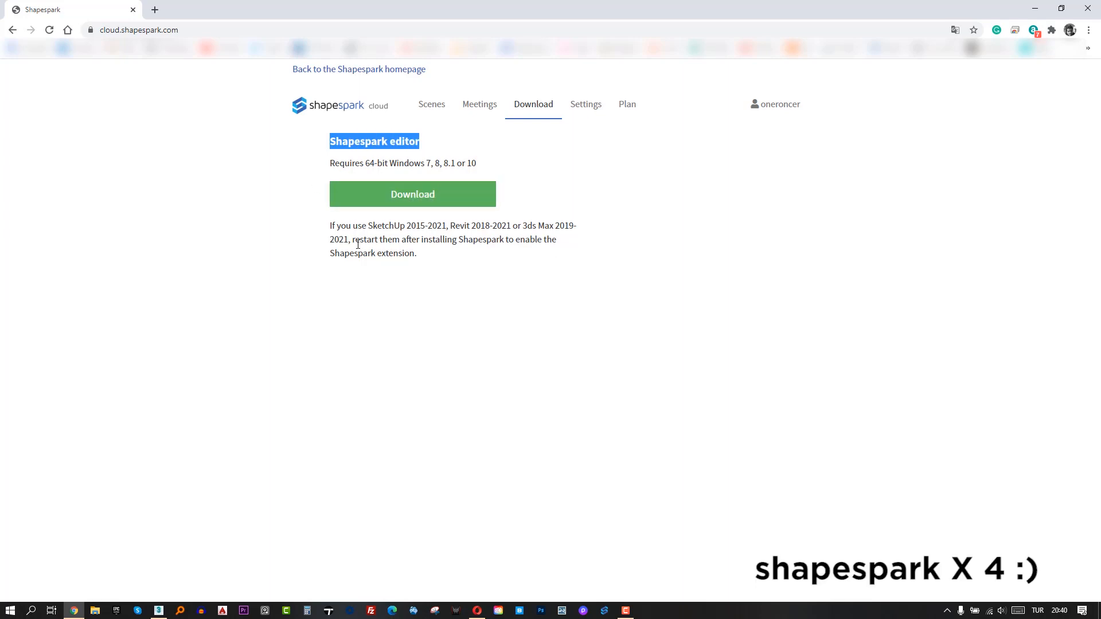
pyautogui.moveTo(367, 240); pyautogui.dragTo(490, 252)
pyautogui.click(443, 266)
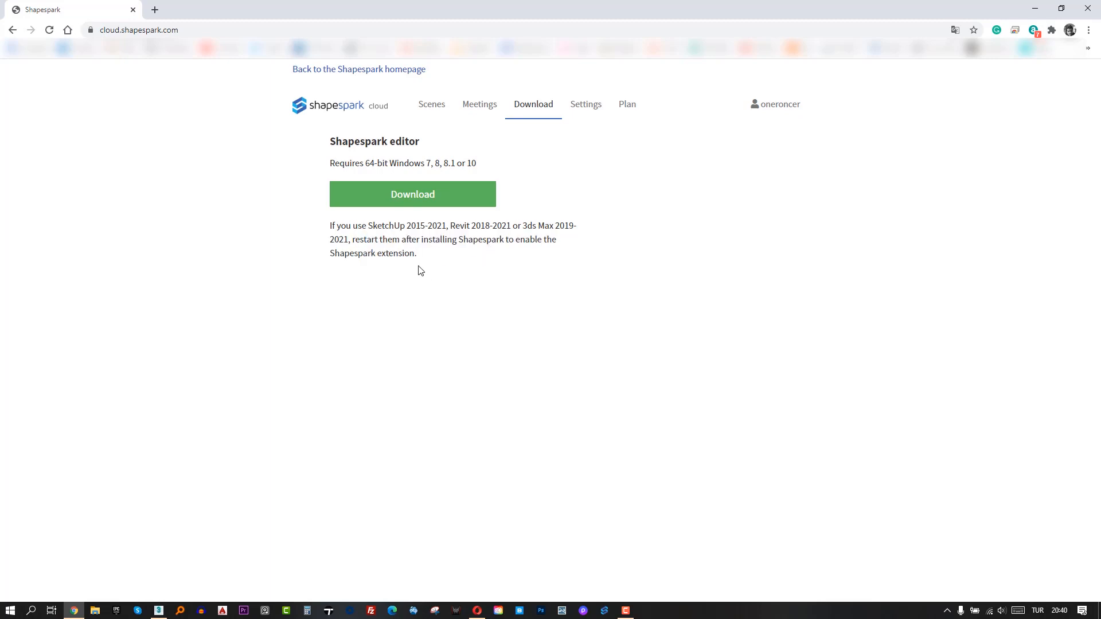
pyautogui.moveTo(425, 262); pyautogui.dragTo(331, 225)
pyautogui.click(364, 224)
# Switch to 3ds Max and examine the apartment model's living room, kitchen and ceiling lights from several angles
pyautogui.click(159, 611)
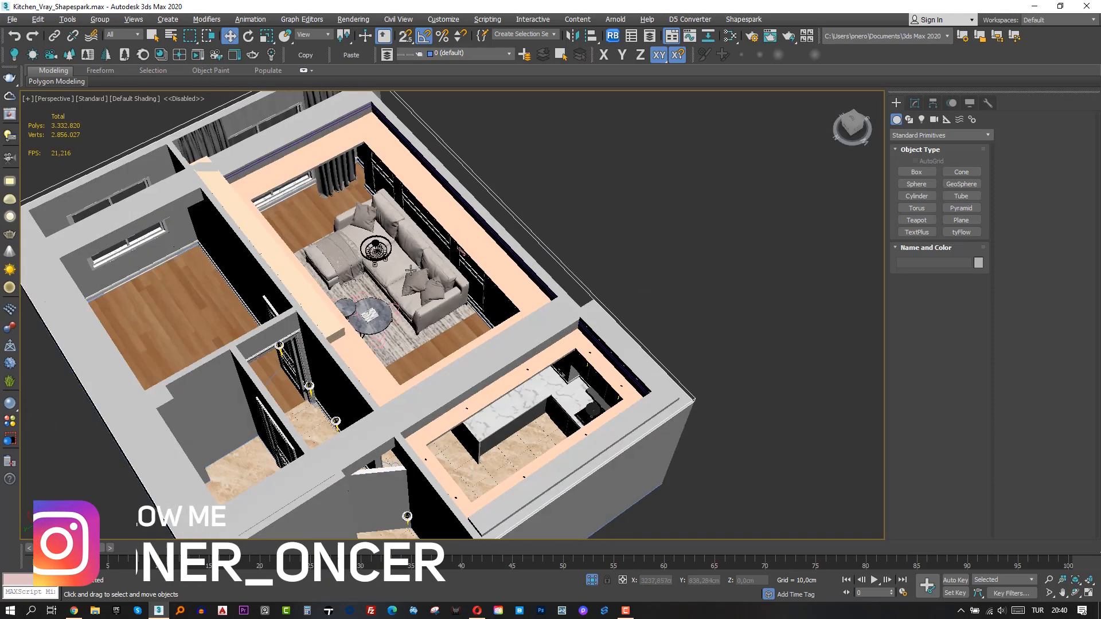
pyautogui.keyDown('alt'); pyautogui.moveTo(411, 269); pyautogui.dragTo(641, 233, button='middle'); pyautogui.keyUp('alt')
pyautogui.scroll(8, 539, 296)
pyautogui.scroll(-5, 533, 299)
pyautogui.scroll(6, 389, 298)
pyautogui.scroll(-8, 289, 302)
pyautogui.scroll(-3, 349, 270)
pyautogui.scroll(2, 641, 233)
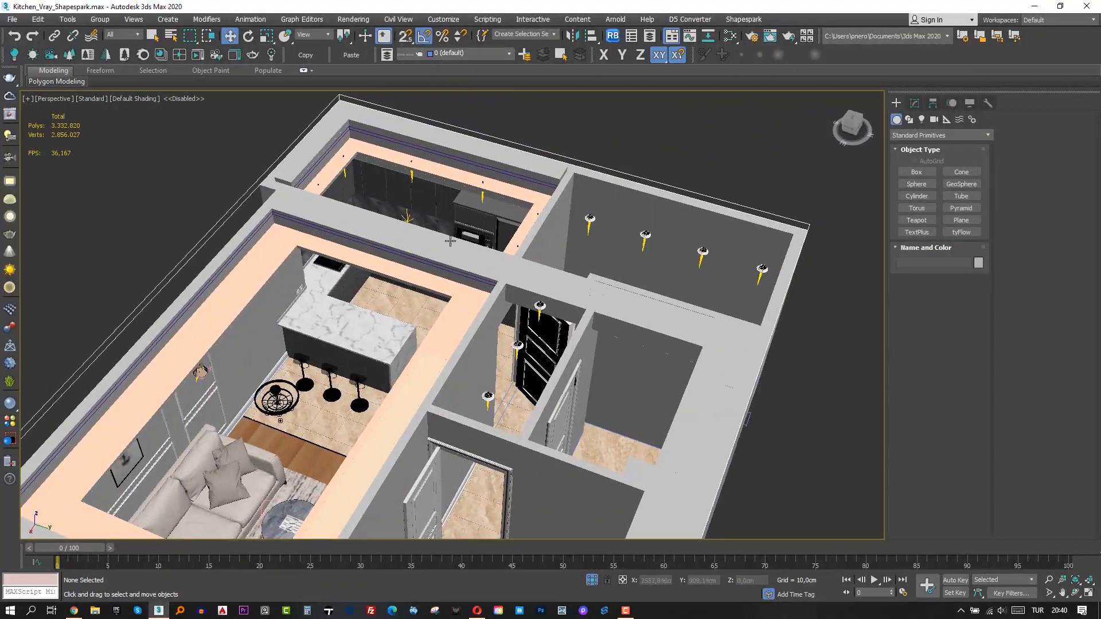
pyautogui.moveTo(450, 242); pyautogui.dragTo(489, 327, button='middle')
pyautogui.scroll(5, 489, 327)
pyautogui.scroll(-5, 491, 327)
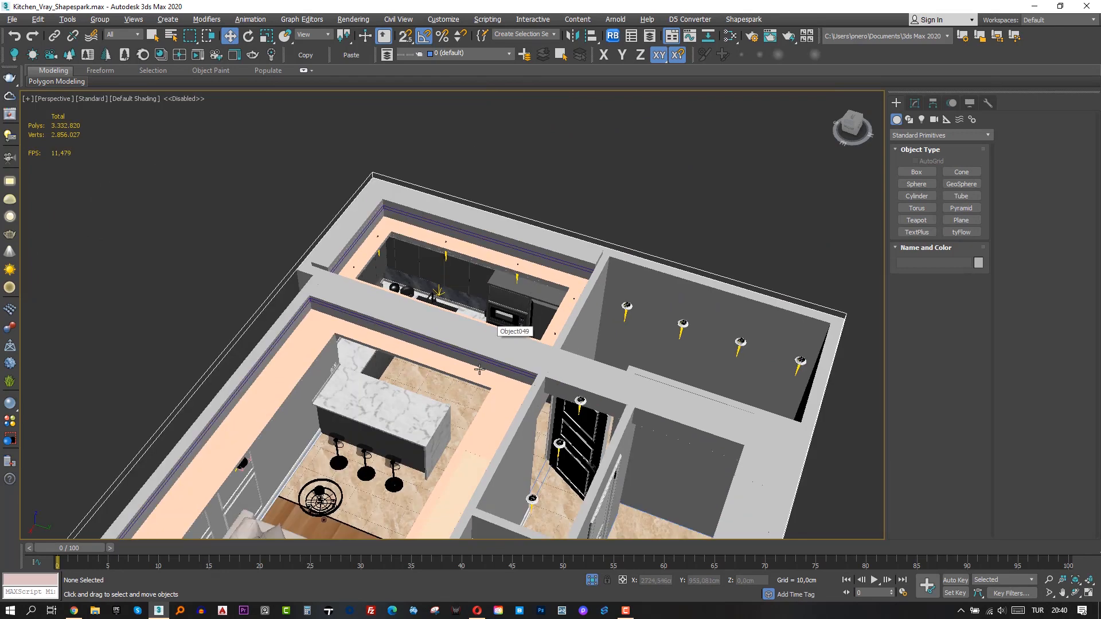
pyautogui.keyDown('alt'); pyautogui.moveTo(480, 370); pyautogui.dragTo(409, 317, button='middle'); pyautogui.keyUp('alt')
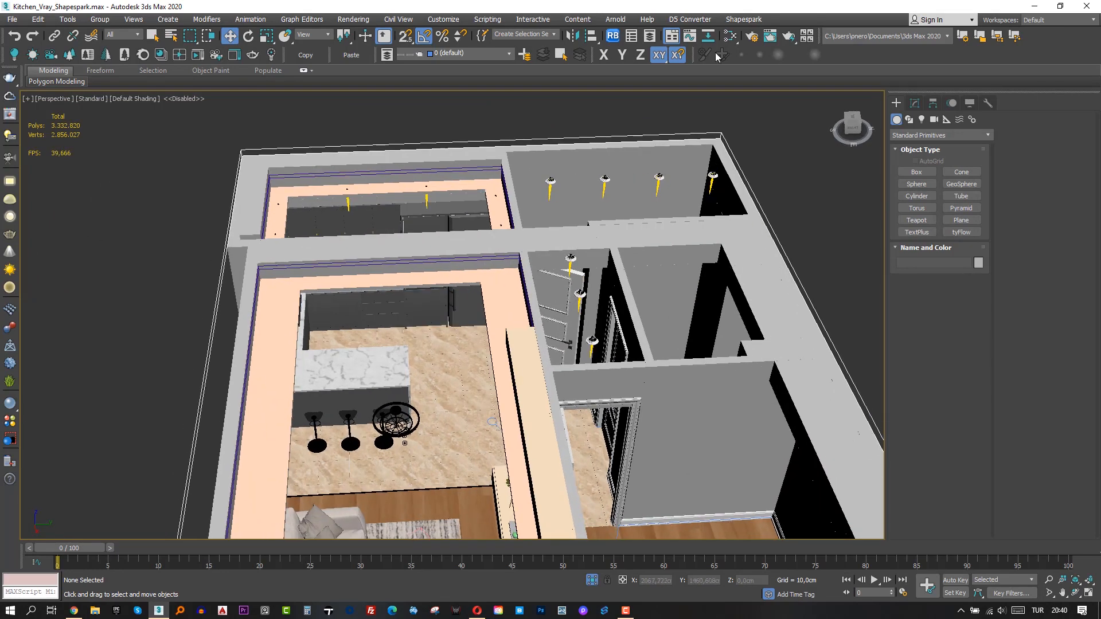
# Try to export the model to Shapespark as a new scene named kitchen_vray_shapespark
pyautogui.click(742, 21)
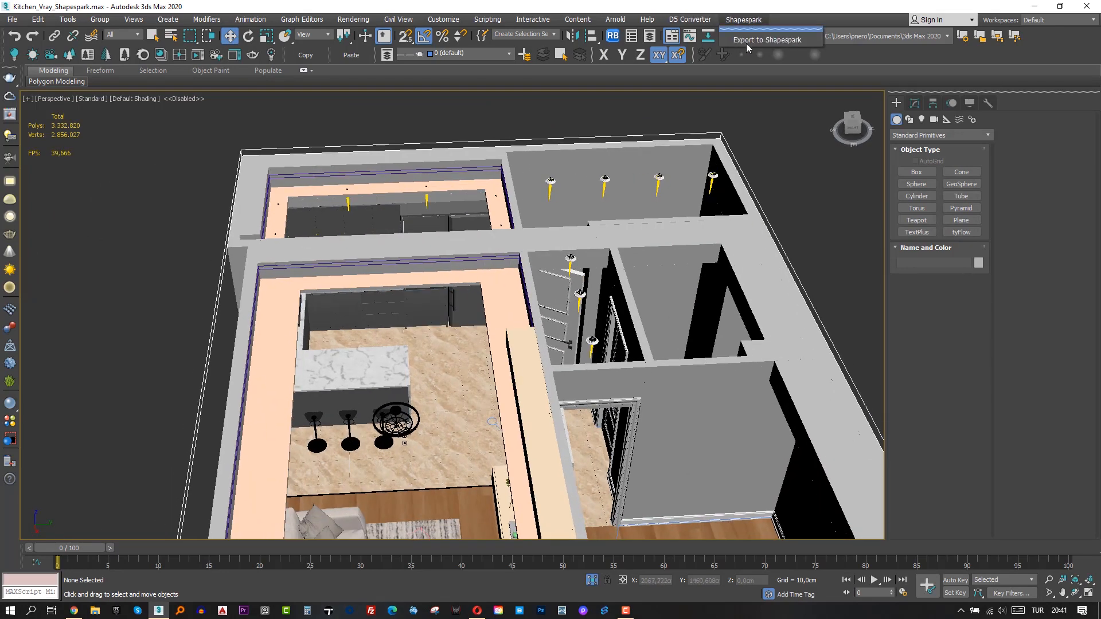
pyautogui.click(747, 41)
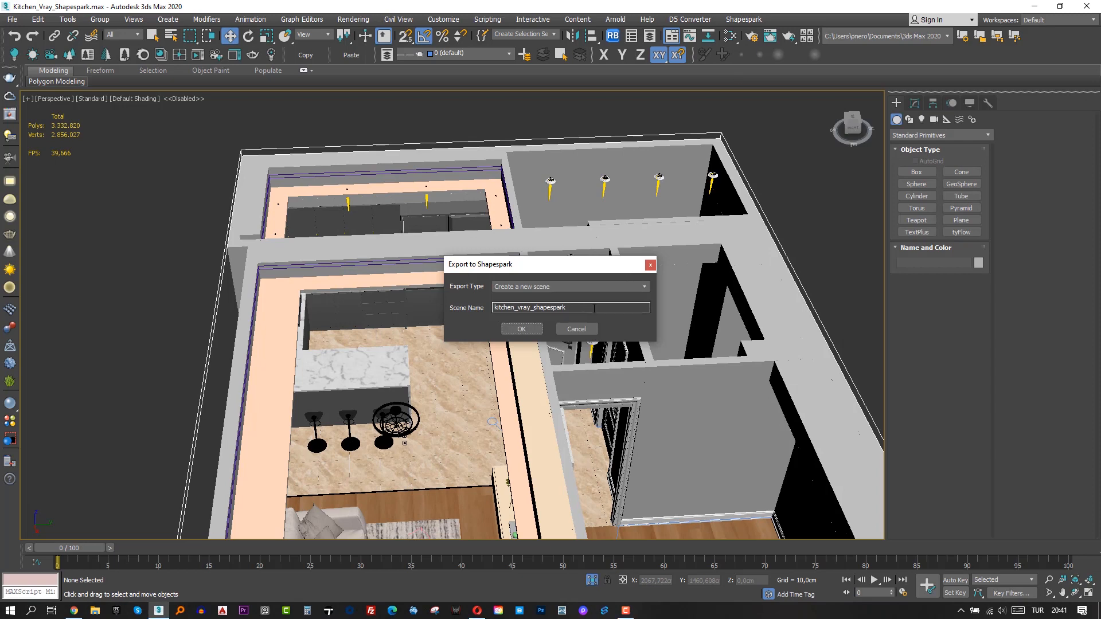
pyautogui.click(532, 330)
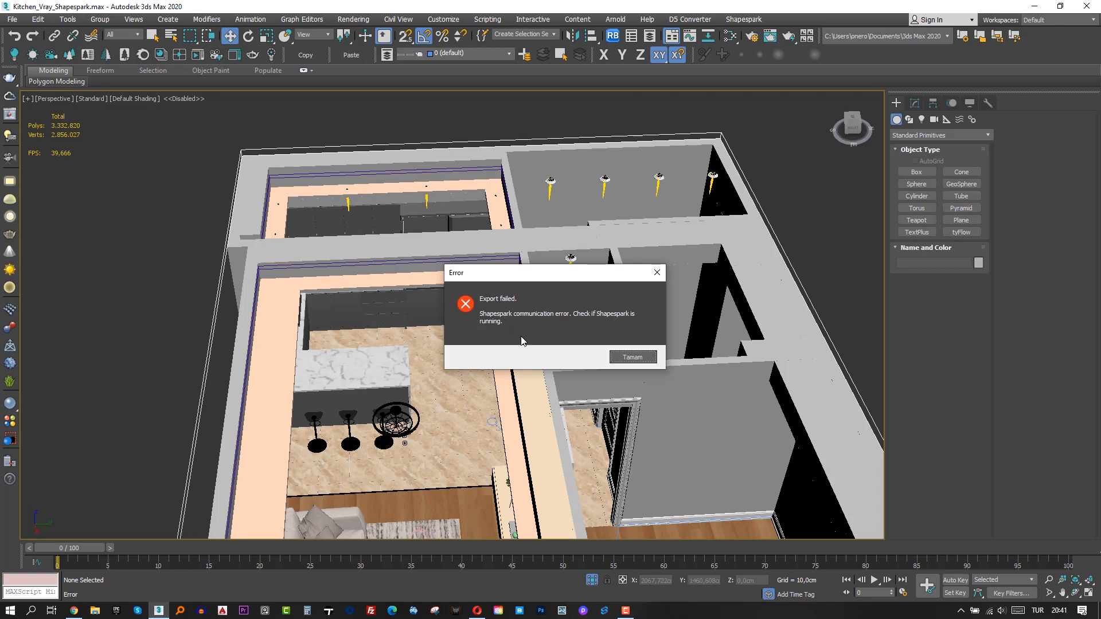
# Start Shapespark, dismiss the export error and export the 3ds Max model as a new scene named kitchen_vray_shapespark
pyautogui.click(603, 610)
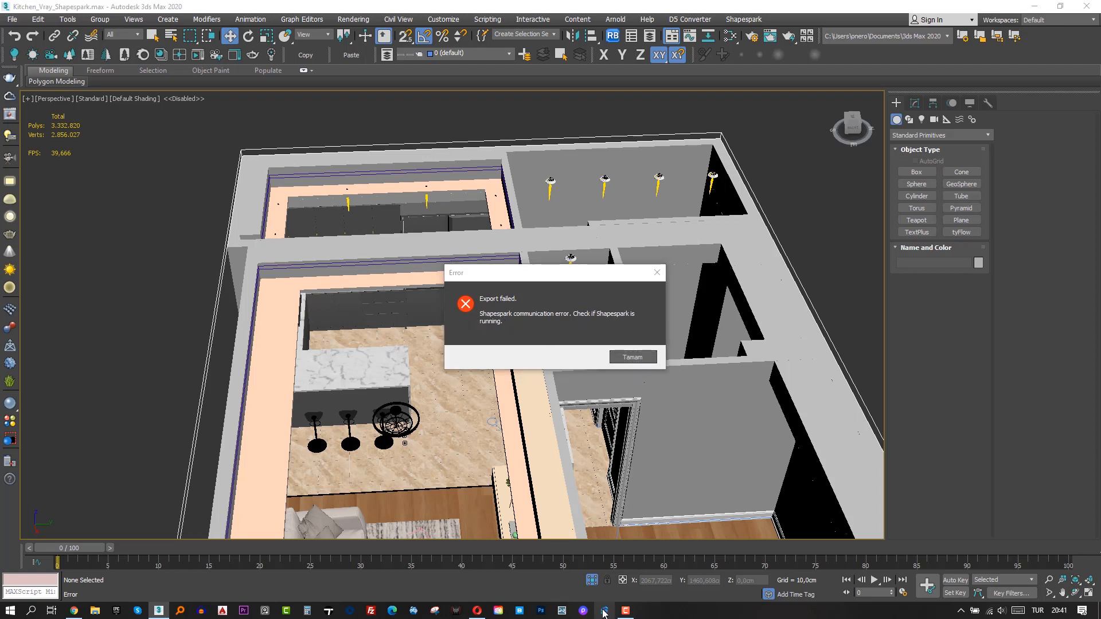
pyautogui.click(632, 356)
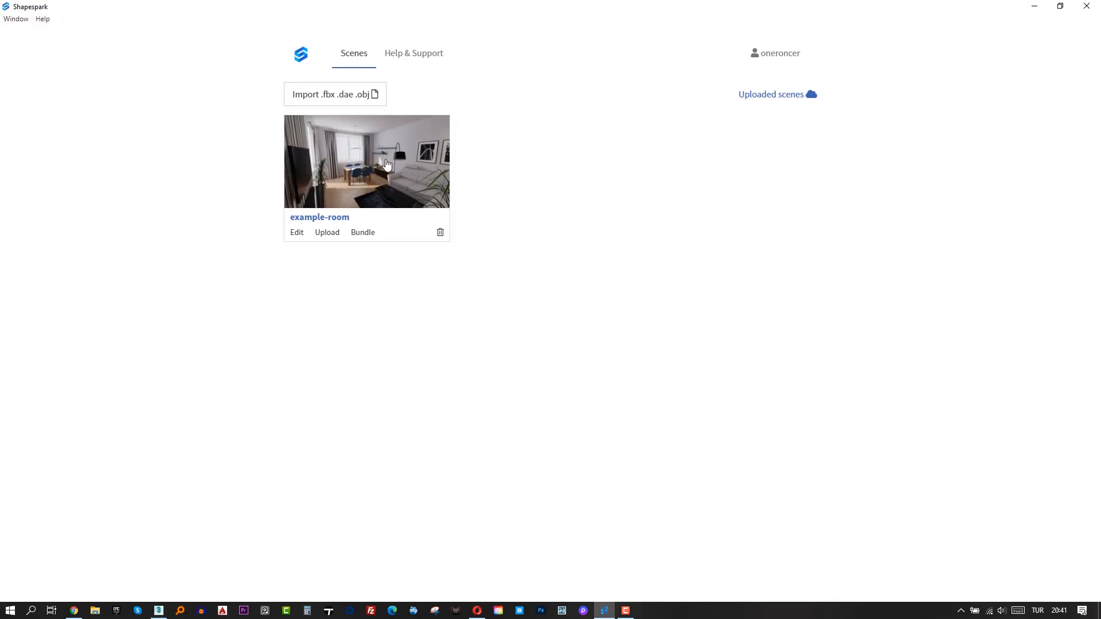
pyautogui.hotkey('alt', 'Tab')
pyautogui.click(743, 19)
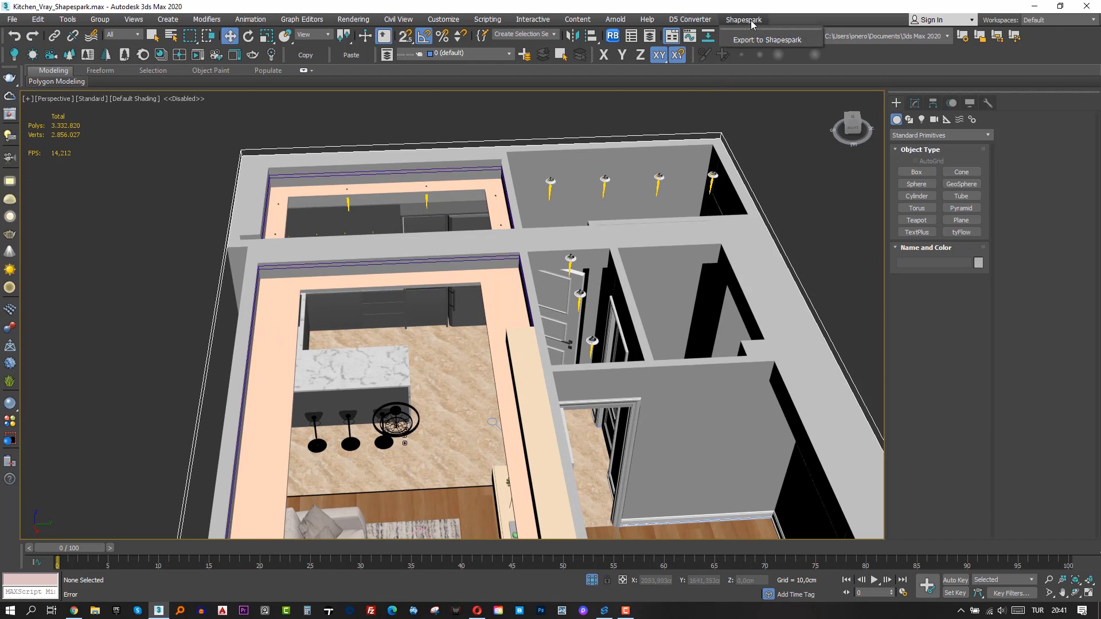
pyautogui.click(752, 39)
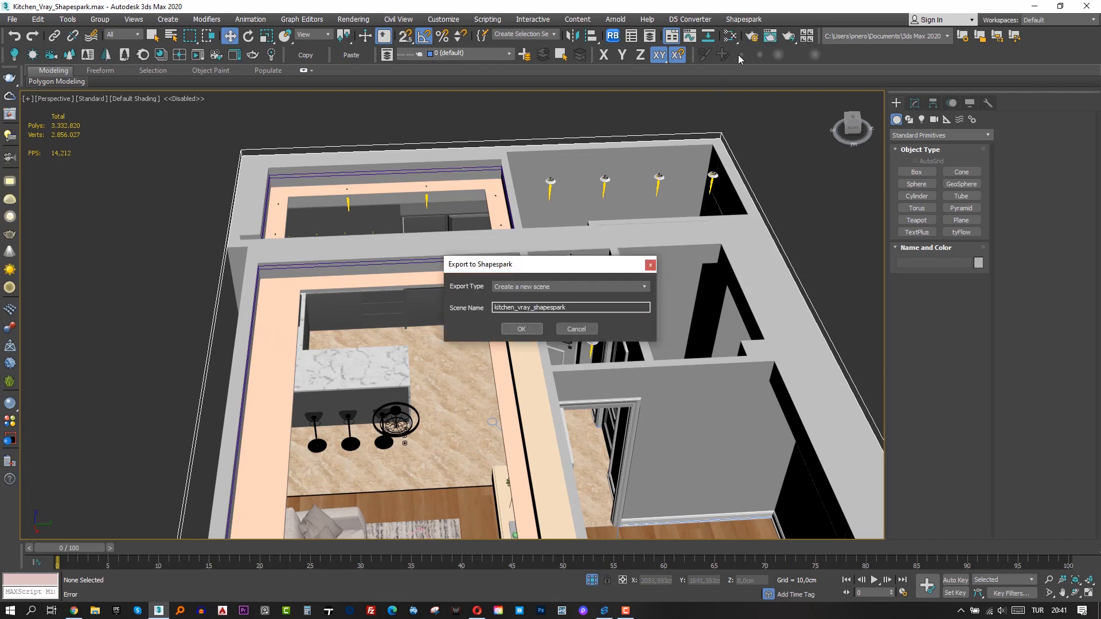
pyautogui.click(516, 325)
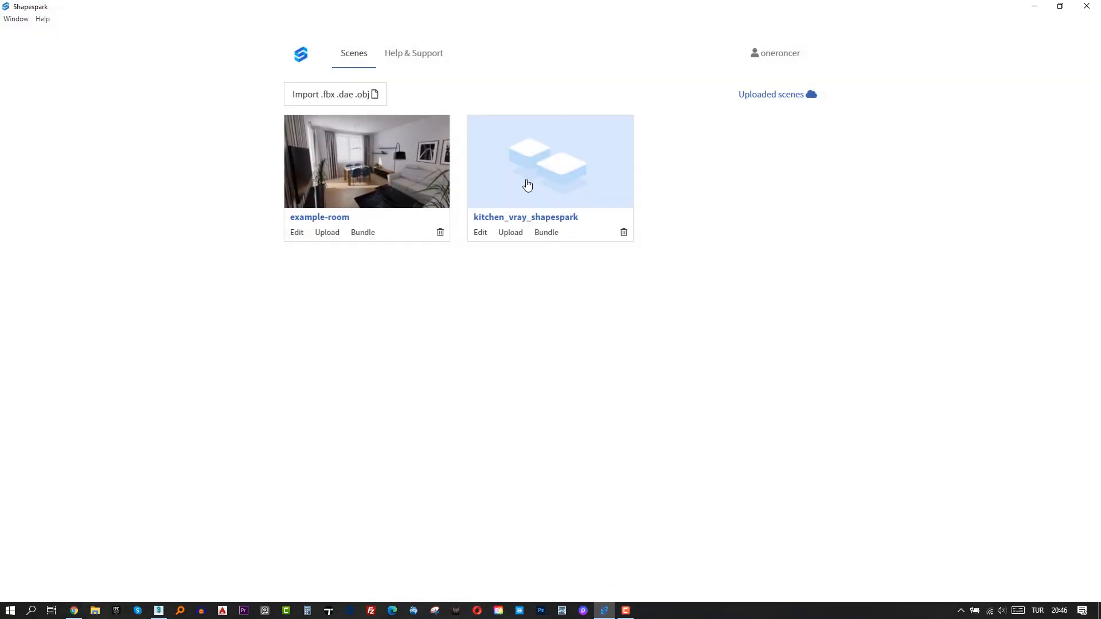
# Open the kitchen_vray_shapespark scene in the Shapespark viewer and check the basic navigation help
pyautogui.click(550, 176)
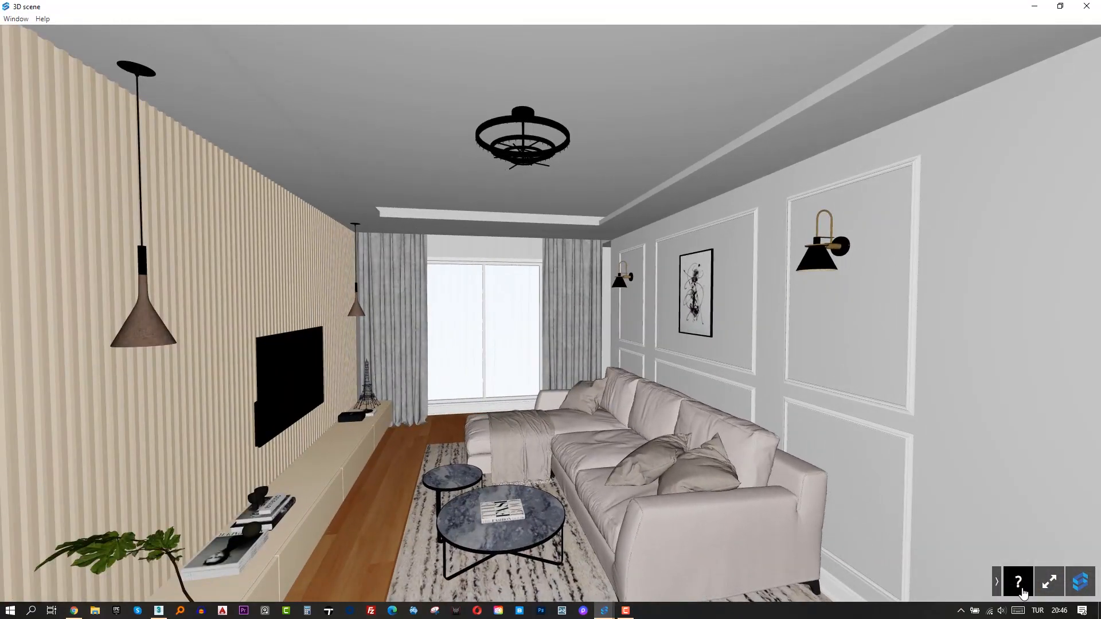
pyautogui.click(1018, 582)
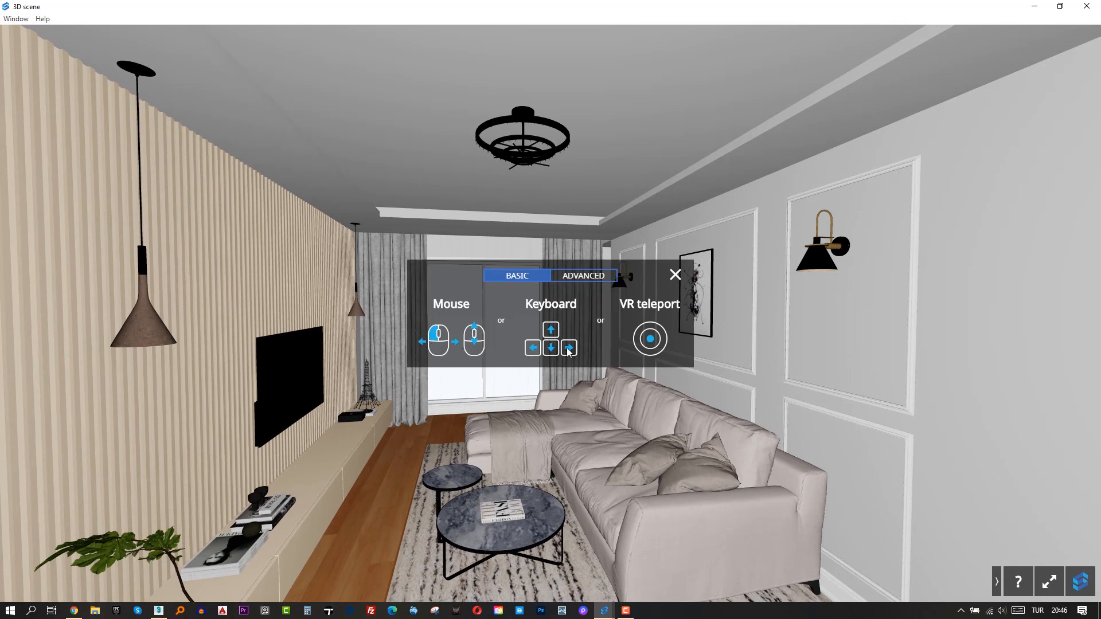
pyautogui.click(677, 276)
# Walk through the scene from the living room window toward the kitchen and close the viewer
pyautogui.click(478, 326)
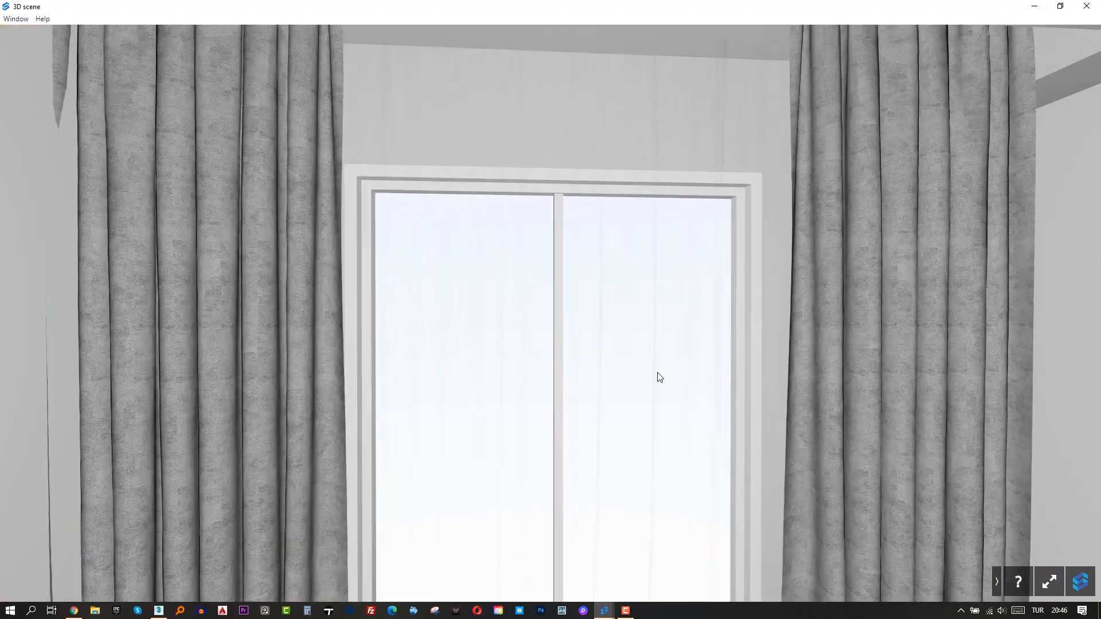
pyautogui.moveTo(658, 374); pyautogui.dragTo(443, 376)
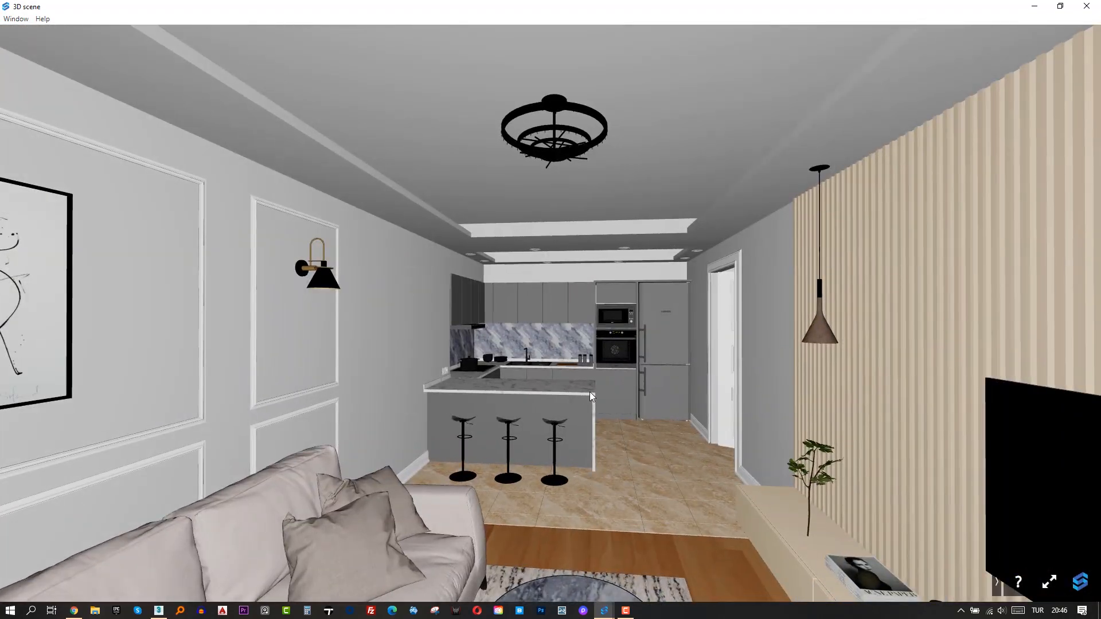
pyautogui.click(590, 391)
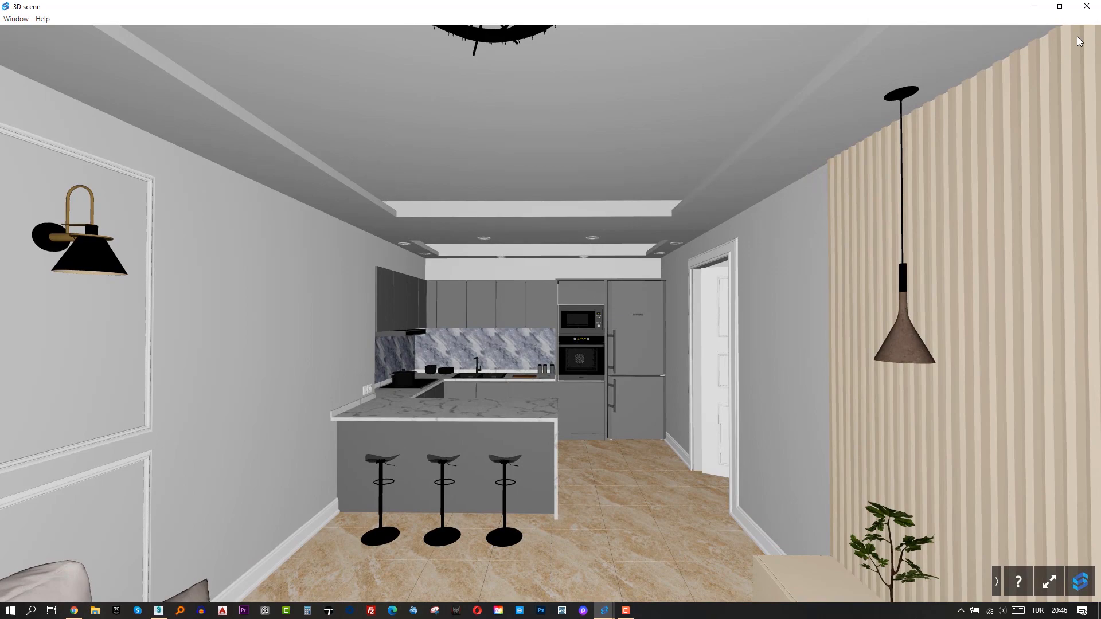
pyautogui.click(1086, 5)
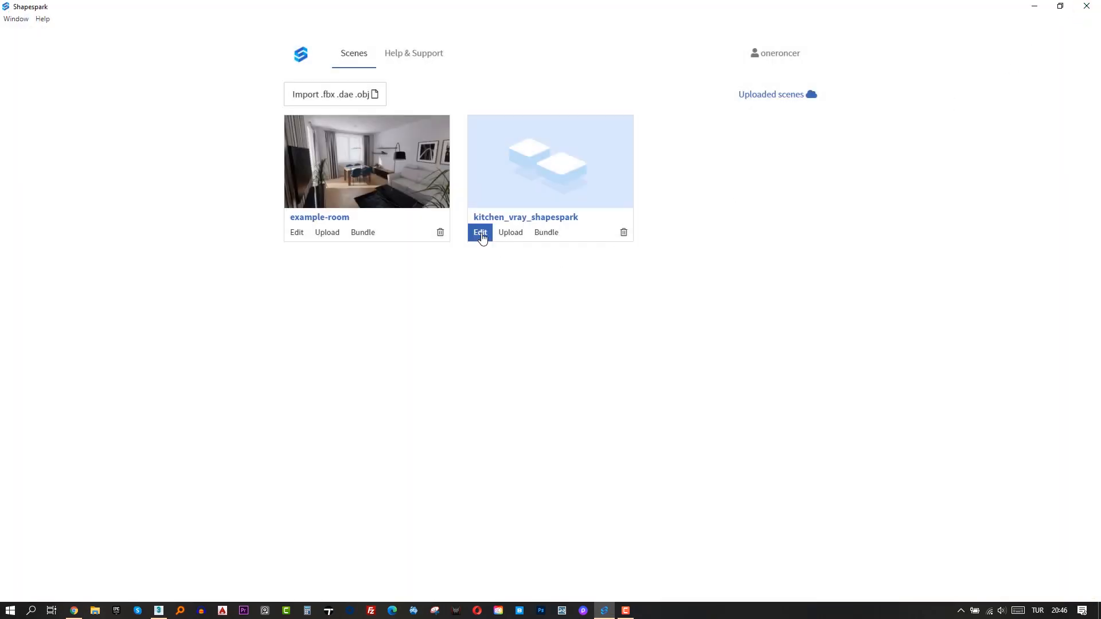
# Open the kitchen_vray_shapespark scene for editing, dismiss the basic lighting message and frame the living room
pyautogui.click(481, 234)
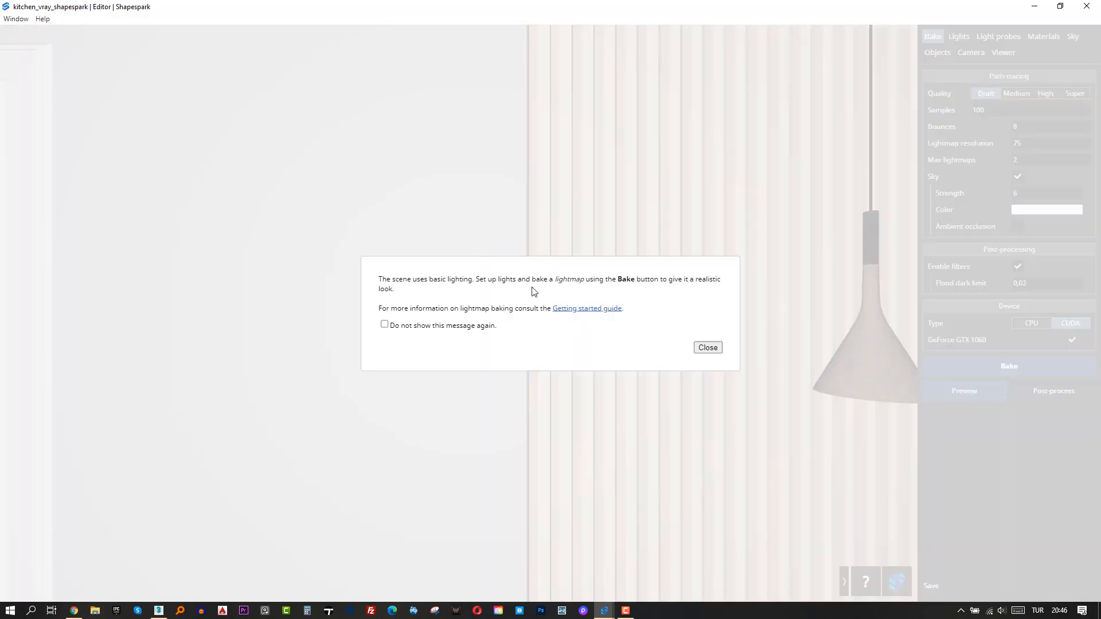
pyautogui.click(707, 347)
pyautogui.moveTo(506, 349); pyautogui.dragTo(476, 395)
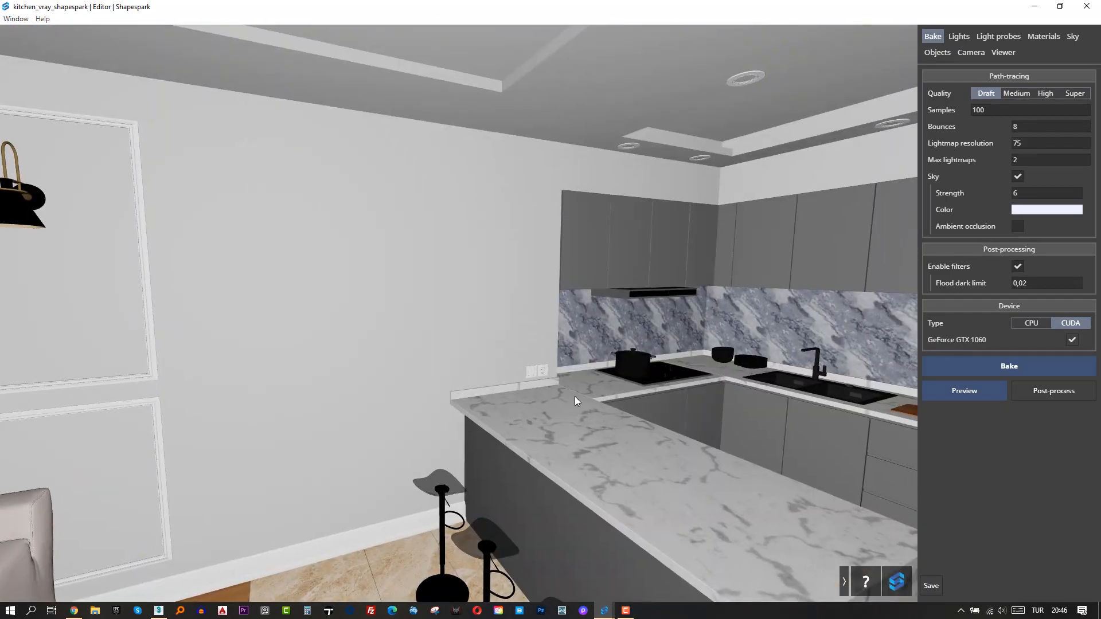
pyautogui.moveTo(575, 397); pyautogui.dragTo(518, 373)
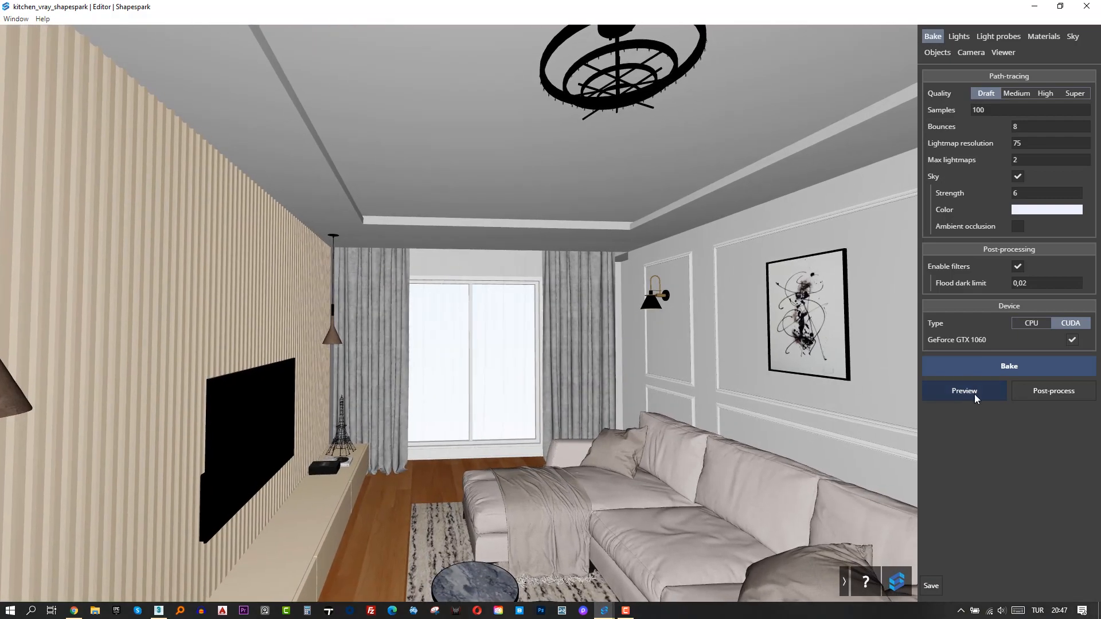
# Render draft previews of the living room and the kitchen, and close the preview window
pyautogui.click(975, 394)
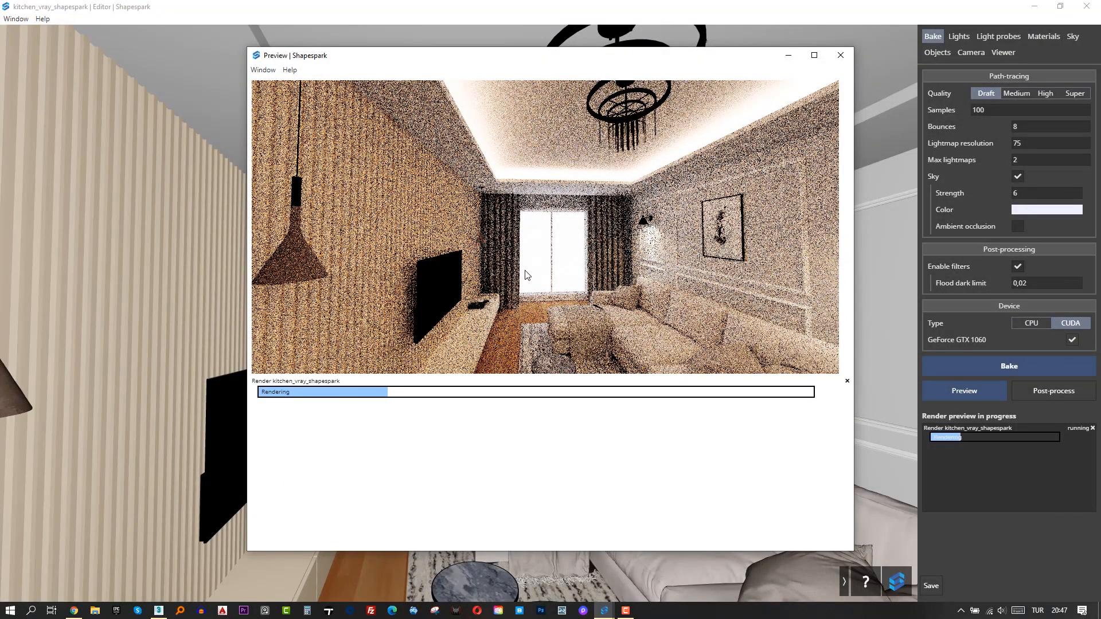
pyautogui.moveTo(886, 298); pyautogui.dragTo(243, 291)
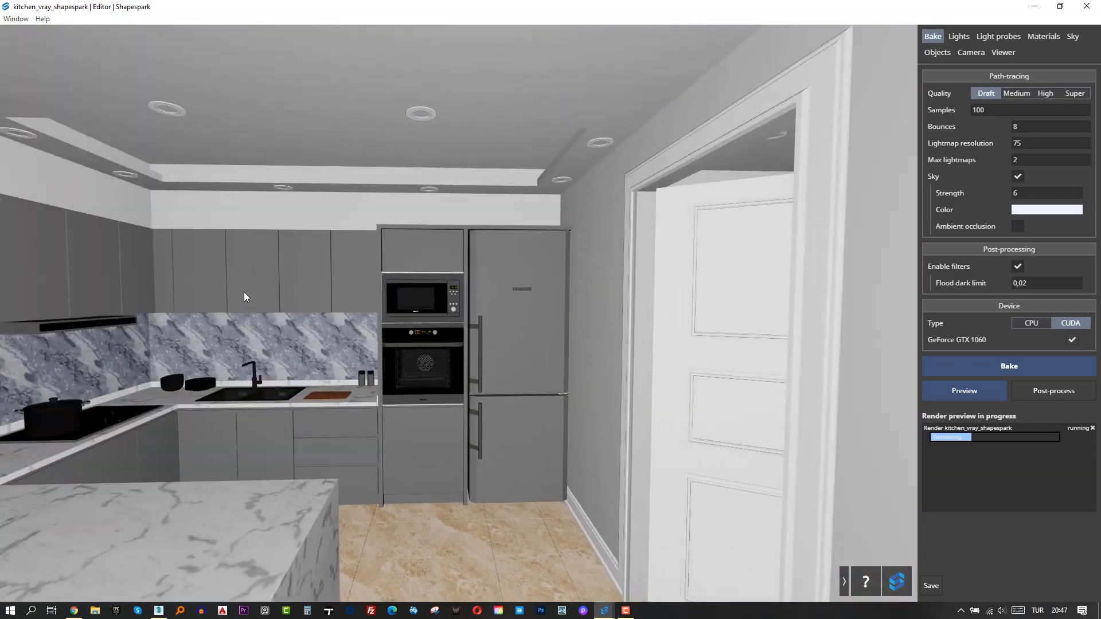
pyautogui.click(943, 388)
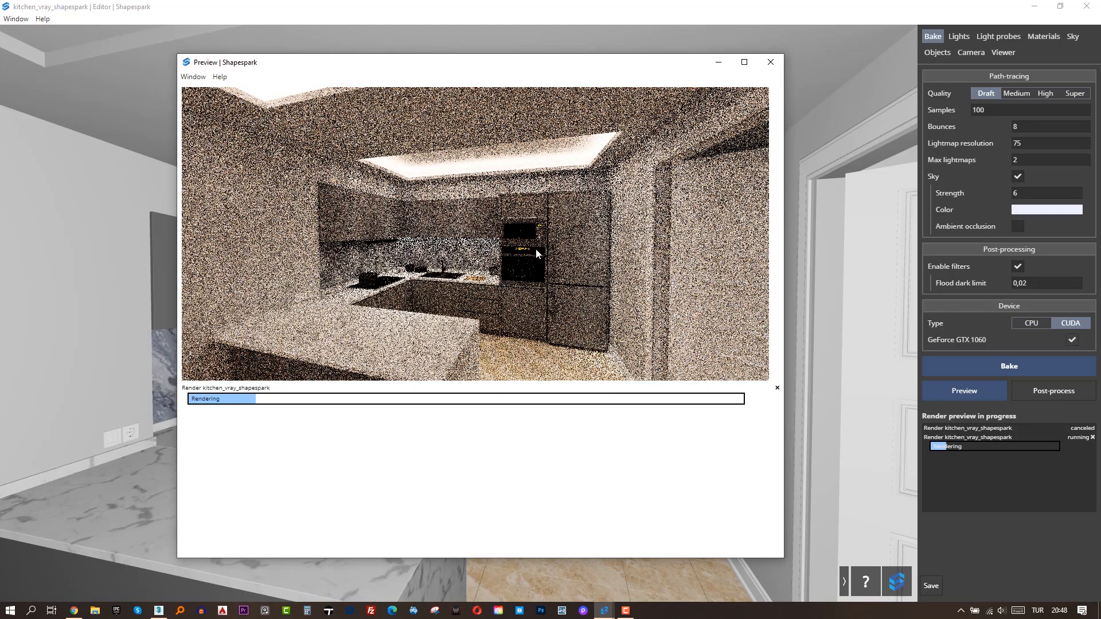
pyautogui.click(770, 62)
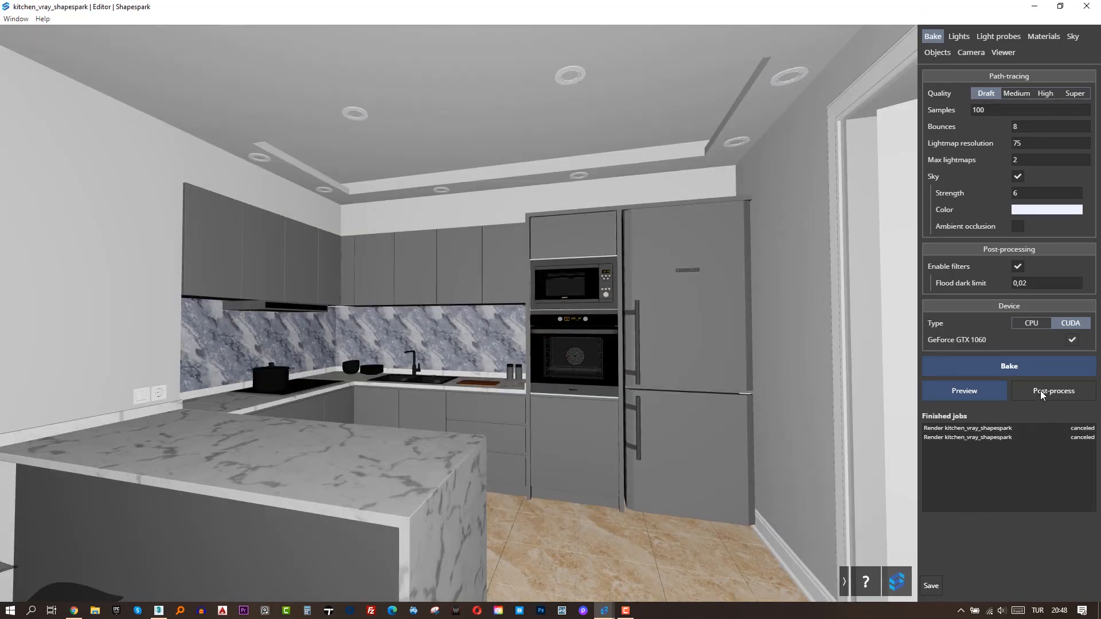
# Open the light settings and inspect the imported V-Ray lights around the kitchen and living room
pyautogui.click(959, 37)
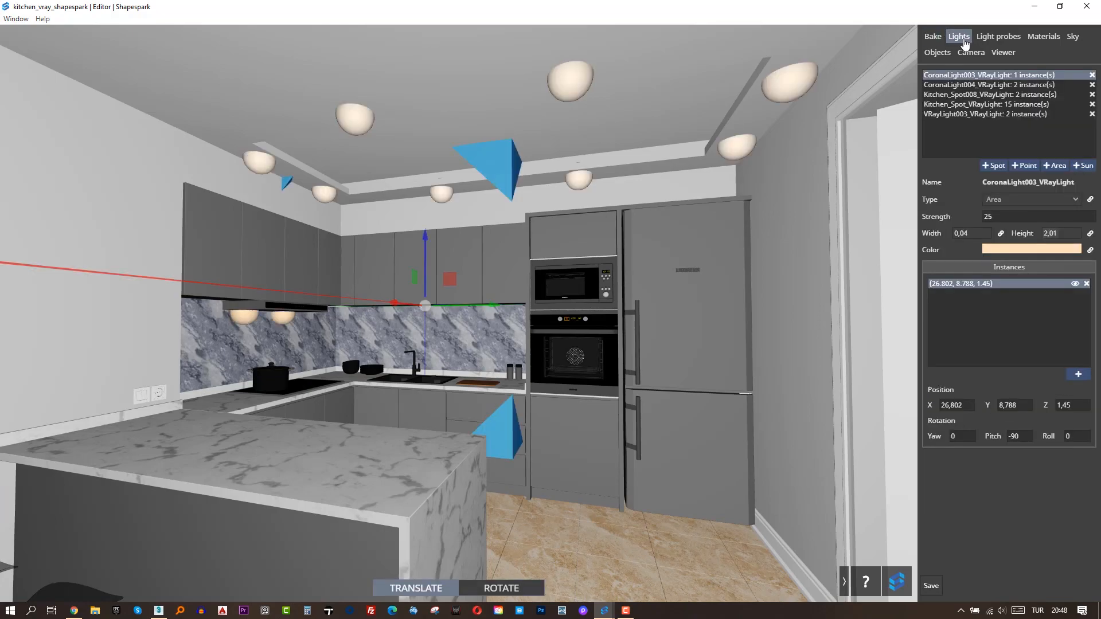
pyautogui.moveTo(746, 215); pyautogui.dragTo(383, 218)
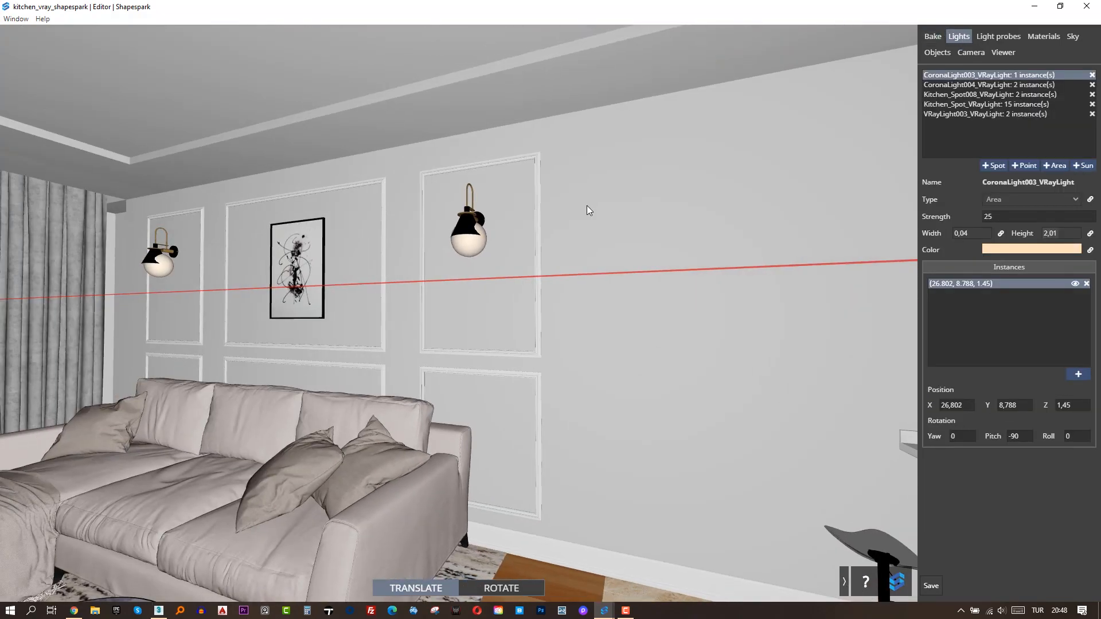
pyautogui.moveTo(587, 205); pyautogui.dragTo(374, 237)
pyautogui.moveTo(492, 331); pyautogui.dragTo(829, 308)
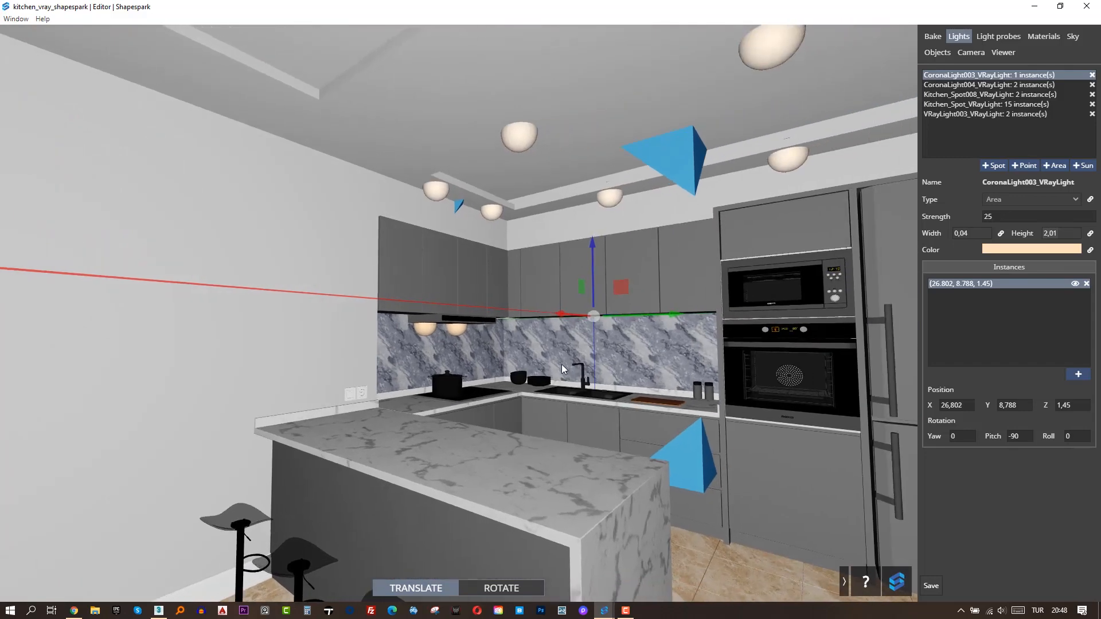
pyautogui.moveTo(562, 364); pyautogui.dragTo(745, 344)
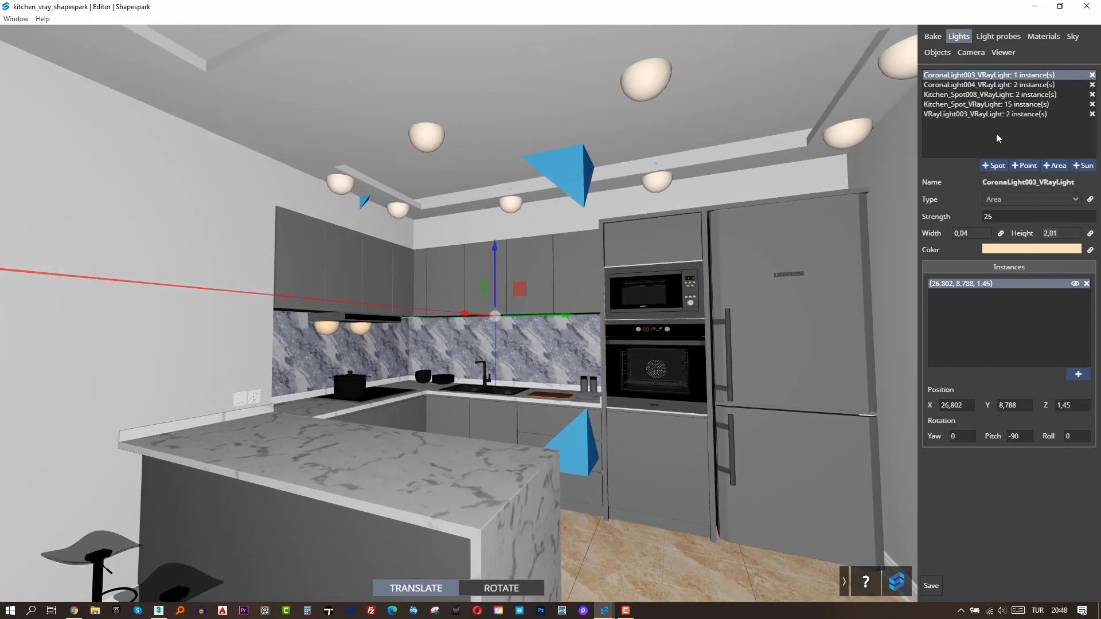
# Look through the light probe, material, sky, object, camera and viewer settings, ending at the bake settings
pyautogui.click(996, 38)
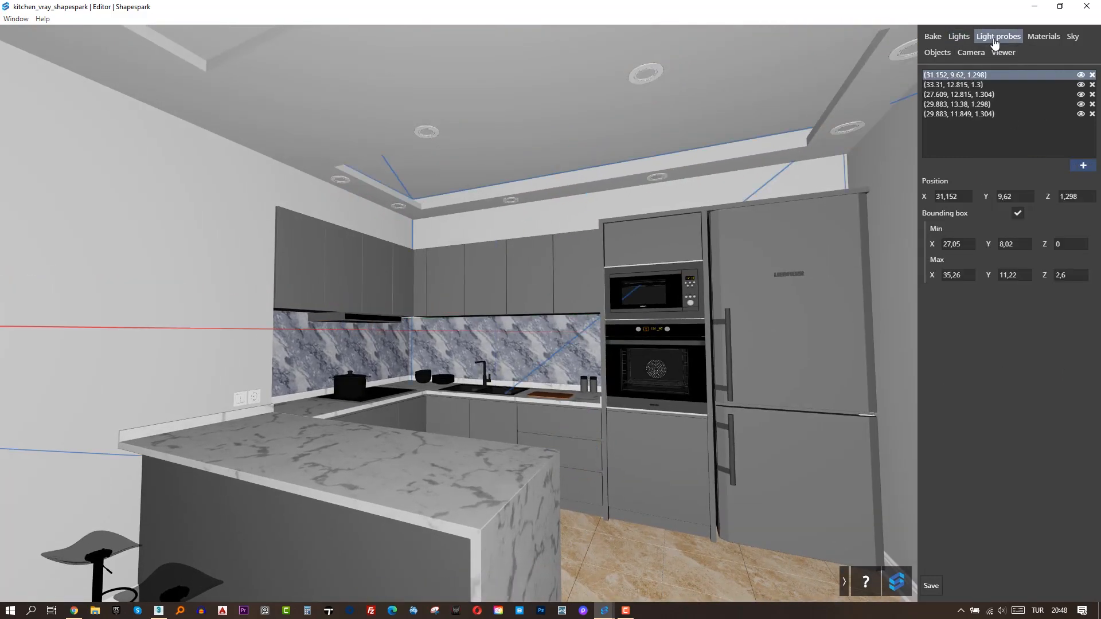
pyautogui.click(1040, 38)
pyautogui.click(1072, 36)
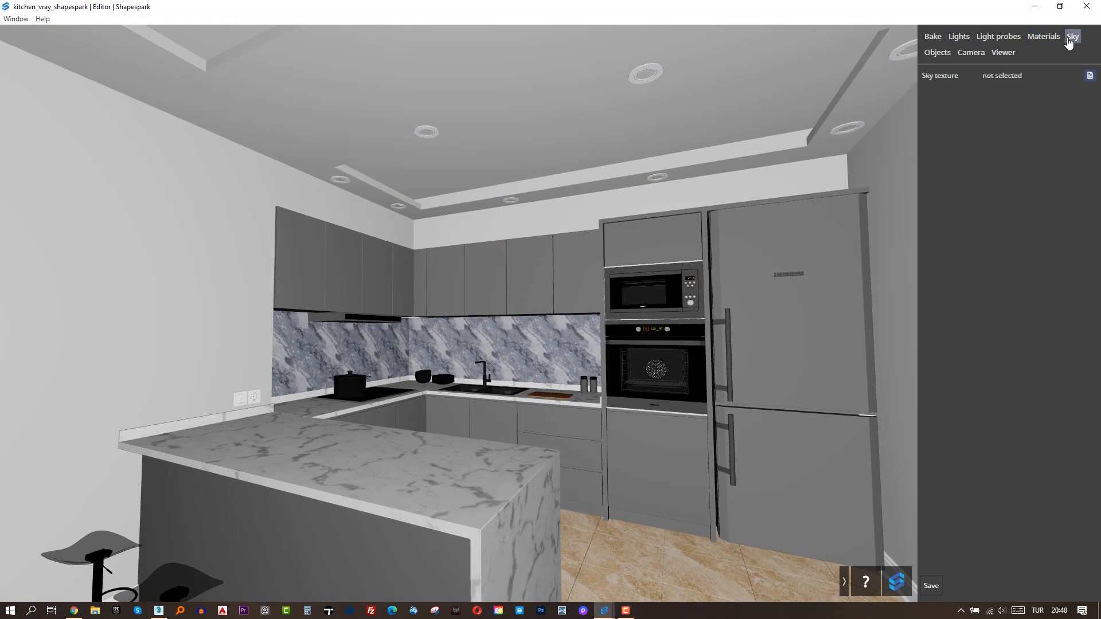
pyautogui.click(936, 53)
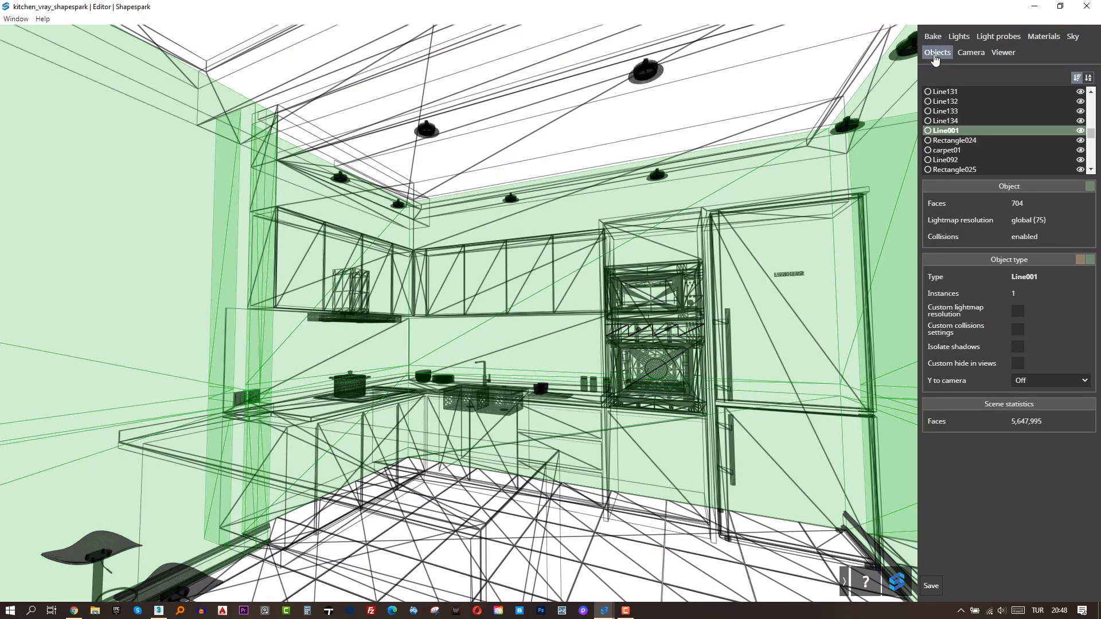
pyautogui.click(971, 53)
pyautogui.click(1003, 52)
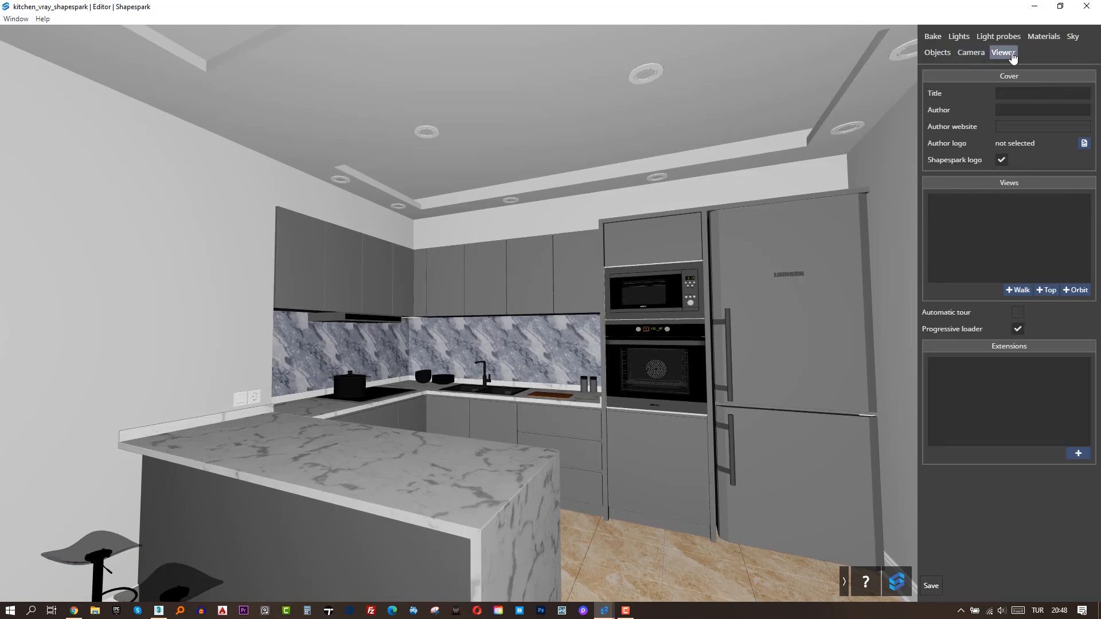
pyautogui.click(933, 37)
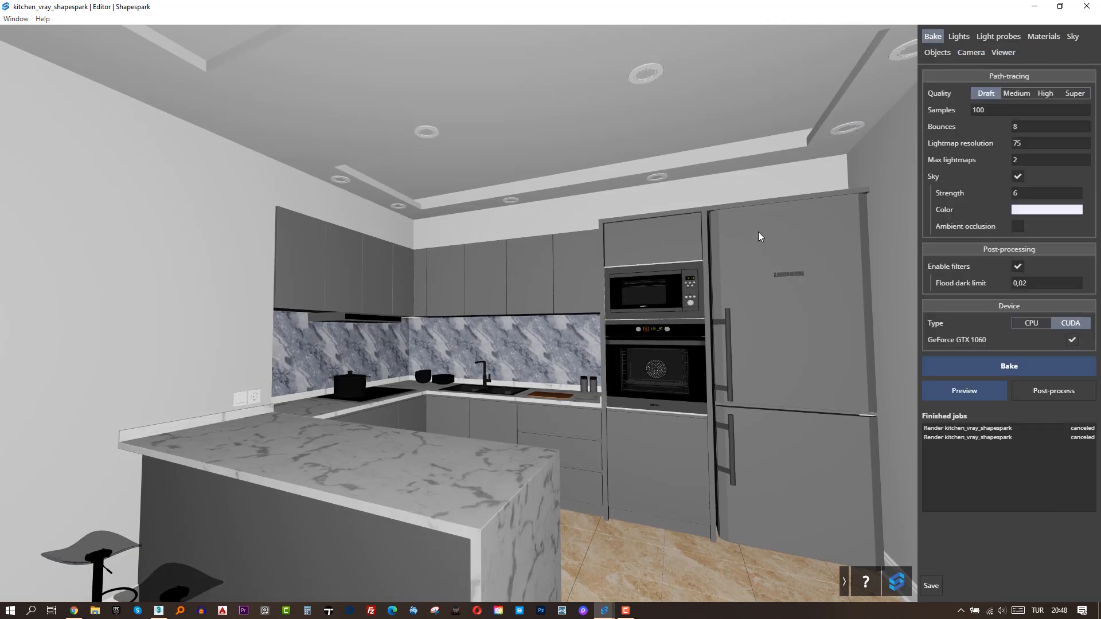
# Compare the Medium, High and Super bake quality presets and return to Draft
pyautogui.moveTo(714, 236); pyautogui.dragTo(696, 237)
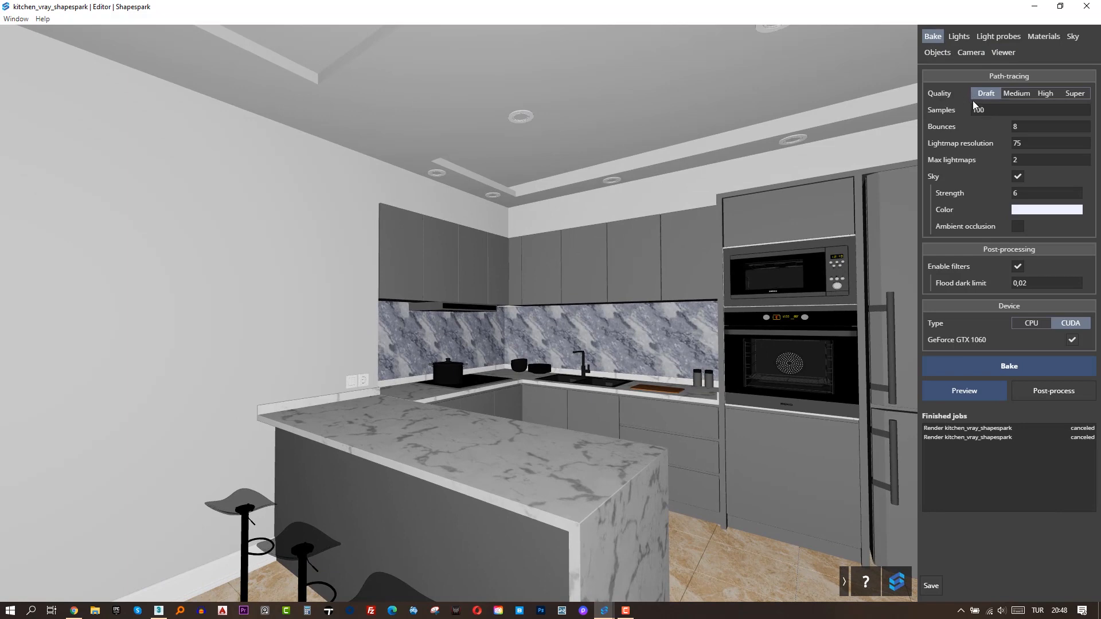
pyautogui.click(1016, 94)
pyautogui.click(1045, 94)
pyautogui.click(1074, 93)
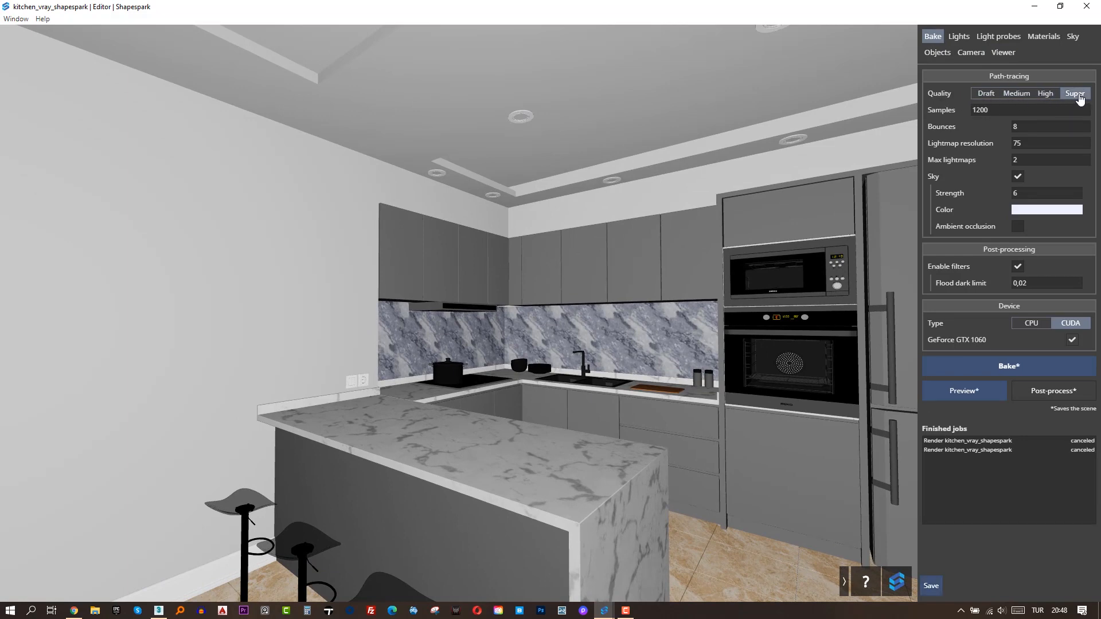
pyautogui.click(983, 93)
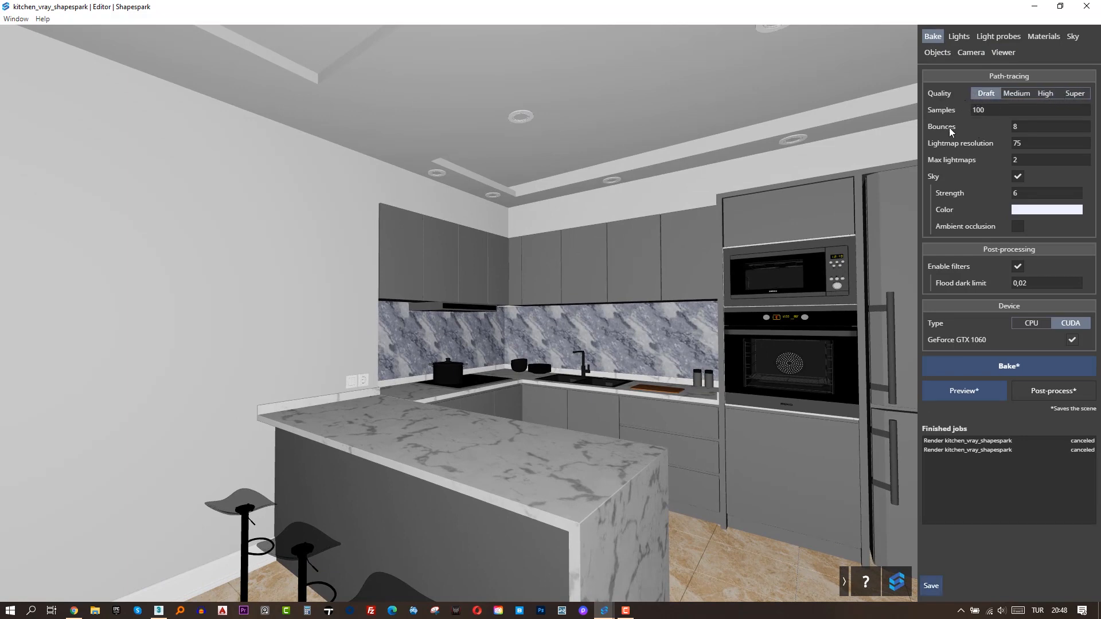
# Set the lightmap resolution to 100 and the max lightmaps to 8
pyautogui.click(1020, 147)
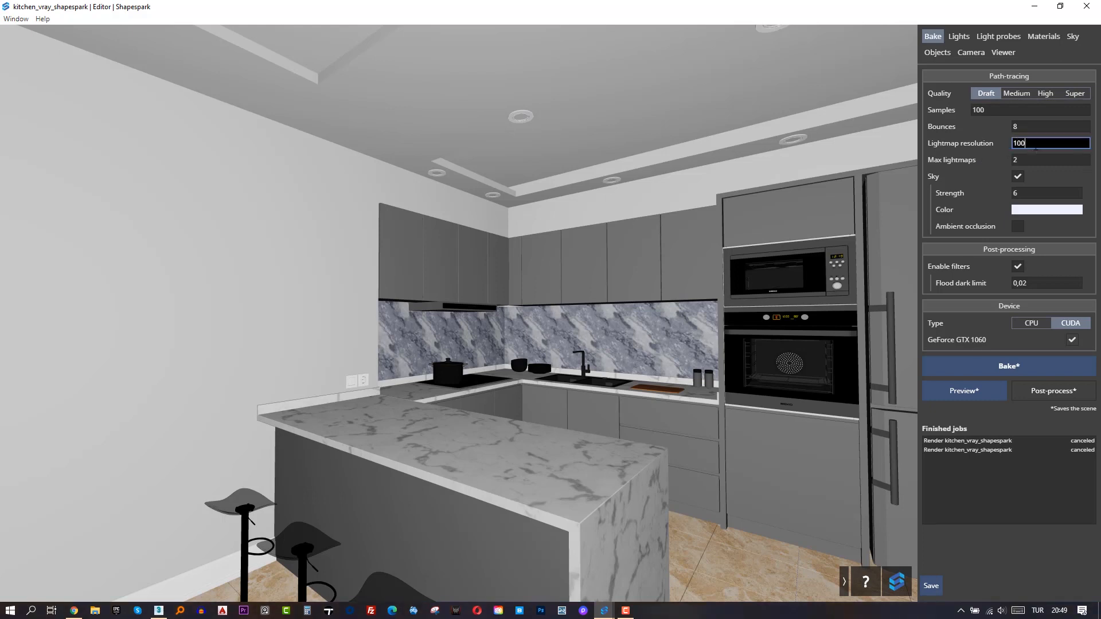
pyautogui.click(1034, 163)
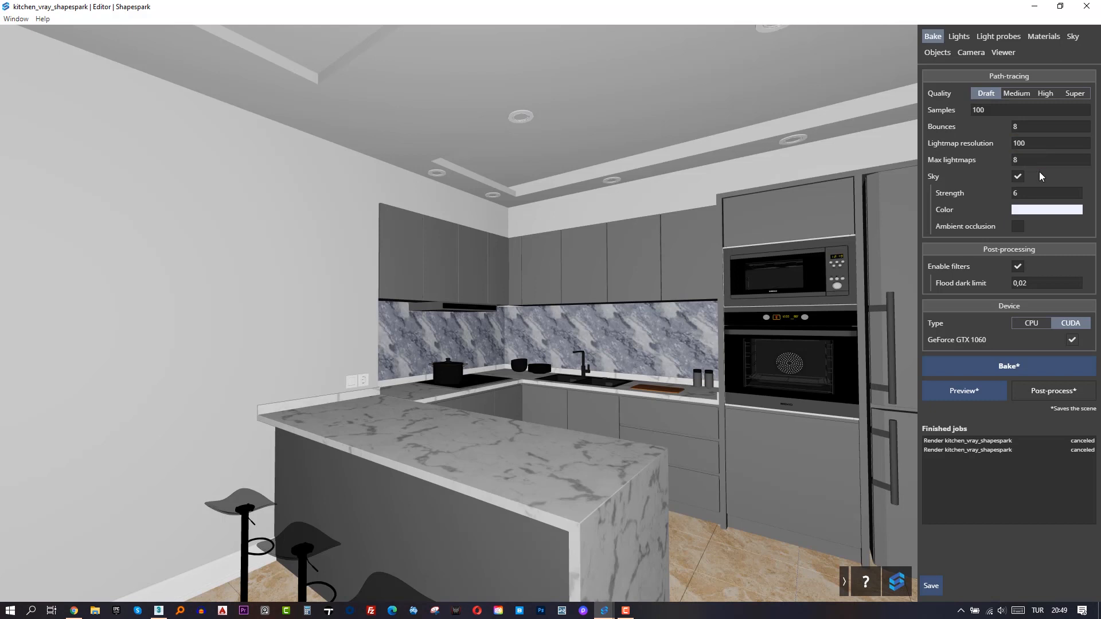
pyautogui.press('Return')
# Compare the CPU and CUDA device types, settle on CUDA and bake the scene
pyautogui.click(1031, 330)
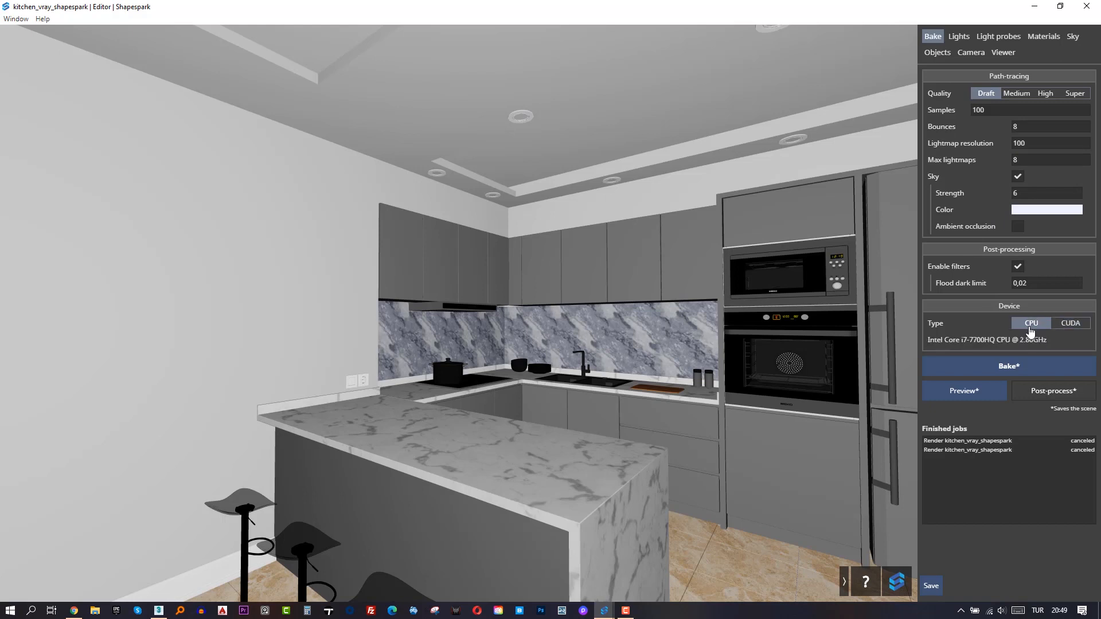
pyautogui.click(1073, 330)
pyautogui.click(1043, 331)
pyautogui.click(1061, 326)
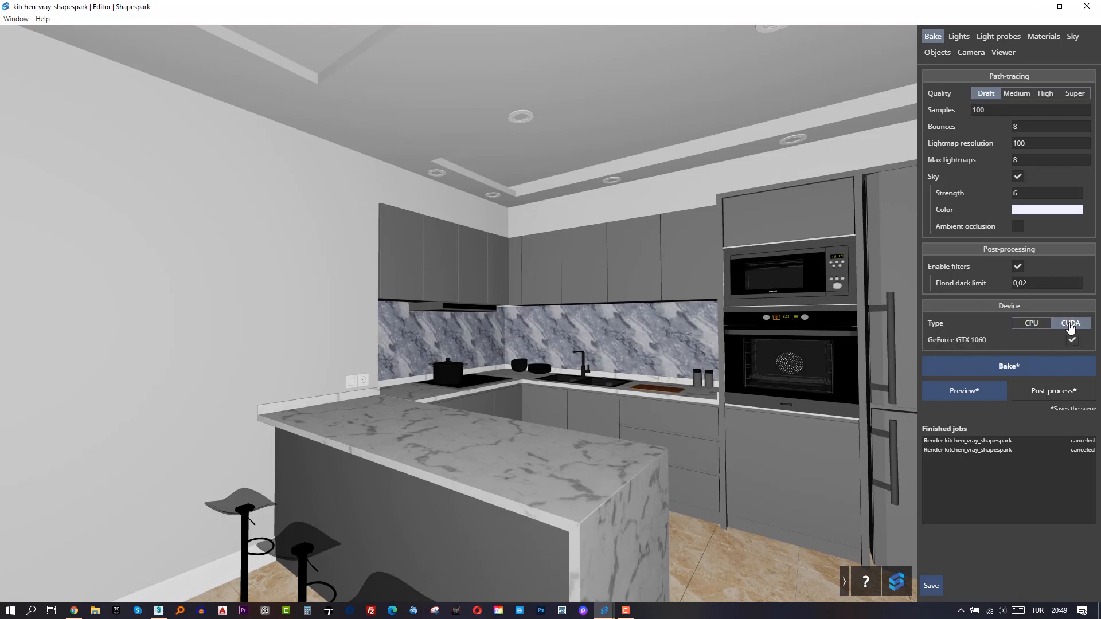
pyautogui.click(1032, 324)
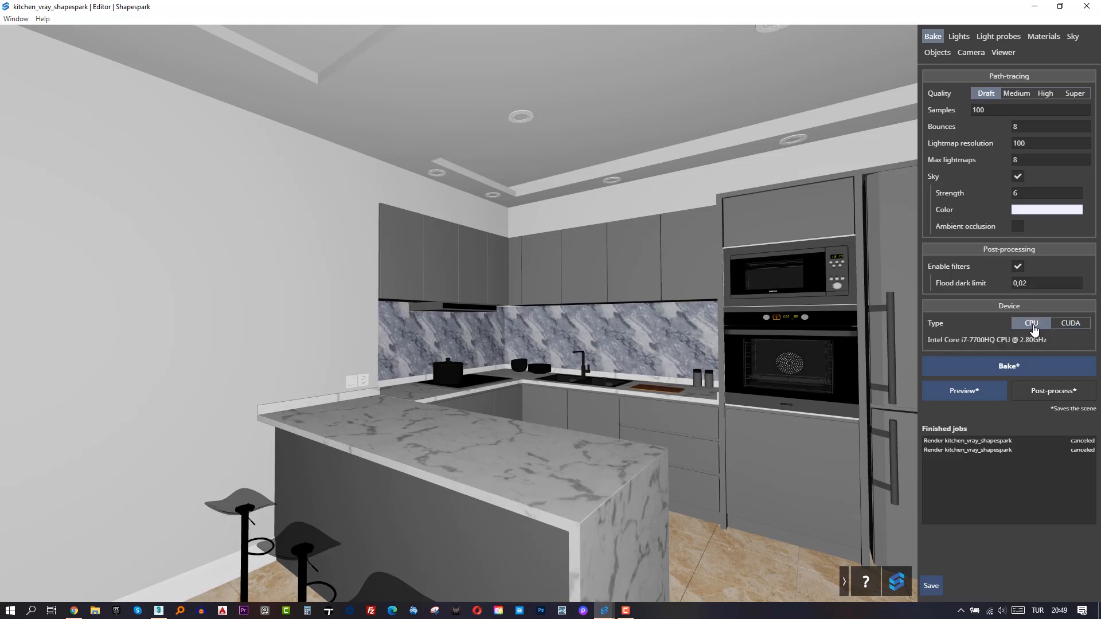
pyautogui.click(1069, 325)
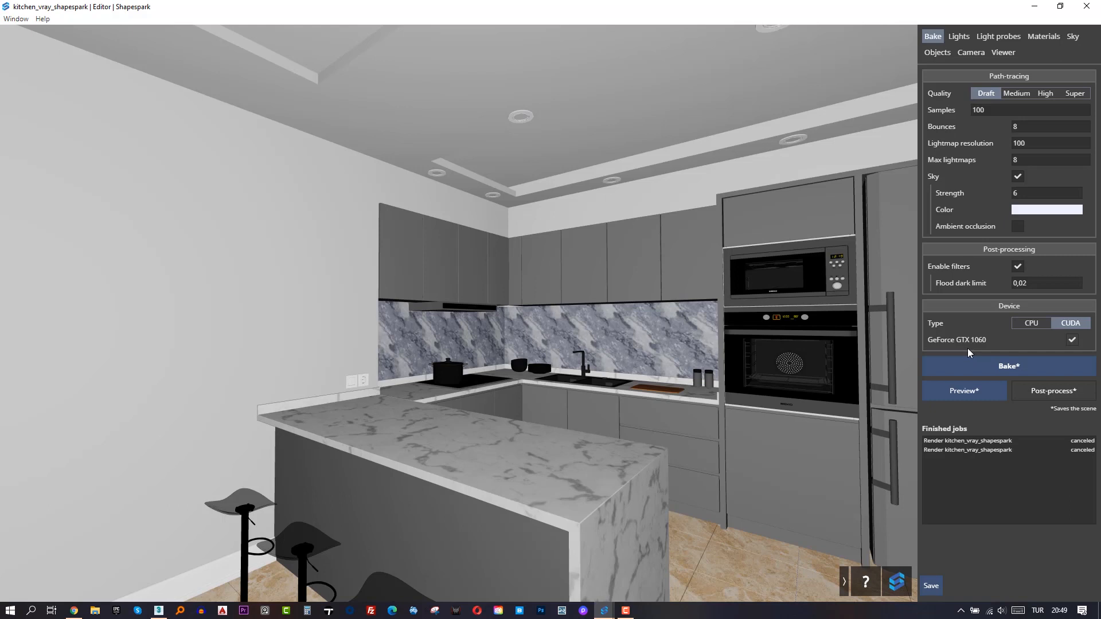
pyautogui.click(974, 366)
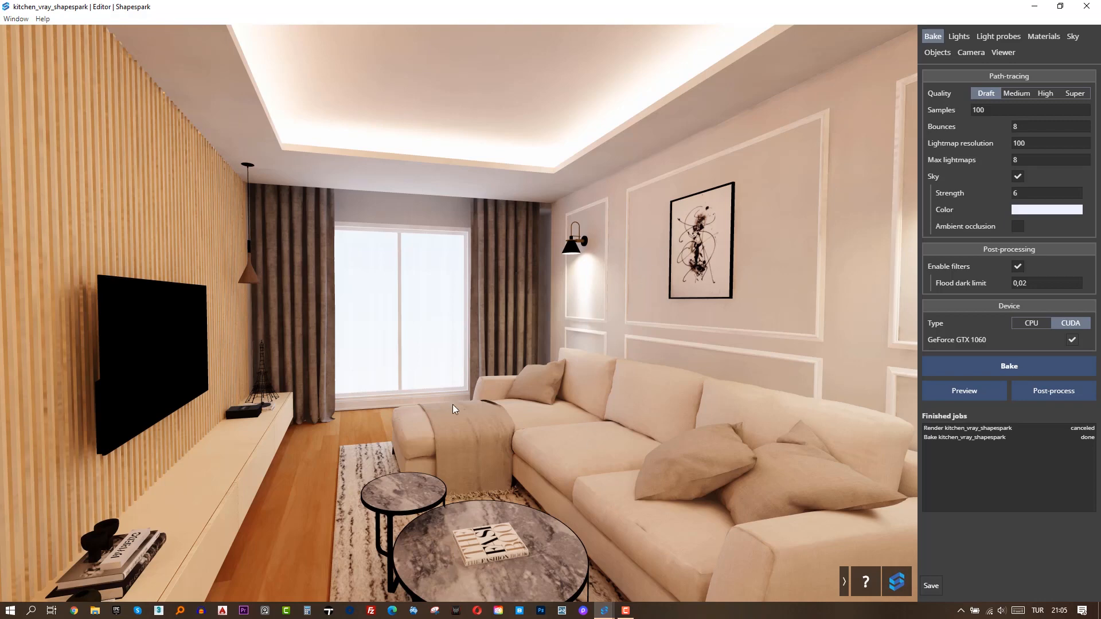
# Walk through the baked scene from the living room to the kitchen and look back toward the sofa
pyautogui.moveTo(464, 429); pyautogui.dragTo(539, 392)
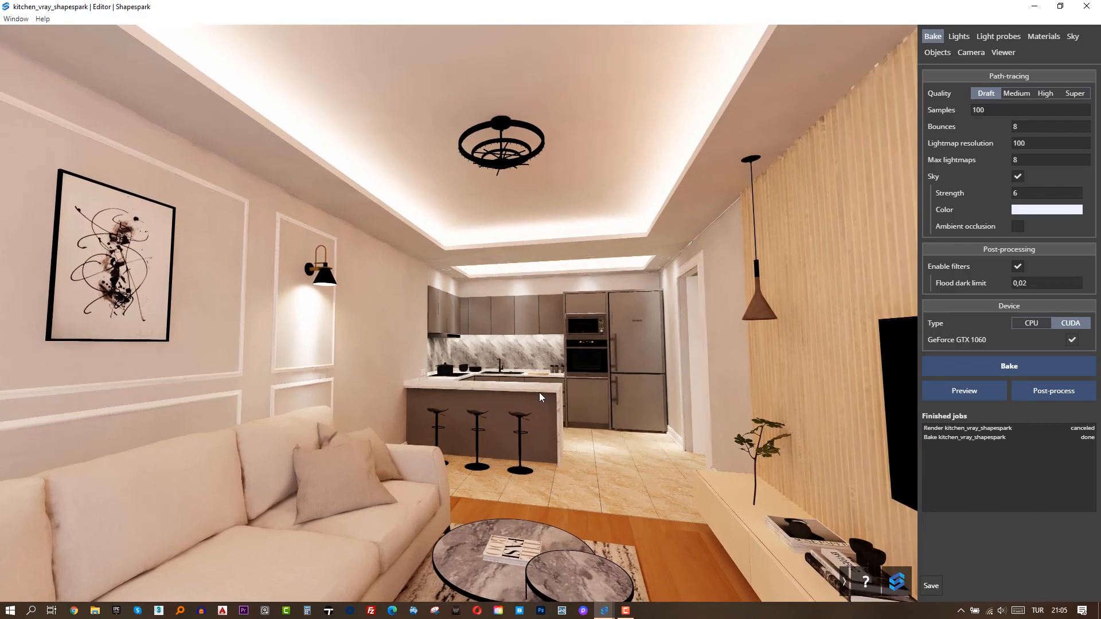
pyautogui.doubleClick(539, 392)
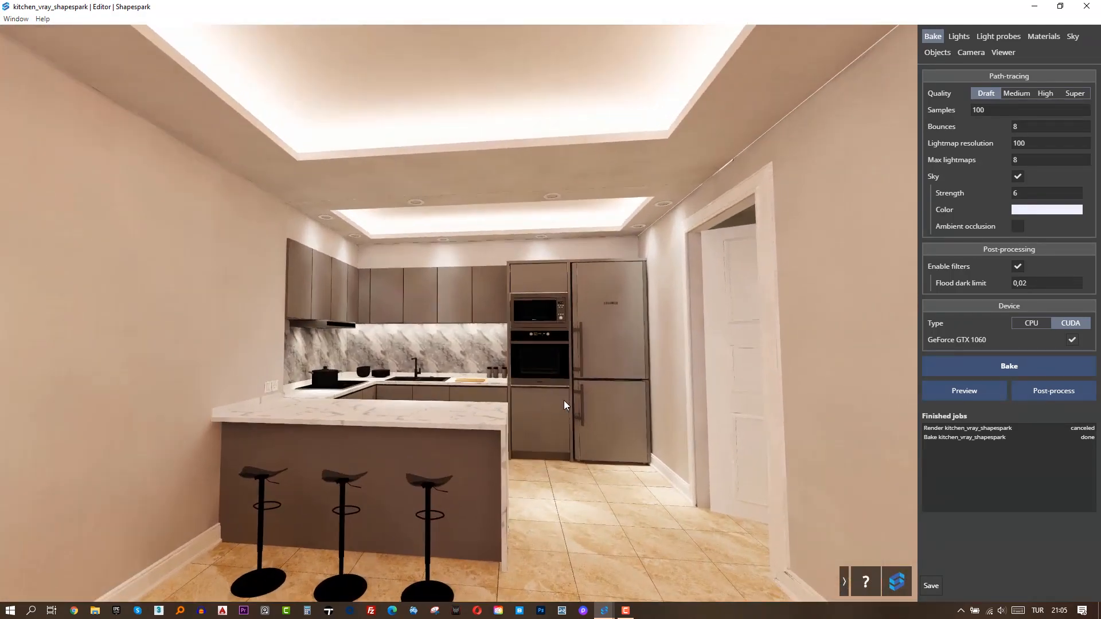
pyautogui.doubleClick(563, 400)
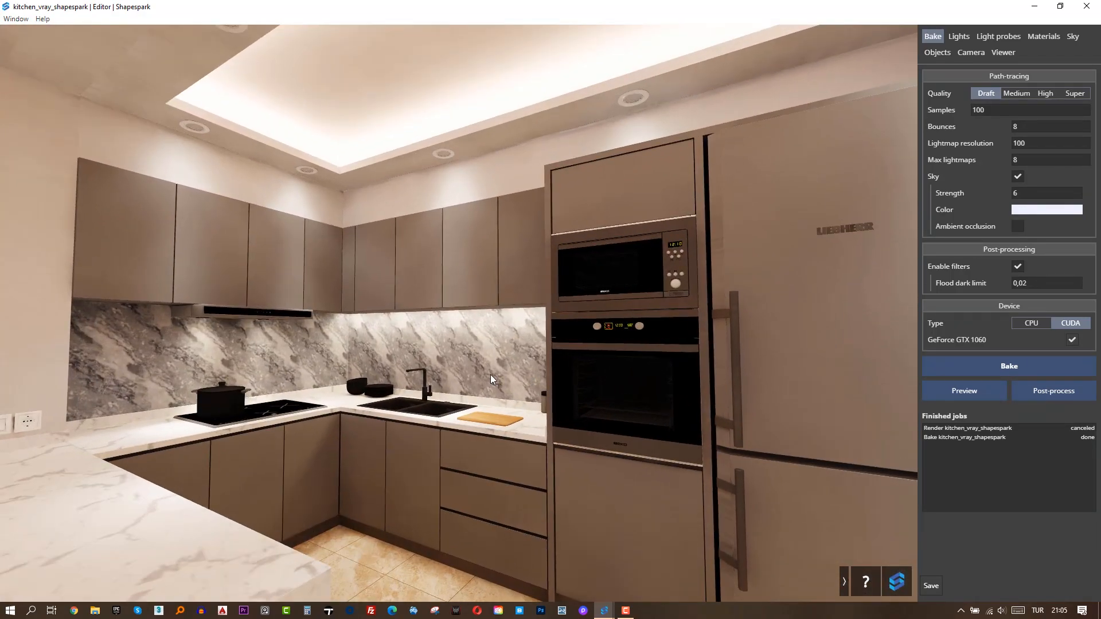
pyautogui.scroll(-3, 492, 375)
pyautogui.moveTo(663, 339); pyautogui.dragTo(138, 329)
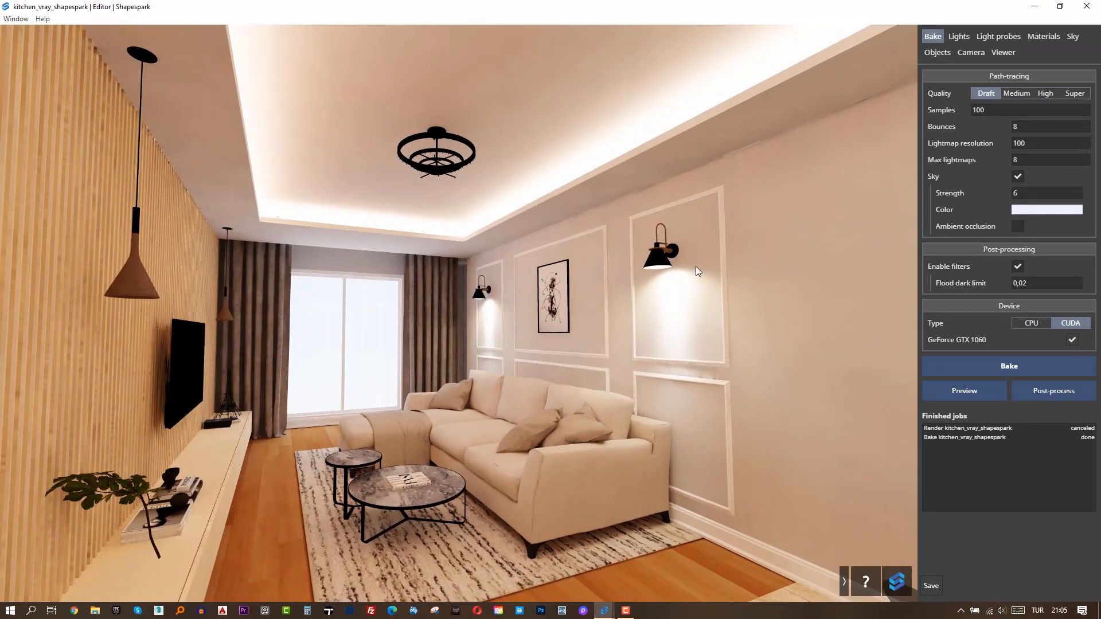
# Examine the light probes in the baked scene, selecting the second one in the living room
pyautogui.click(1000, 37)
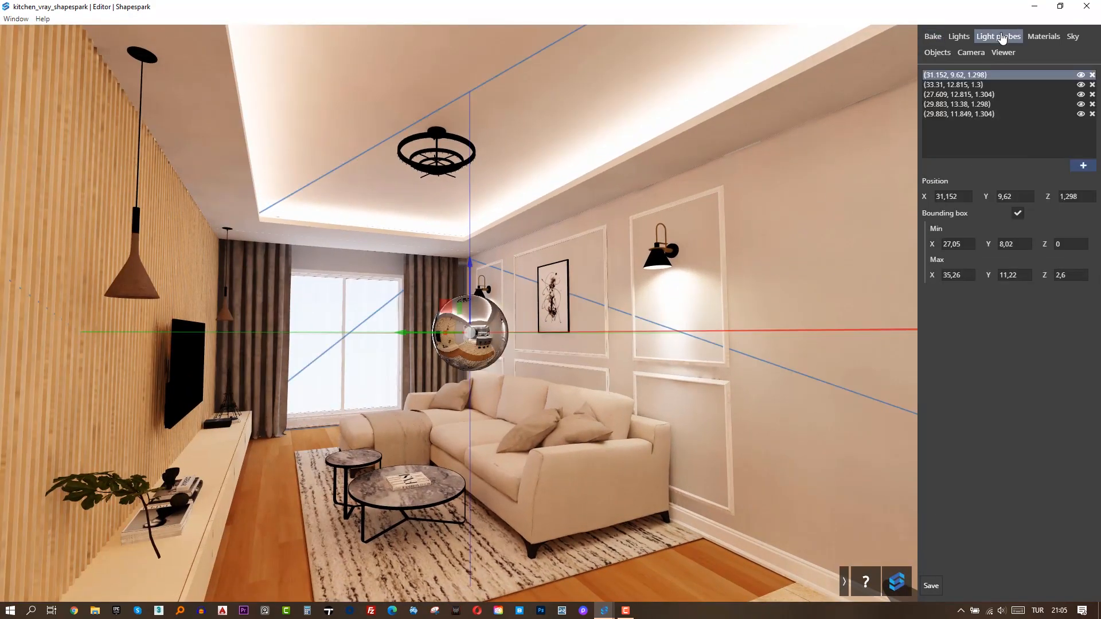
pyautogui.click(957, 84)
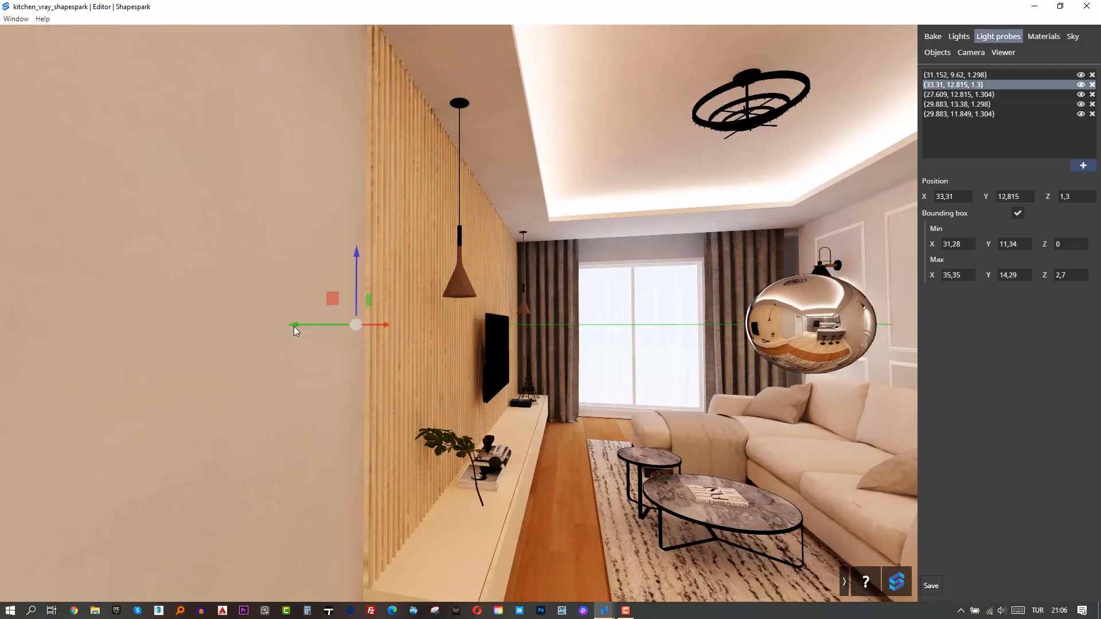
pyautogui.moveTo(582, 427); pyautogui.dragTo(715, 425)
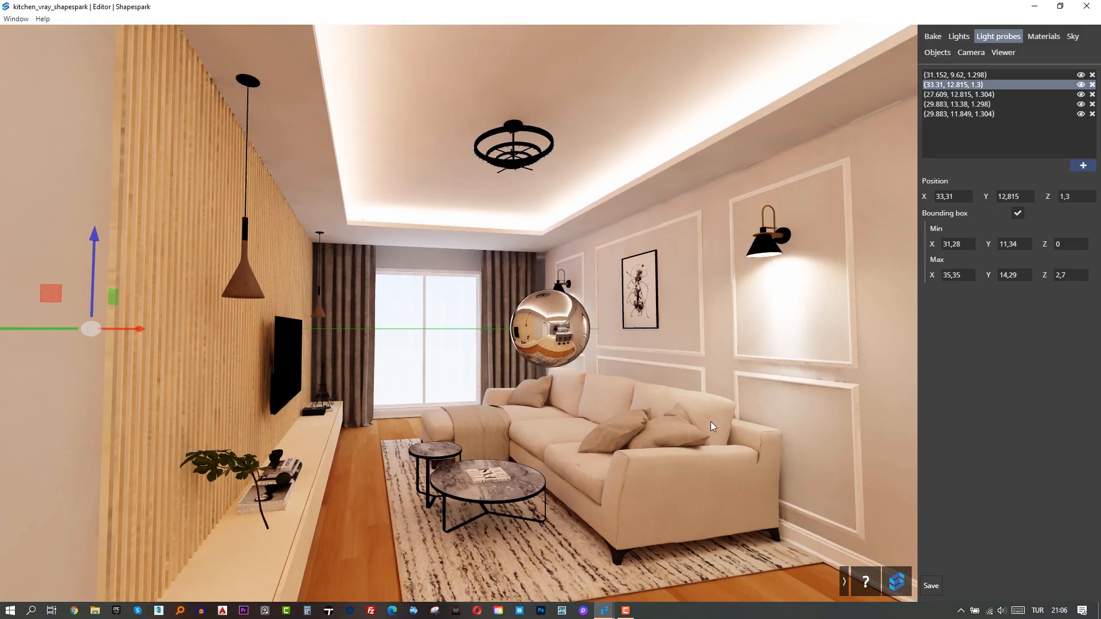
pyautogui.moveTo(859, 392); pyautogui.dragTo(738, 399)
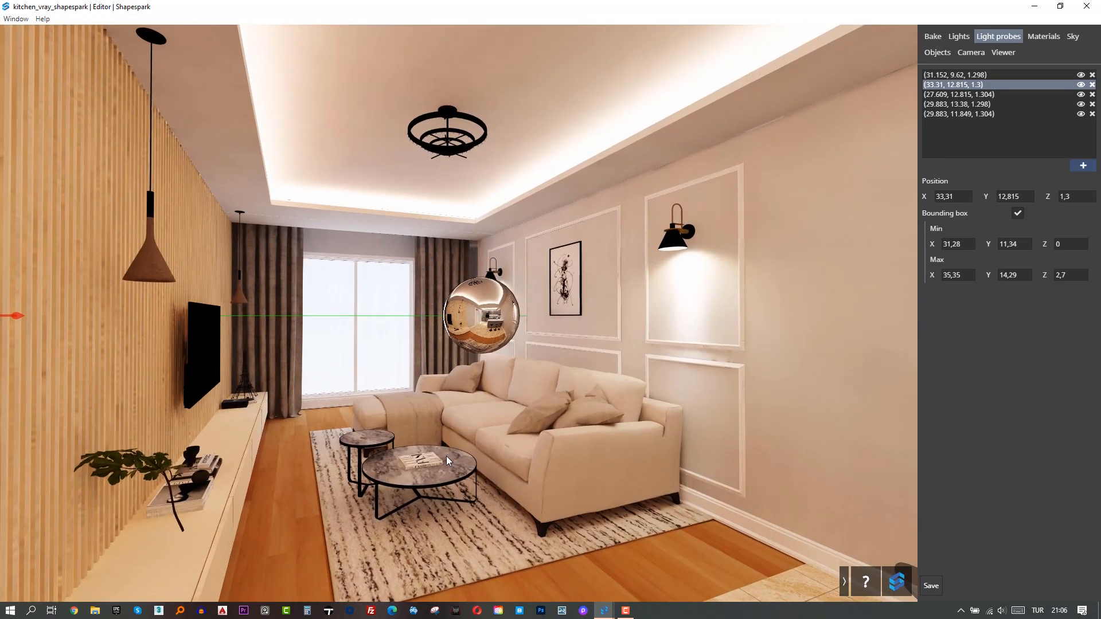
# Pick the living room's parquet floor material and set its roughness to 0,1
pyautogui.click(1040, 38)
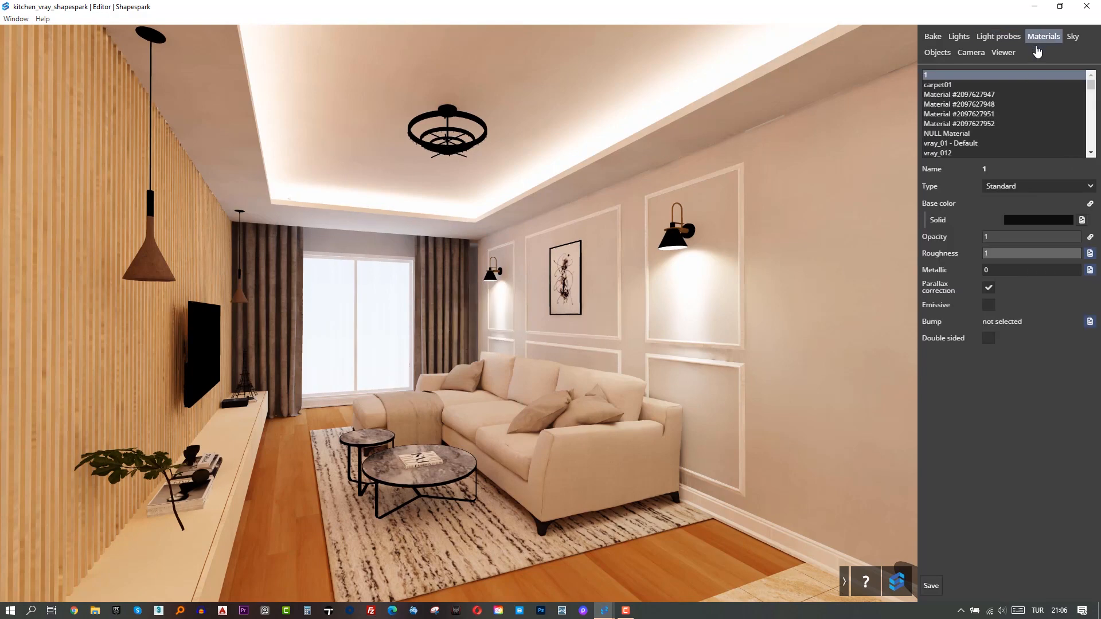
pyautogui.moveTo(453, 445); pyautogui.dragTo(452, 445)
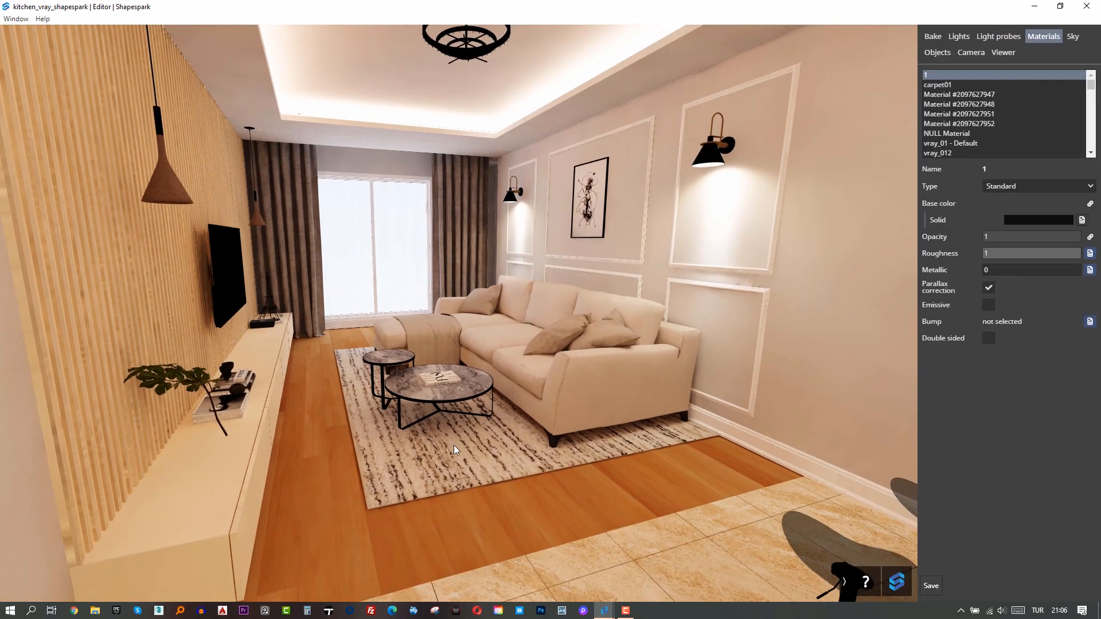
pyautogui.click(529, 502)
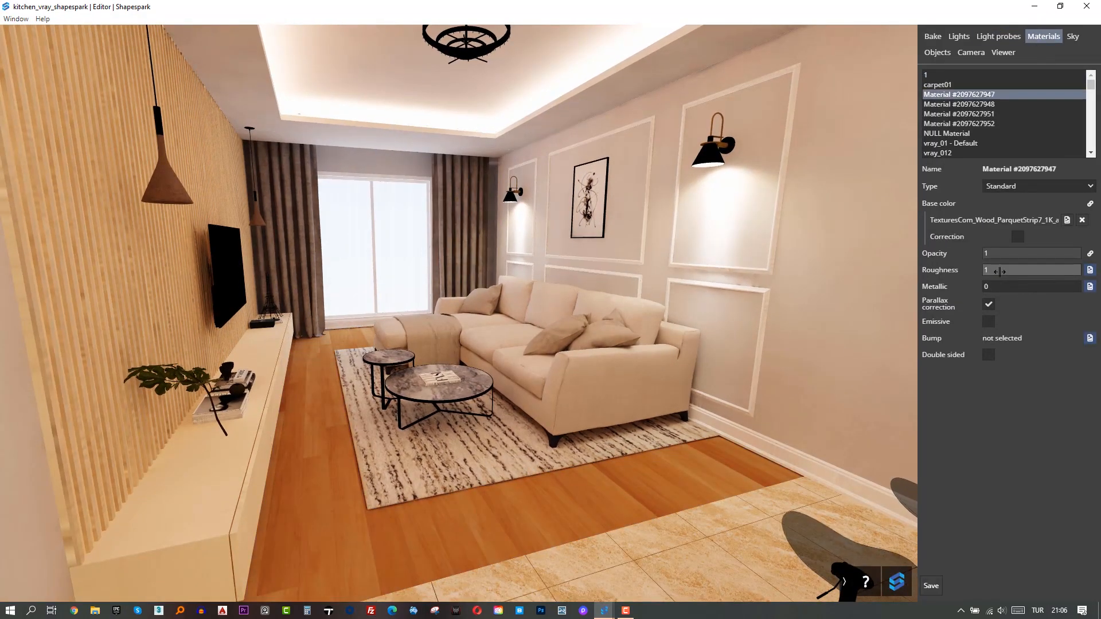
pyautogui.write('0')
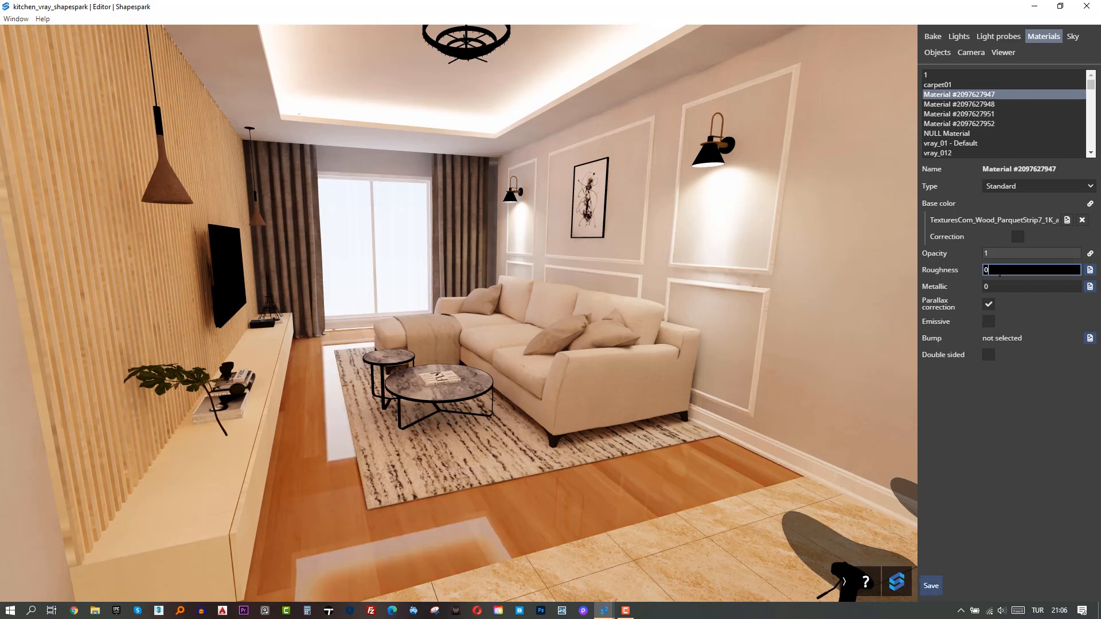
pyautogui.write(',1')
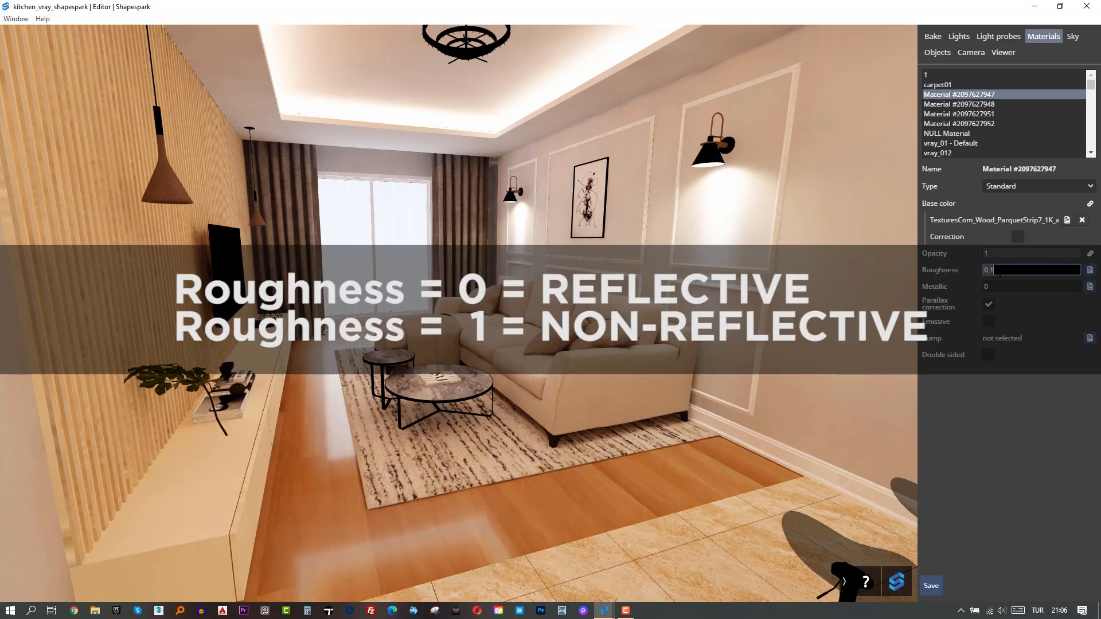
# Pick the marble material of the coffee table top and set its roughness to 0
pyautogui.click(528, 428)
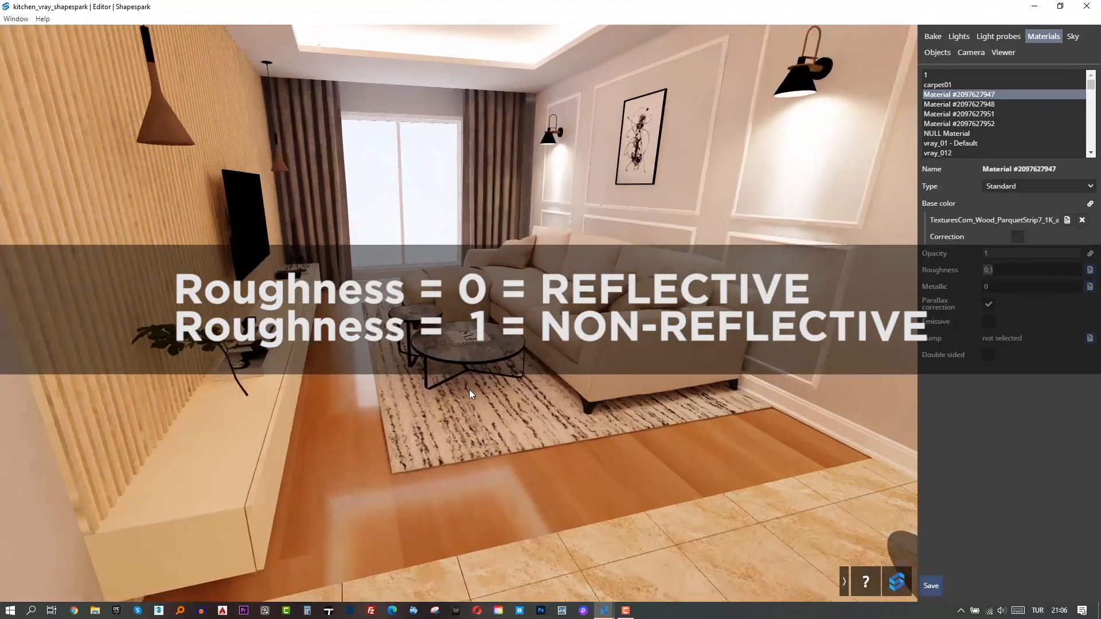
pyautogui.click(469, 390)
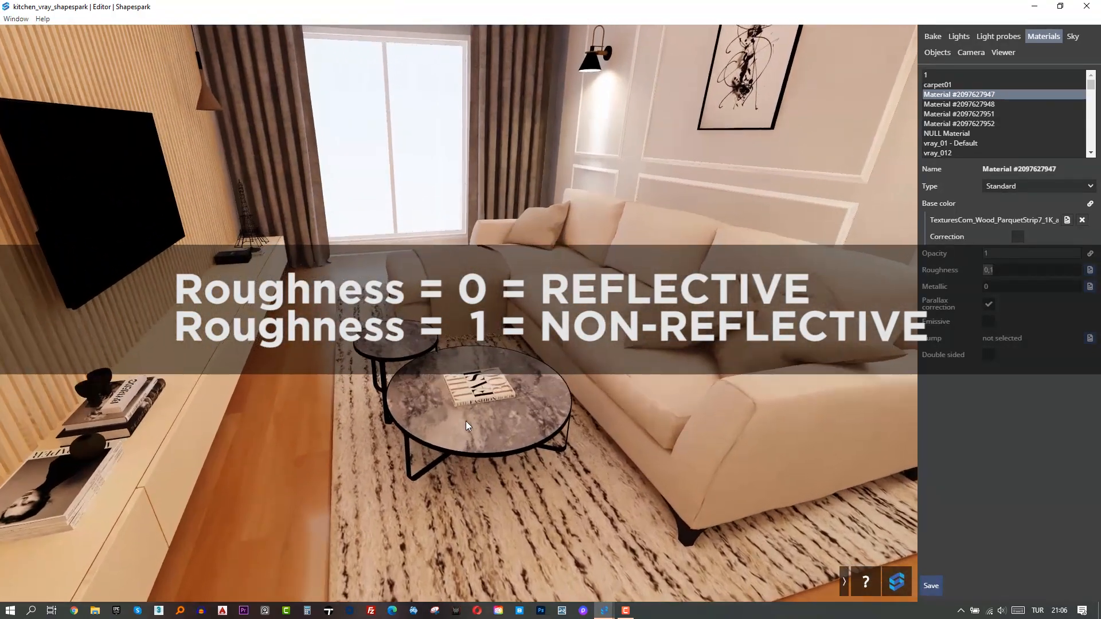
pyautogui.click(465, 421)
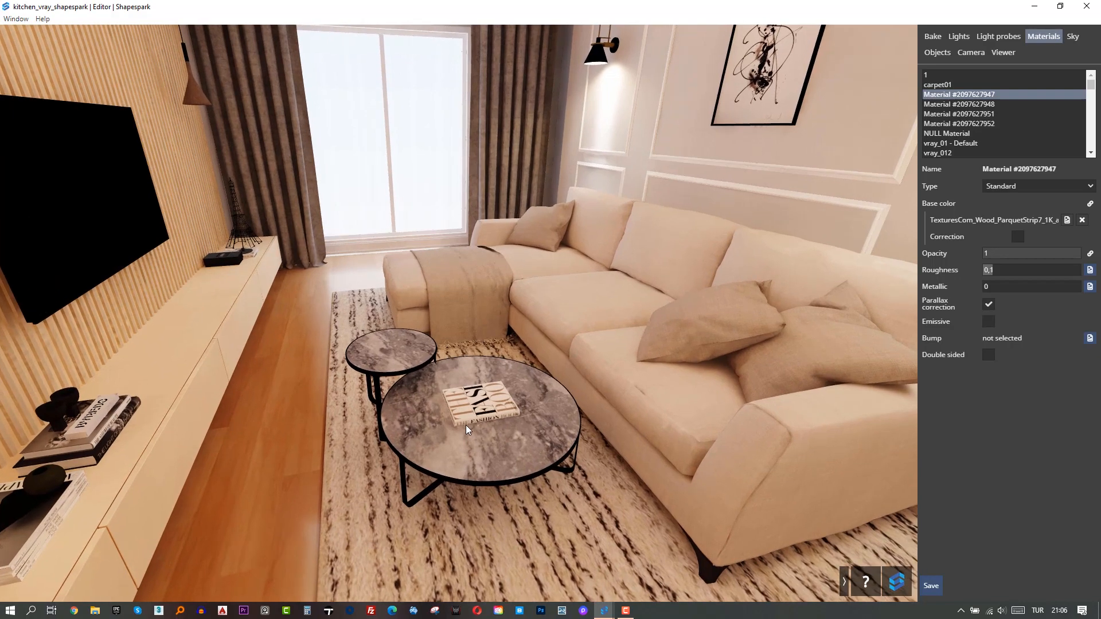
pyautogui.click(491, 439)
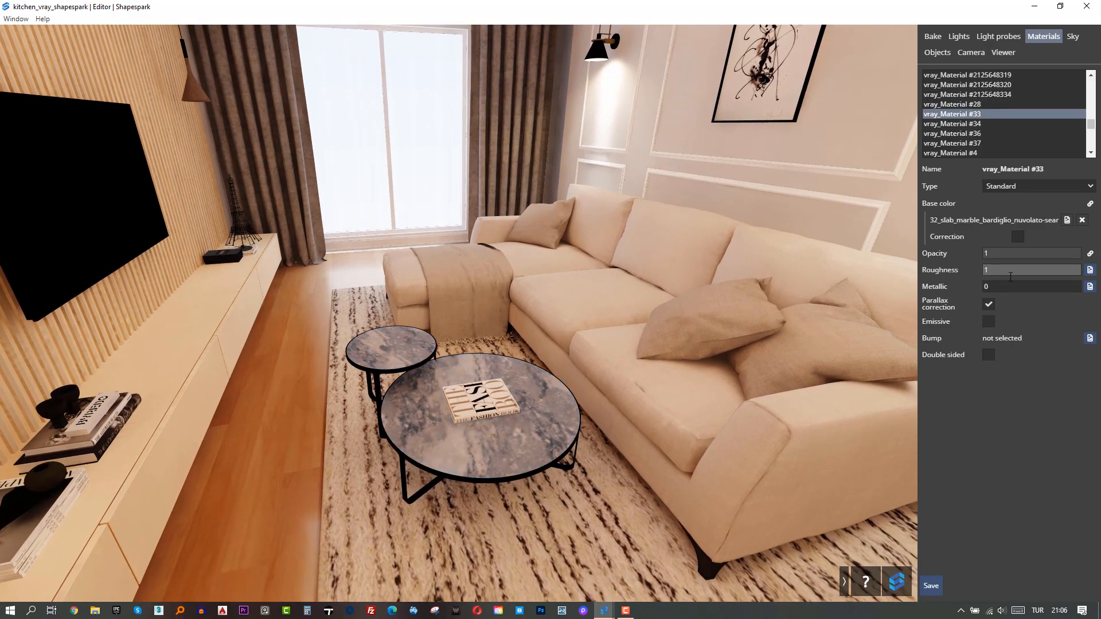
pyautogui.write('0')
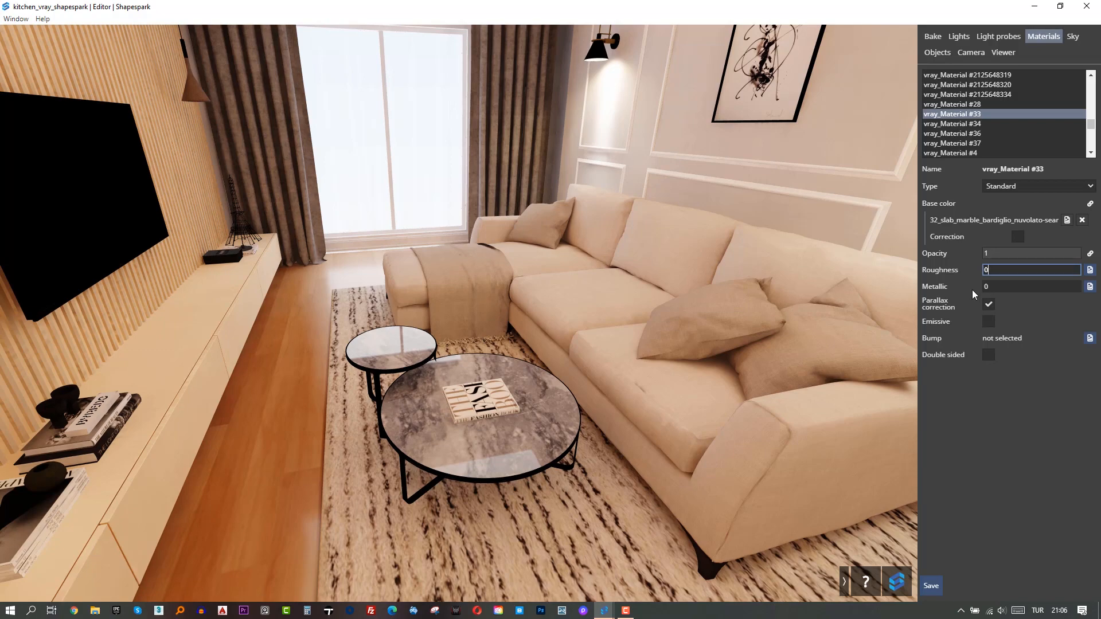
# Pick the black TV screen material on the slatted wall and set its roughness to 0
pyautogui.moveTo(612, 357); pyautogui.dragTo(481, 307)
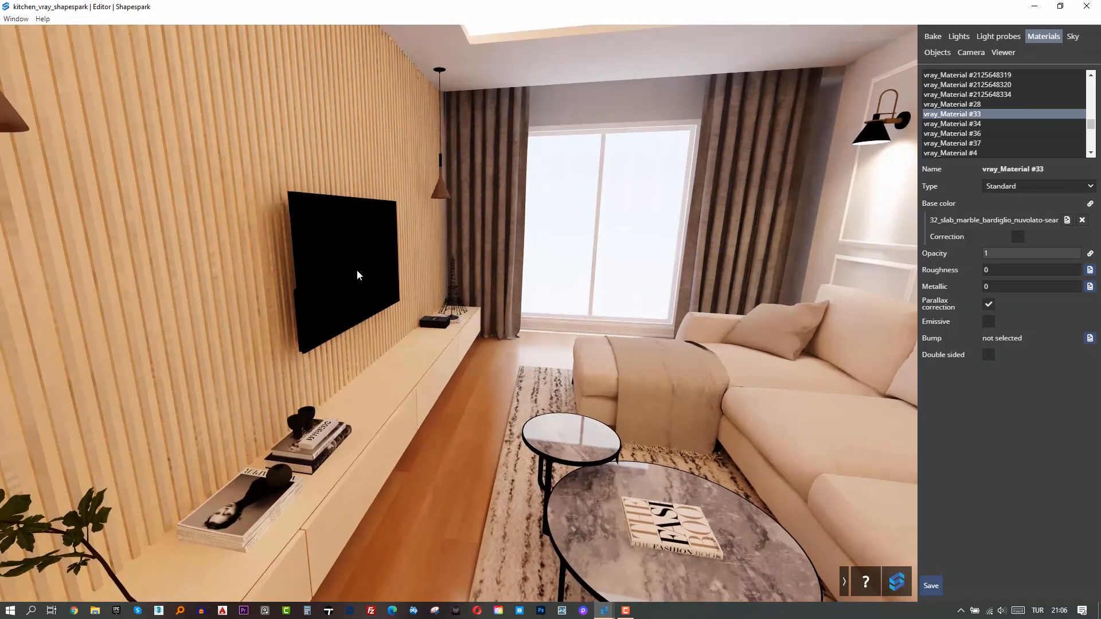
pyautogui.click(357, 270)
pyautogui.click(1009, 253)
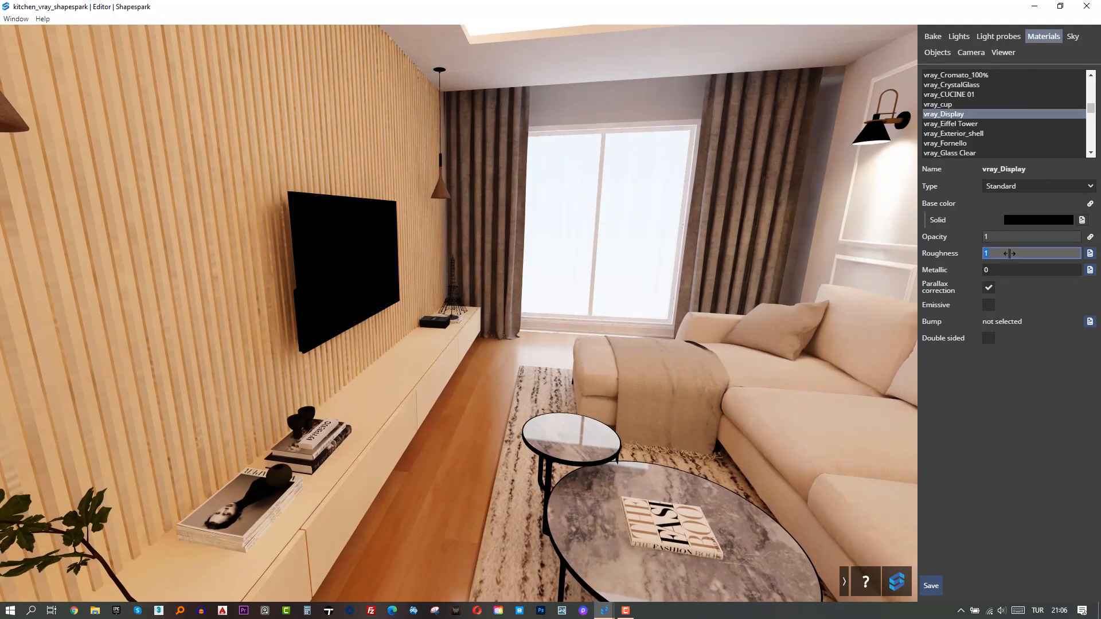
pyautogui.write('0')
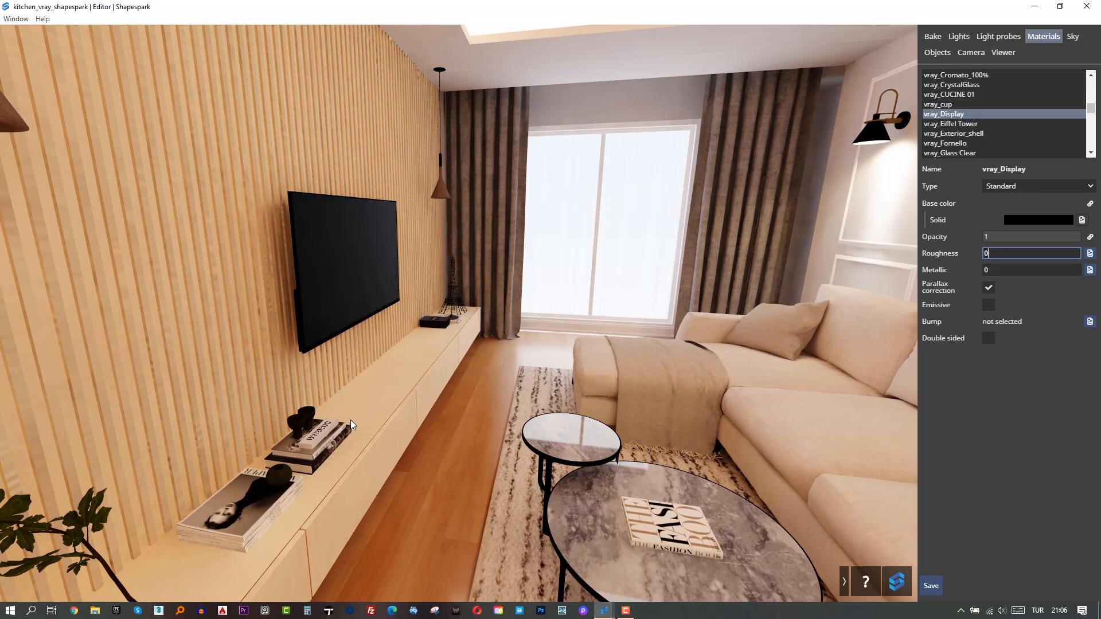
# Pick the artwork material of the framed picture above the sofa and set its roughness to 0
pyautogui.moveTo(350, 420); pyautogui.dragTo(391, 374)
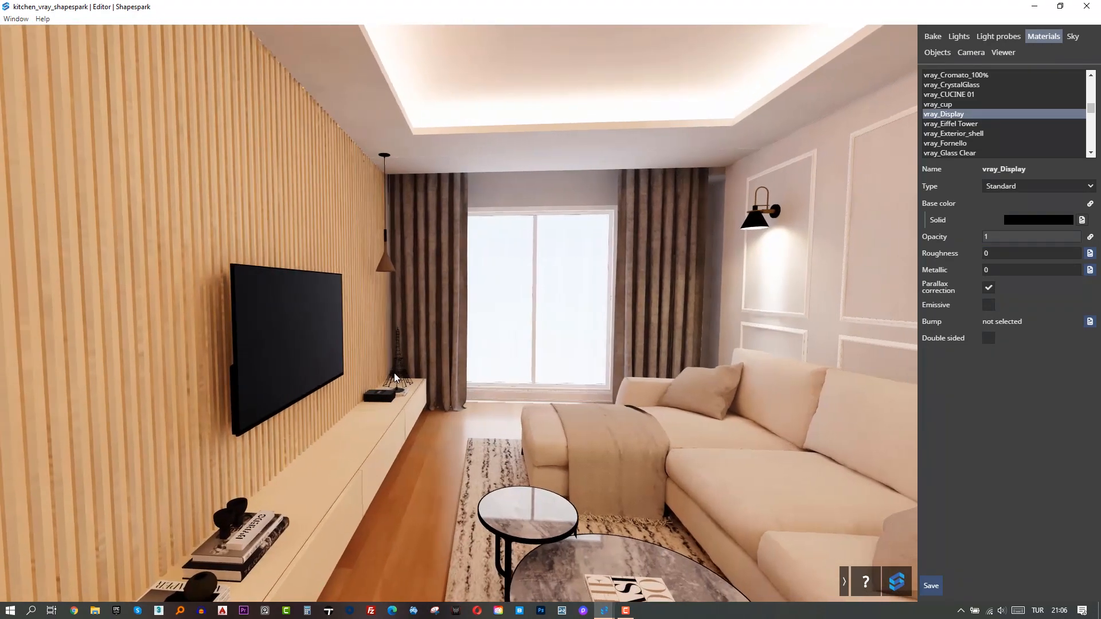
pyautogui.press('a')
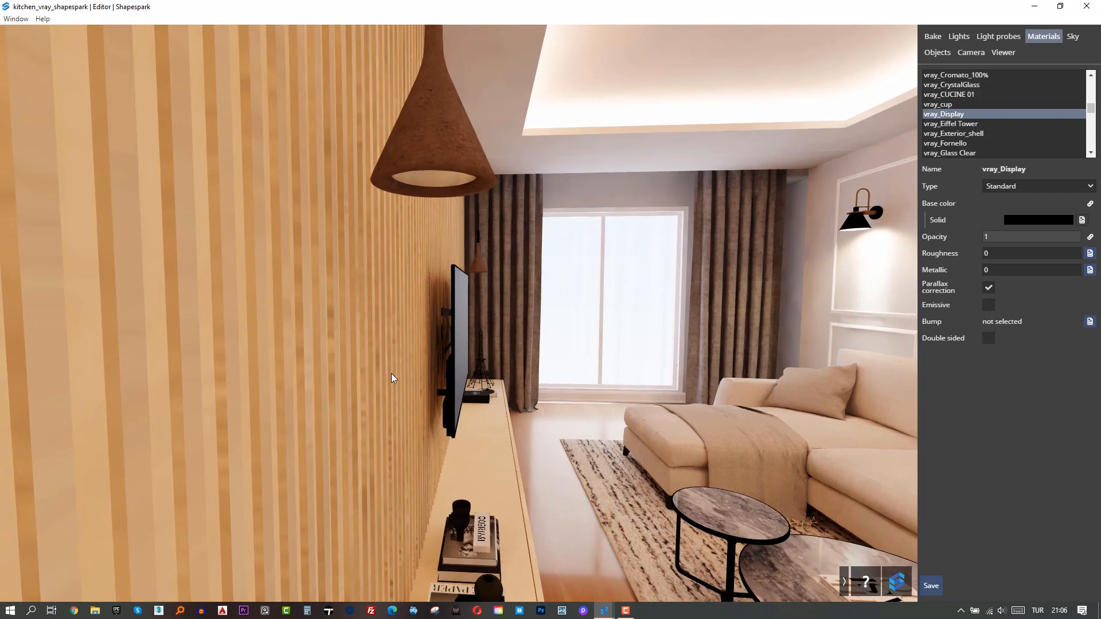
pyautogui.press('d')
pyautogui.moveTo(391, 373); pyautogui.dragTo(256, 380)
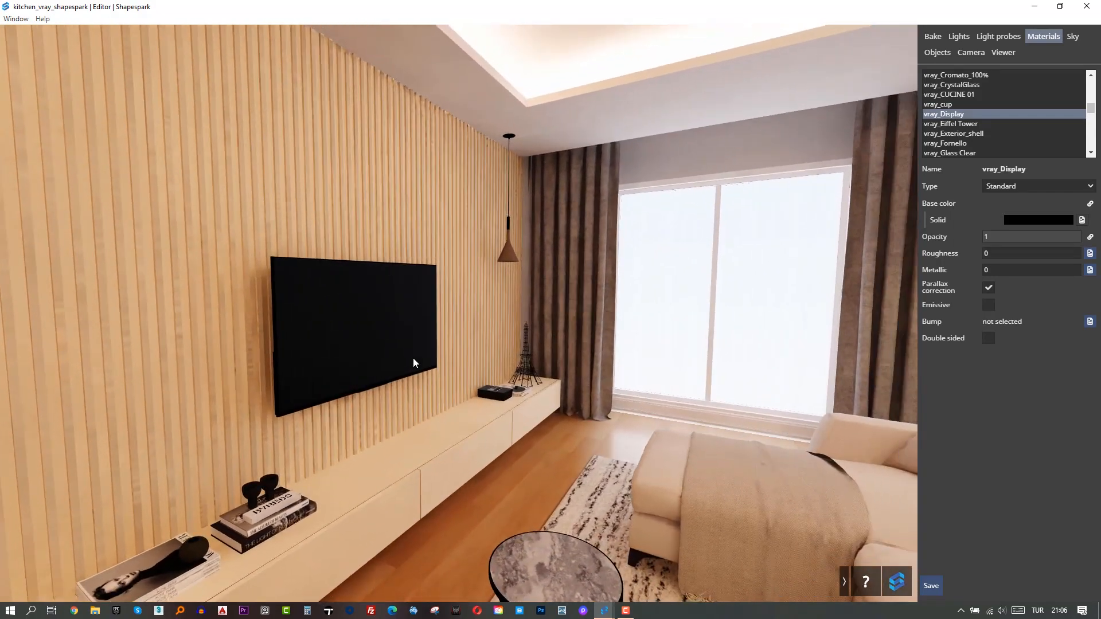
pyautogui.moveTo(413, 360); pyautogui.dragTo(468, 361)
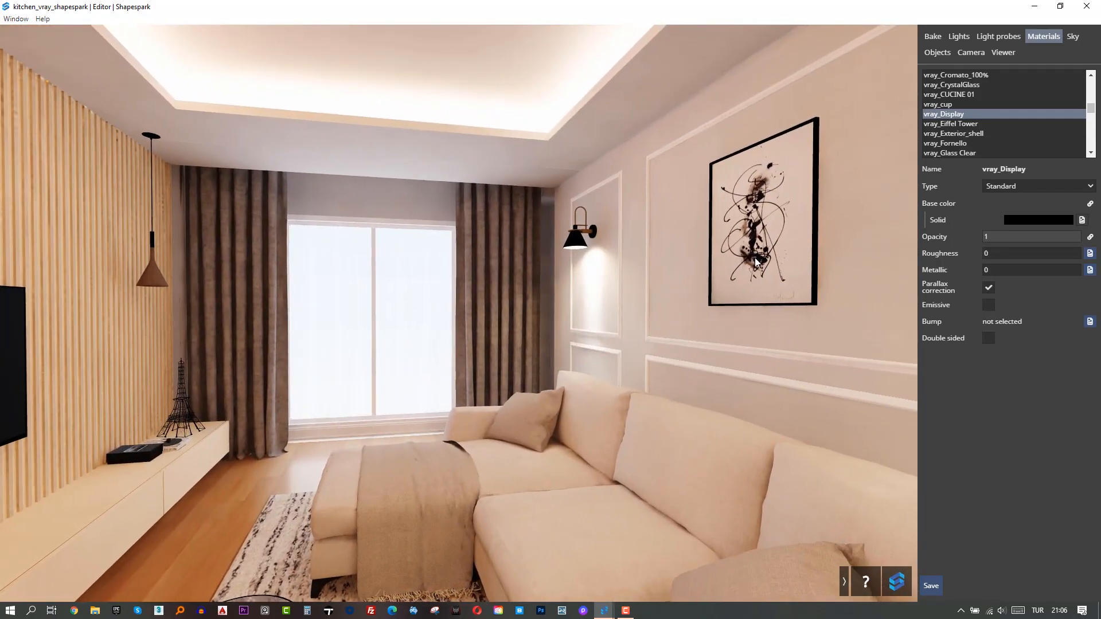
pyautogui.click(755, 261)
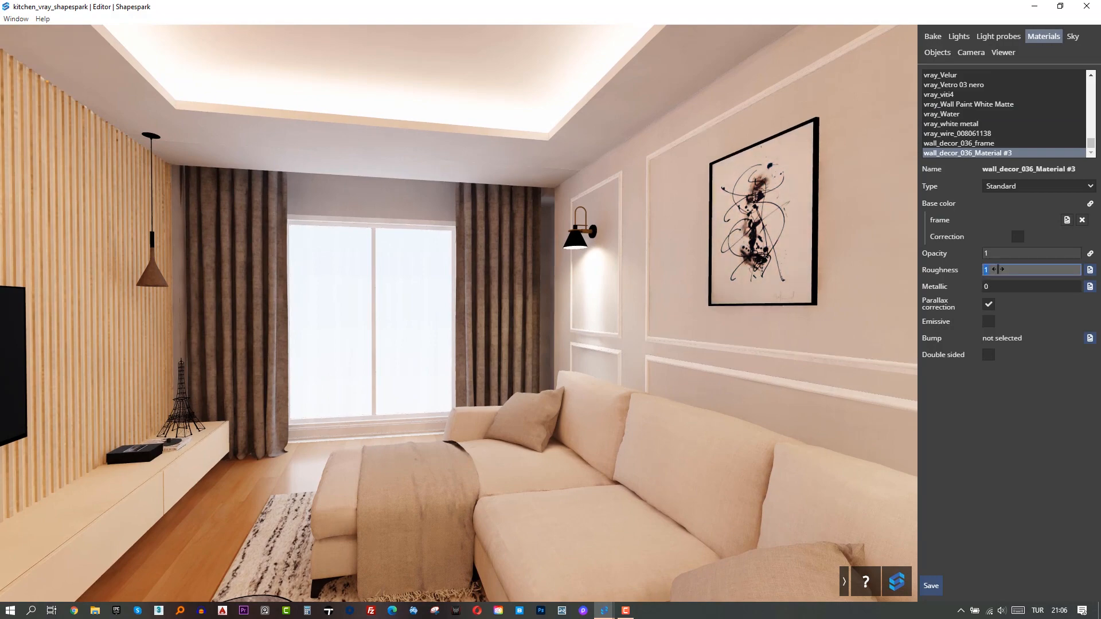
pyautogui.write('0')
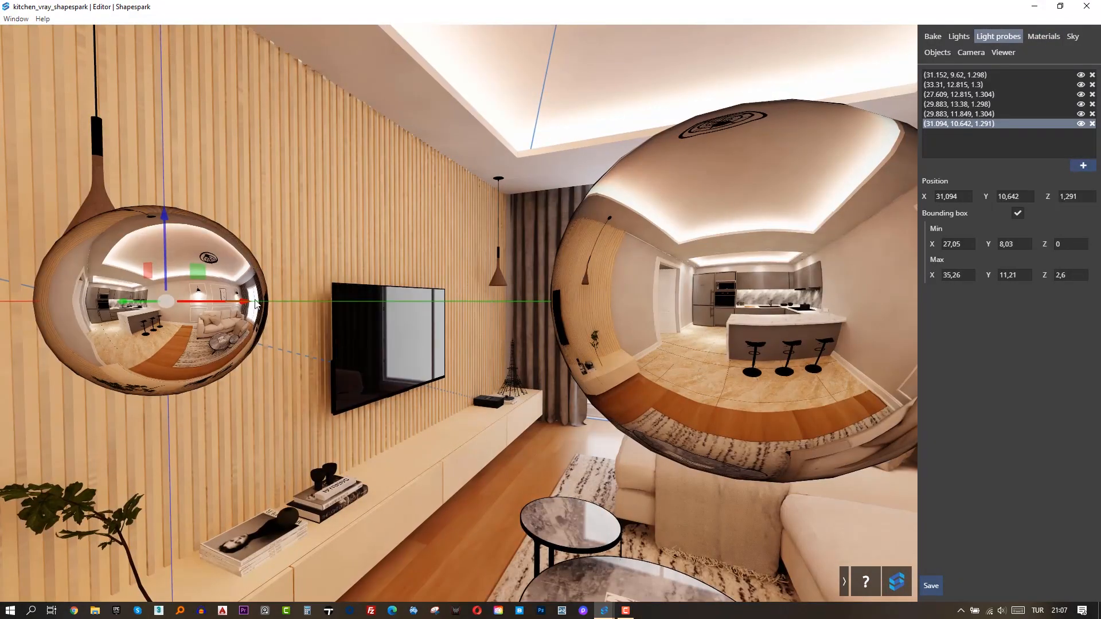
# Move the selected living room light probe along the X axis to 32,196
pyautogui.moveTo(223, 306); pyautogui.dragTo(608, 271)
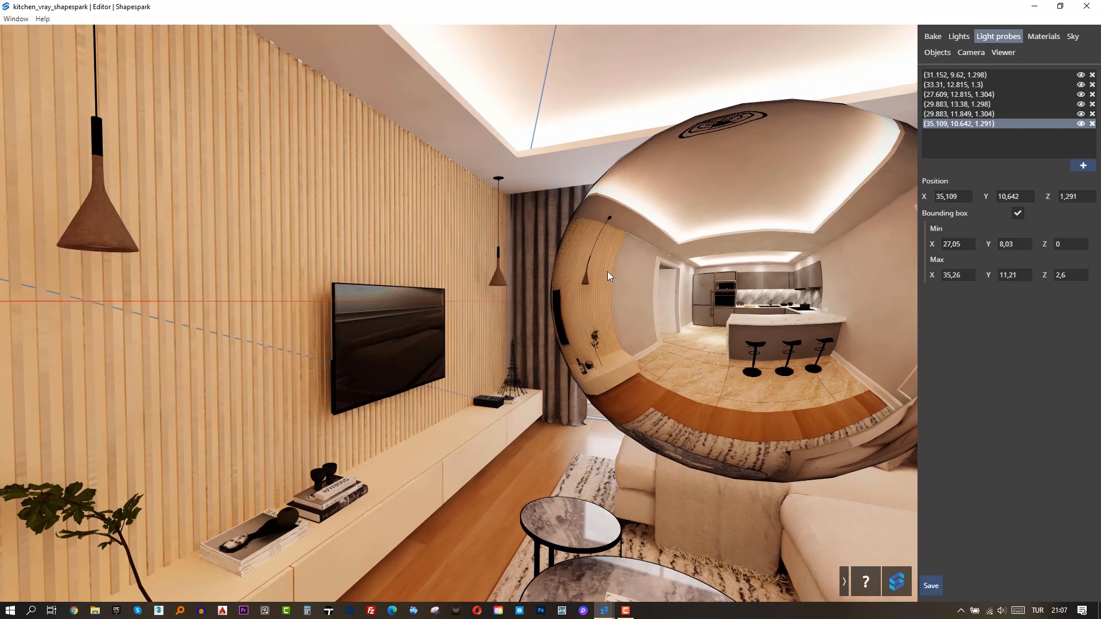
pyautogui.moveTo(485, 300); pyautogui.dragTo(437, 375)
pyautogui.press('a')
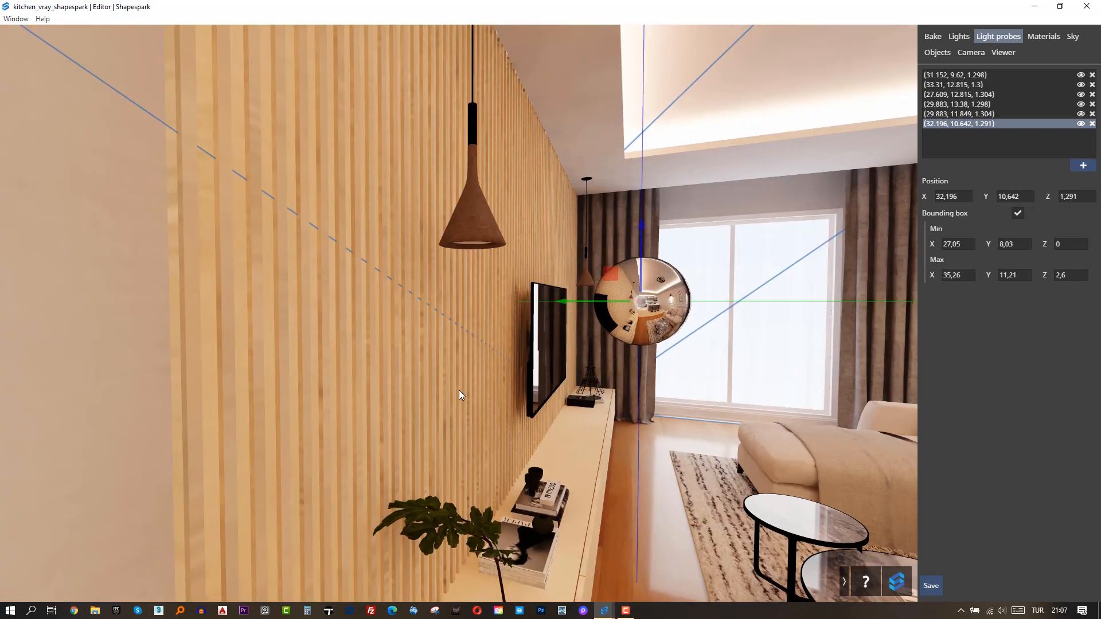
pyautogui.press('s')
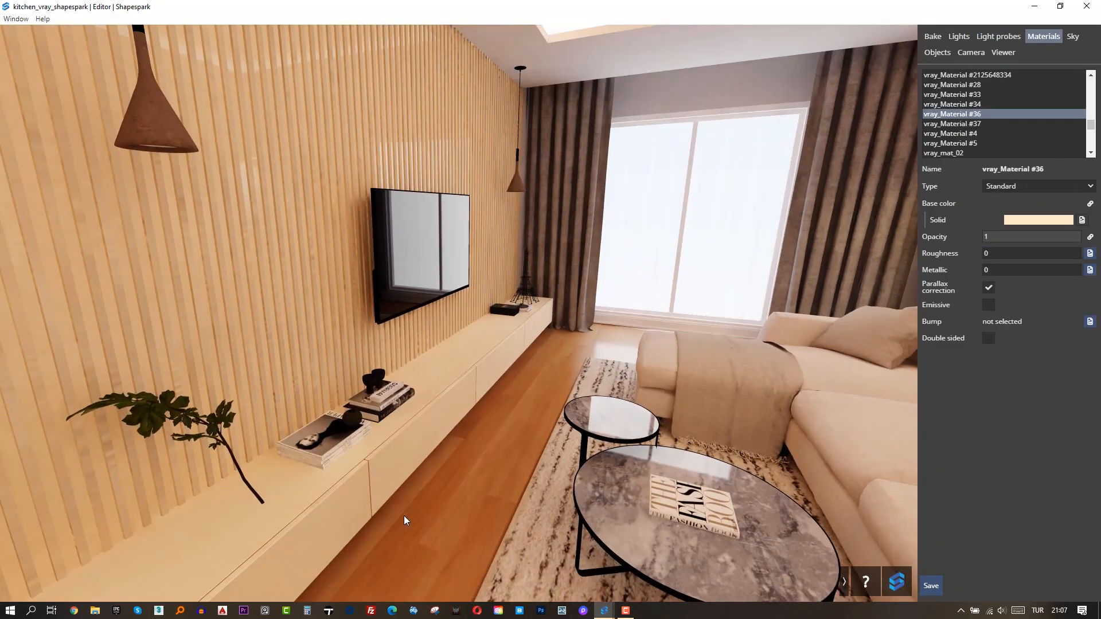
# Give the glass vase roughness 0 and opacity 0,1, and set the black cup material on the TV unit to roughness 0
pyautogui.click(238, 487)
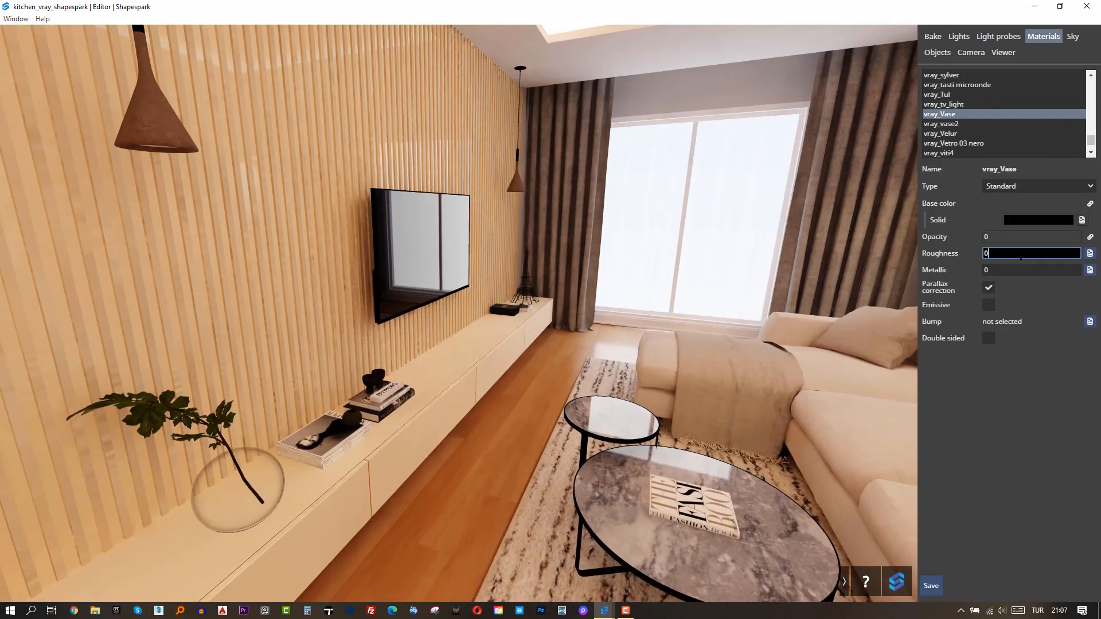
pyautogui.click(1056, 237)
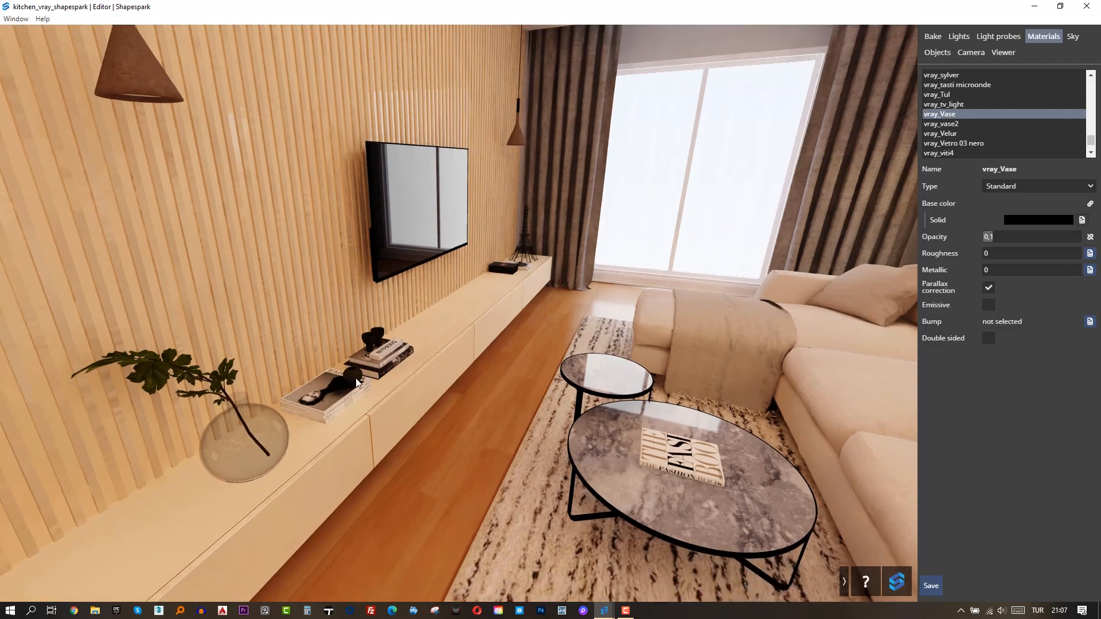
pyautogui.click(352, 375)
pyautogui.click(373, 336)
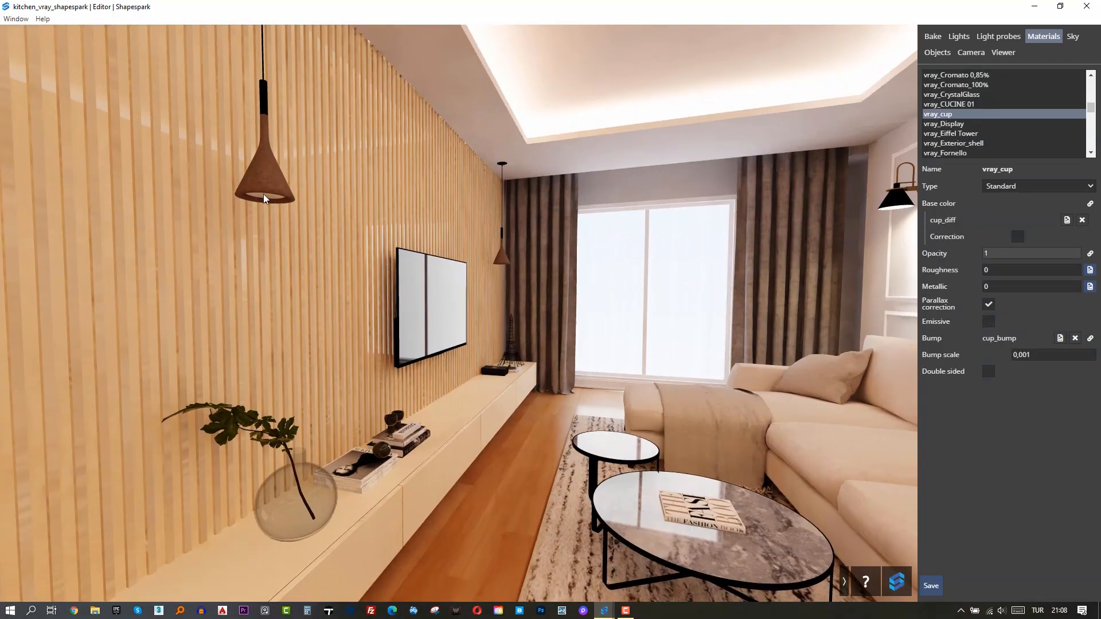
# Make the chandelier frame metallic 1 with roughness 0 and a lighter base color, and give its crystal glass opacity 0,5 and roughness 0
pyautogui.click(592, 295)
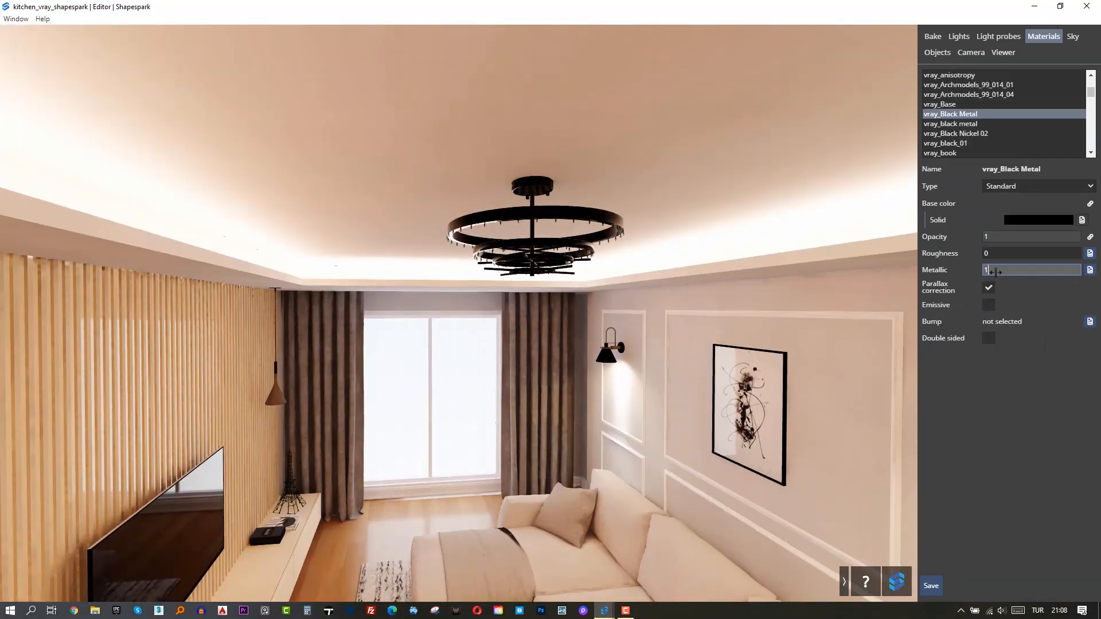
pyautogui.click(1038, 220)
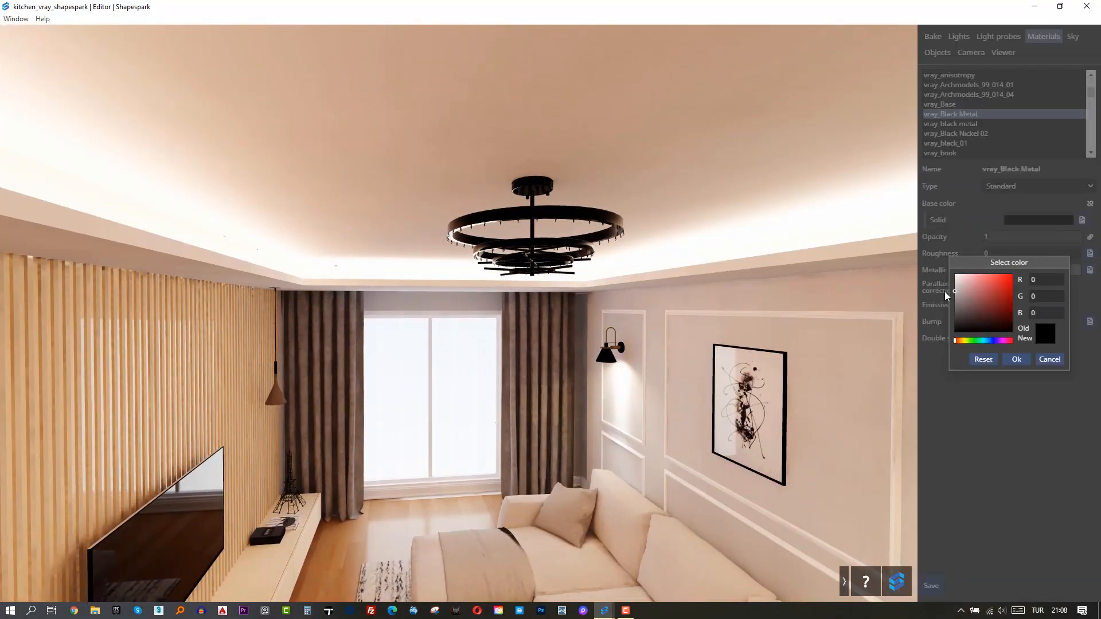
pyautogui.click(1013, 356)
pyautogui.click(531, 229)
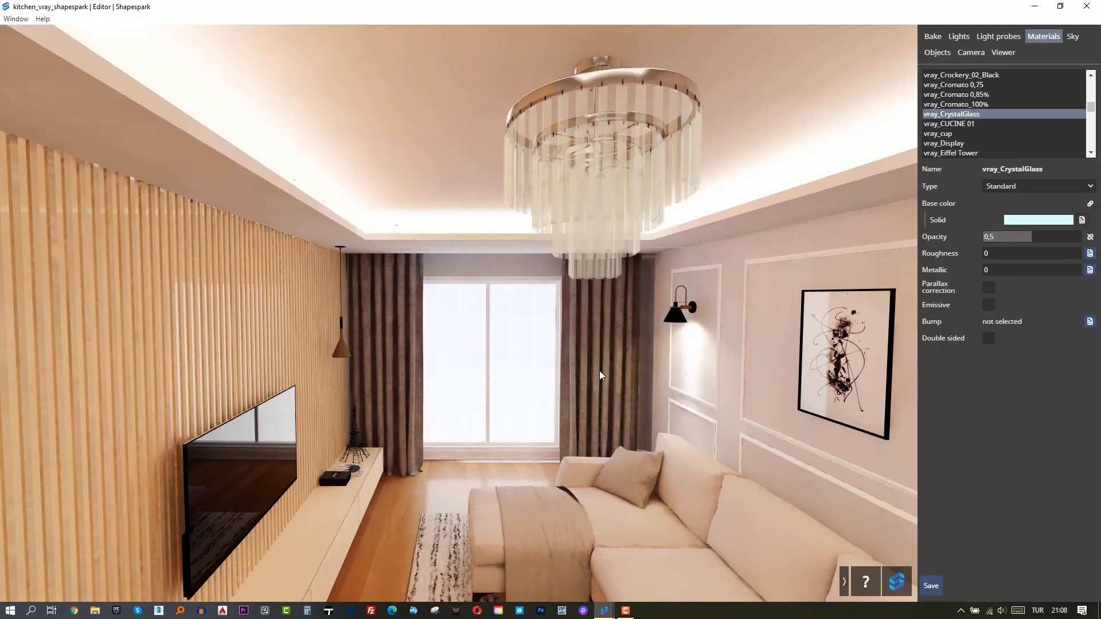
# Set the wall lamps' black metal roughness to 0,5 and give the bar stool metal metallic 1 and roughness 0,1
pyautogui.moveTo(599, 370); pyautogui.dragTo(729, 346)
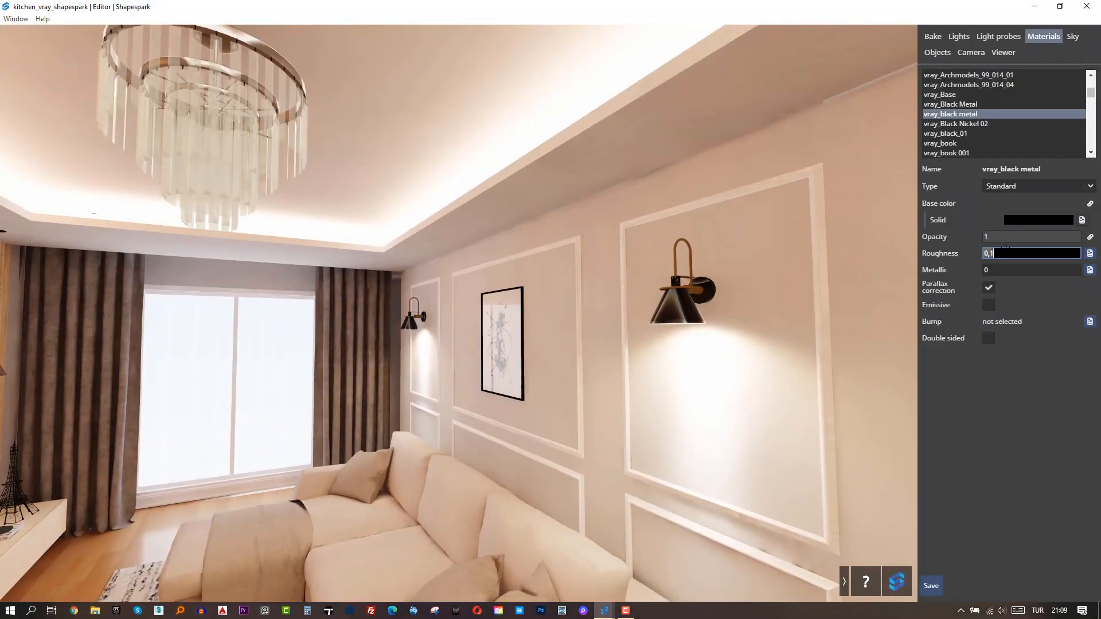
pyautogui.write('0,5')
pyautogui.moveTo(483, 348); pyautogui.dragTo(461, 301)
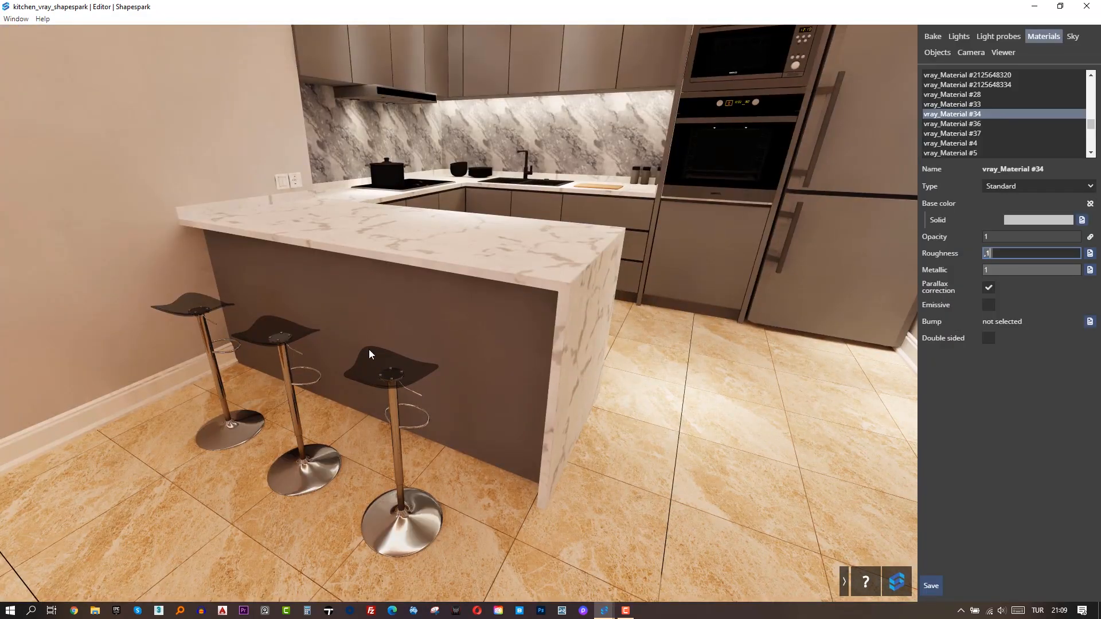
# Make the bar stool seats, grey cabinet fronts and white marble worktop reflective, setting the worktop's roughness to 0
pyautogui.click(370, 354)
pyautogui.click(479, 351)
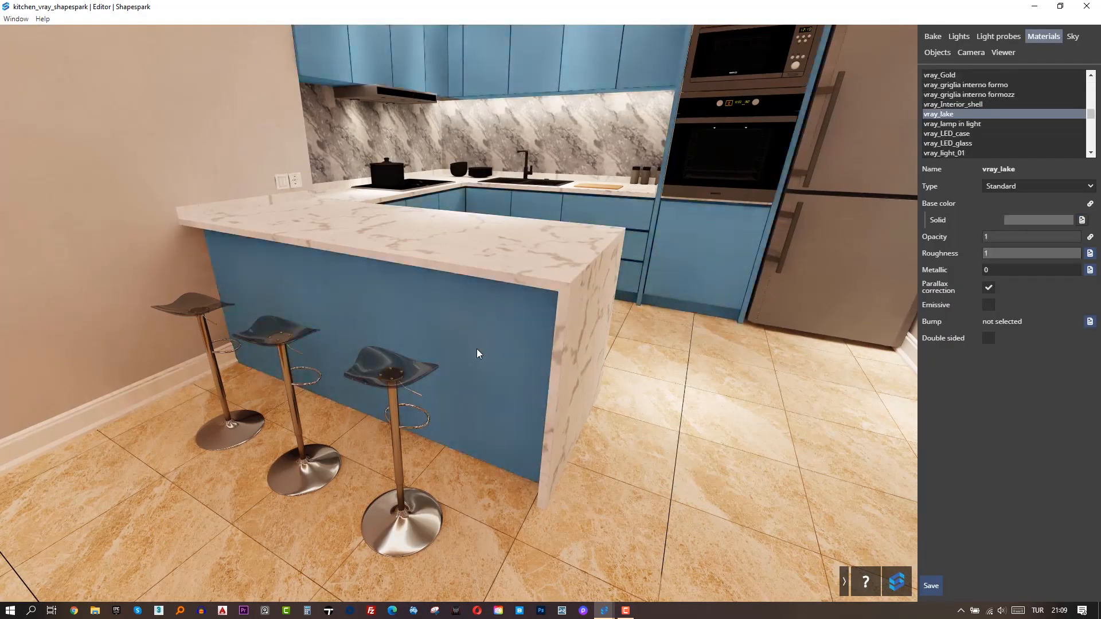
pyautogui.scroll(3, 597, 300)
pyautogui.click(562, 294)
pyautogui.scroll(5, 562, 293)
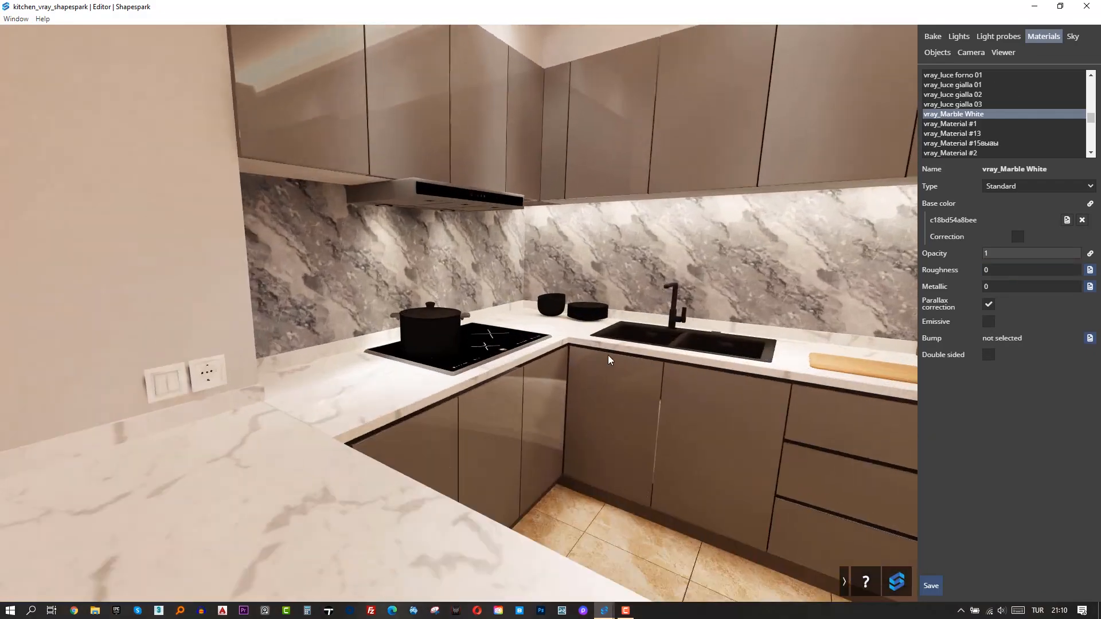
# Make the drinking glasses on the cutting board visible, and set the sink and faucet material's roughness to 0 and adjust its base color
pyautogui.click(668, 347)
pyautogui.click(1003, 253)
pyautogui.write('1')
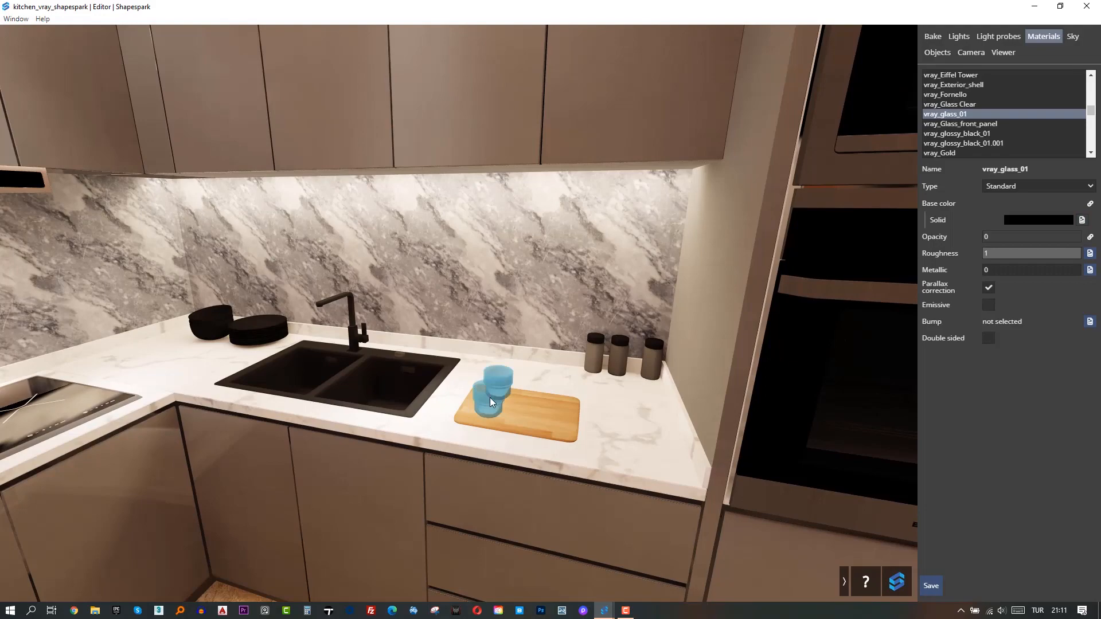
pyautogui.doubleClick(998, 253)
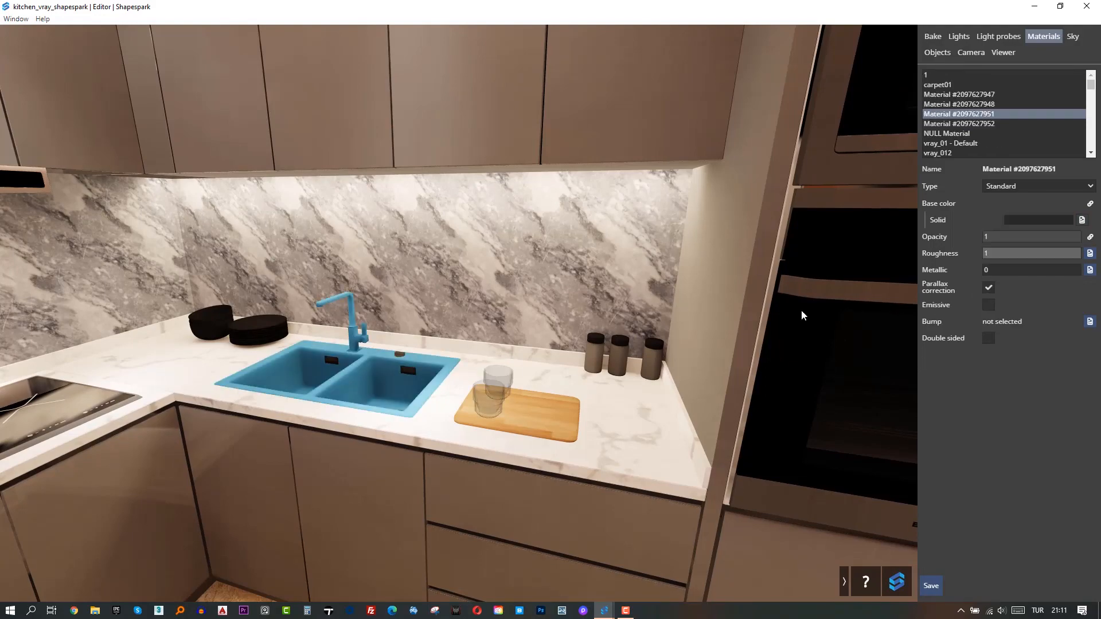
pyautogui.click(1004, 254)
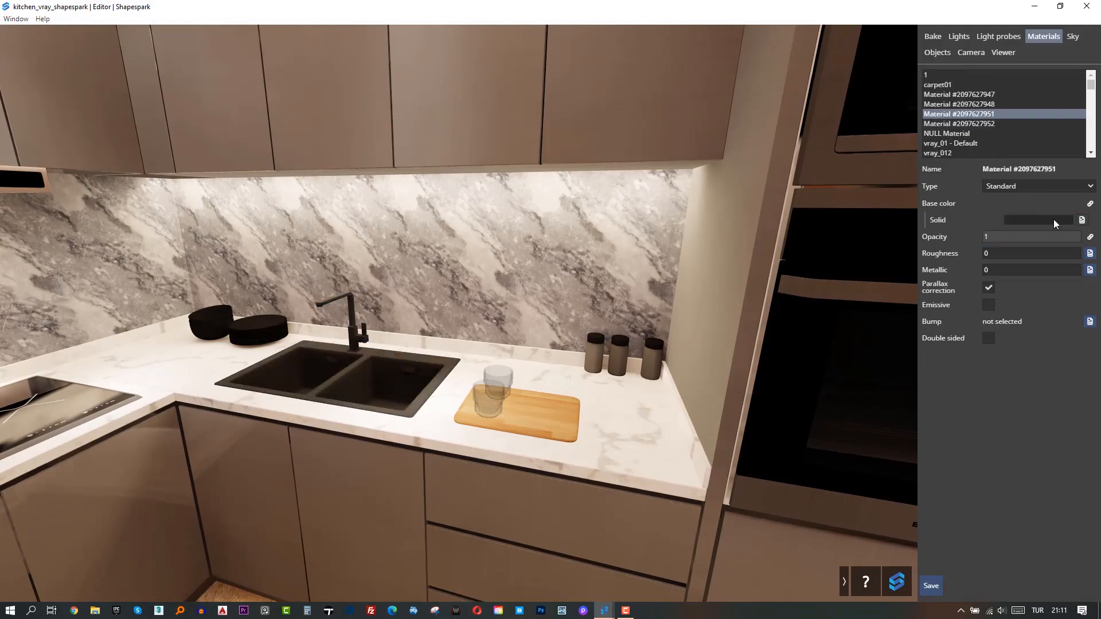
pyautogui.click(1054, 224)
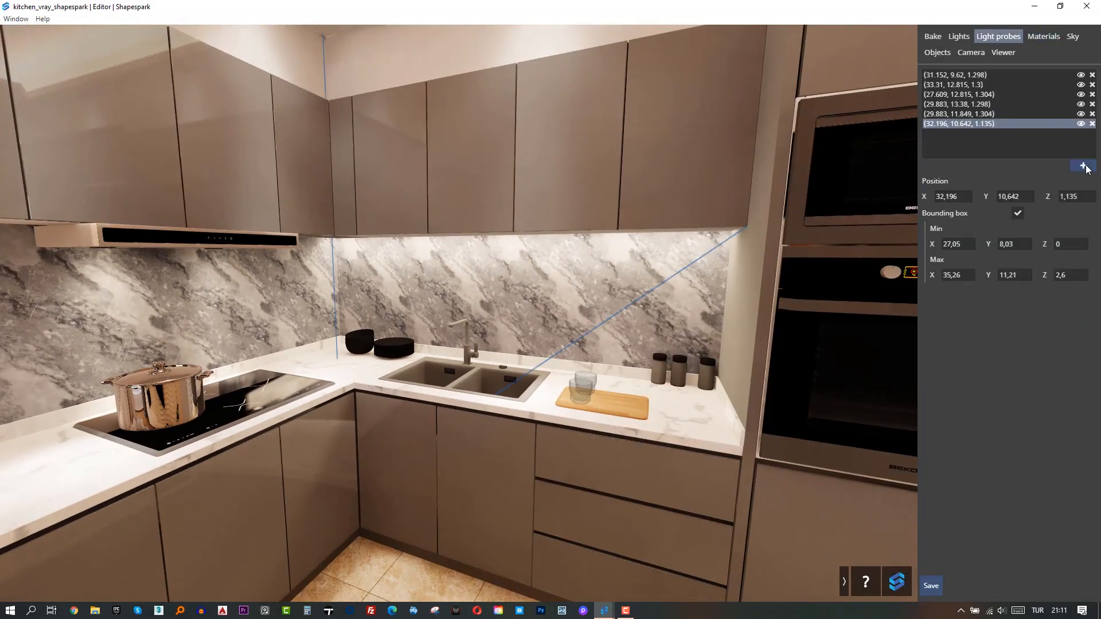
# Add a light probe for the kitchen, and set the marble backsplash and vray_NERZH appliance materials to roughness 0
pyautogui.click(1083, 166)
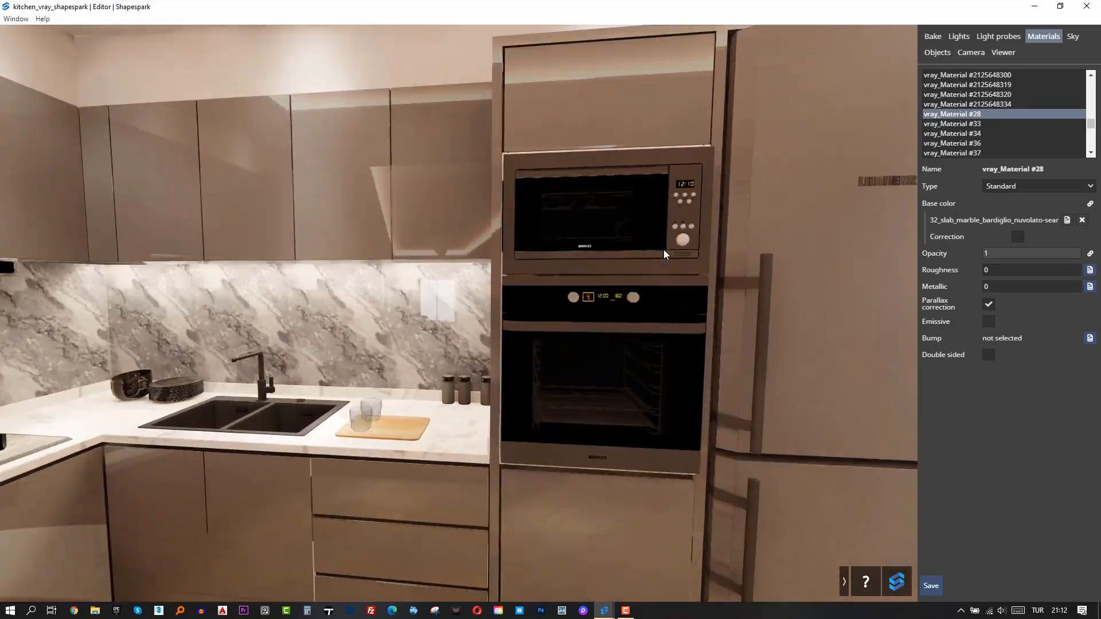
pyautogui.click(502, 215)
pyautogui.click(1027, 237)
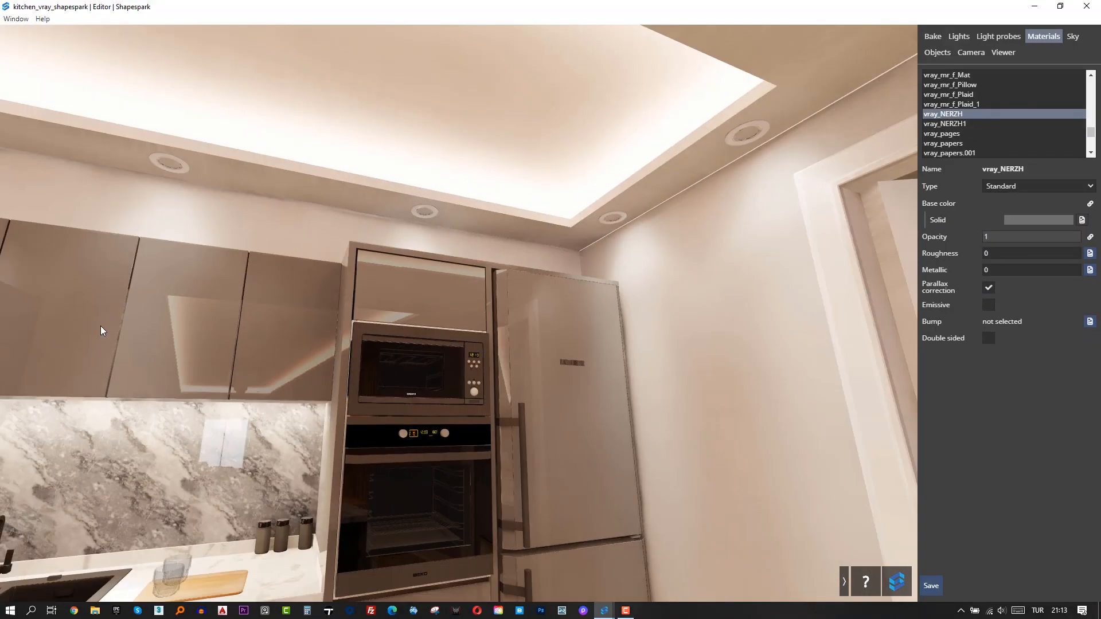
# Make the recessed ceiling spotlights' bulb material emissive with strength 30 and set its opacity to 1
pyautogui.click(998, 305)
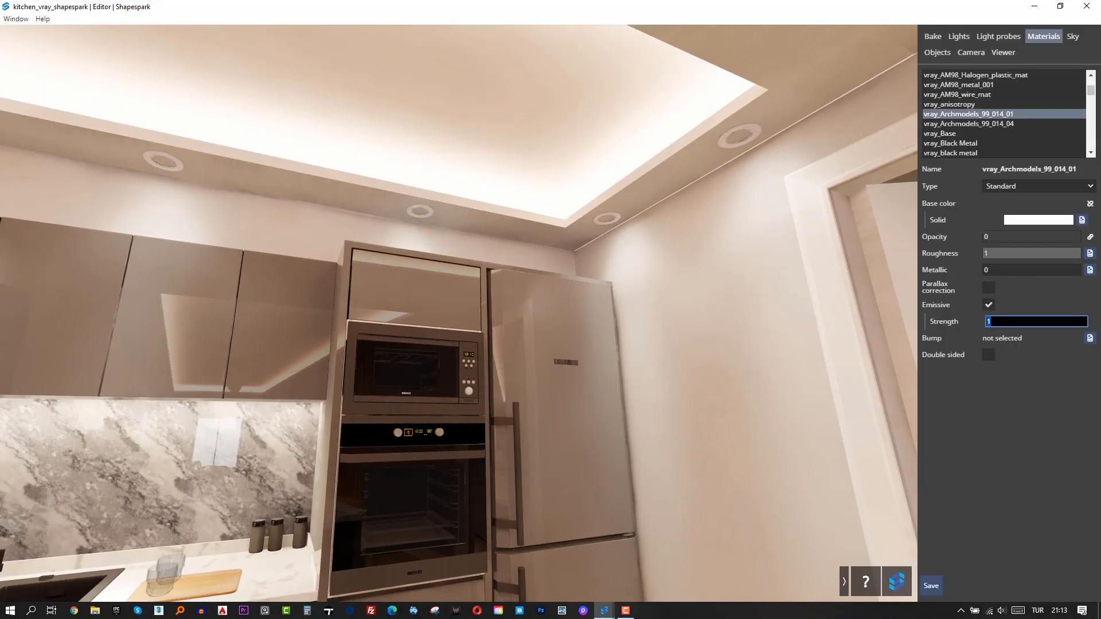
pyautogui.write('0')
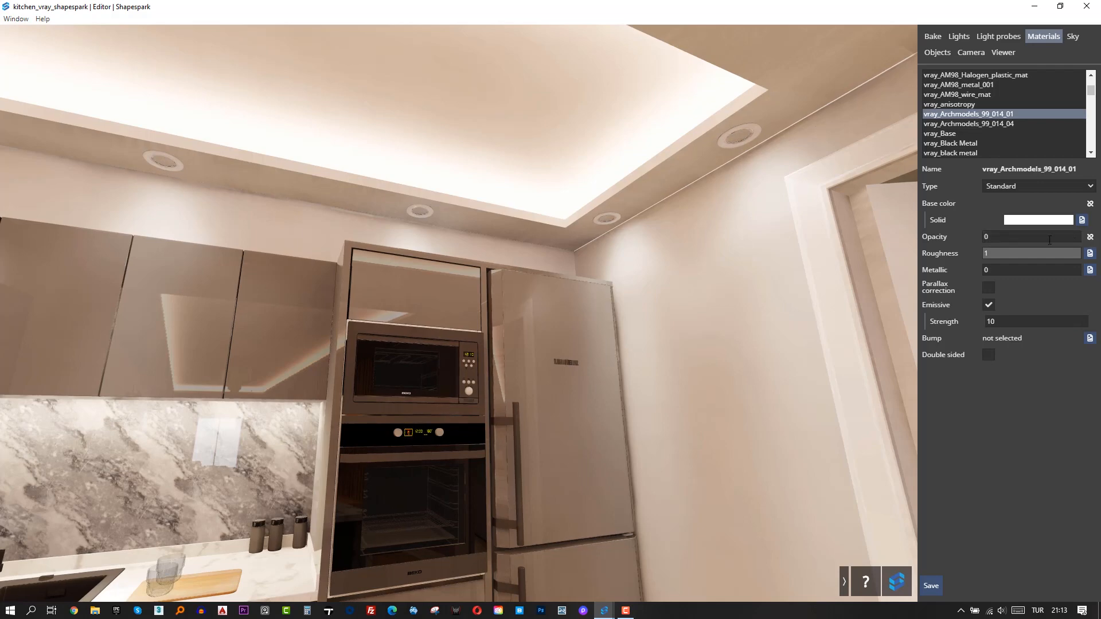
pyautogui.write(',5')
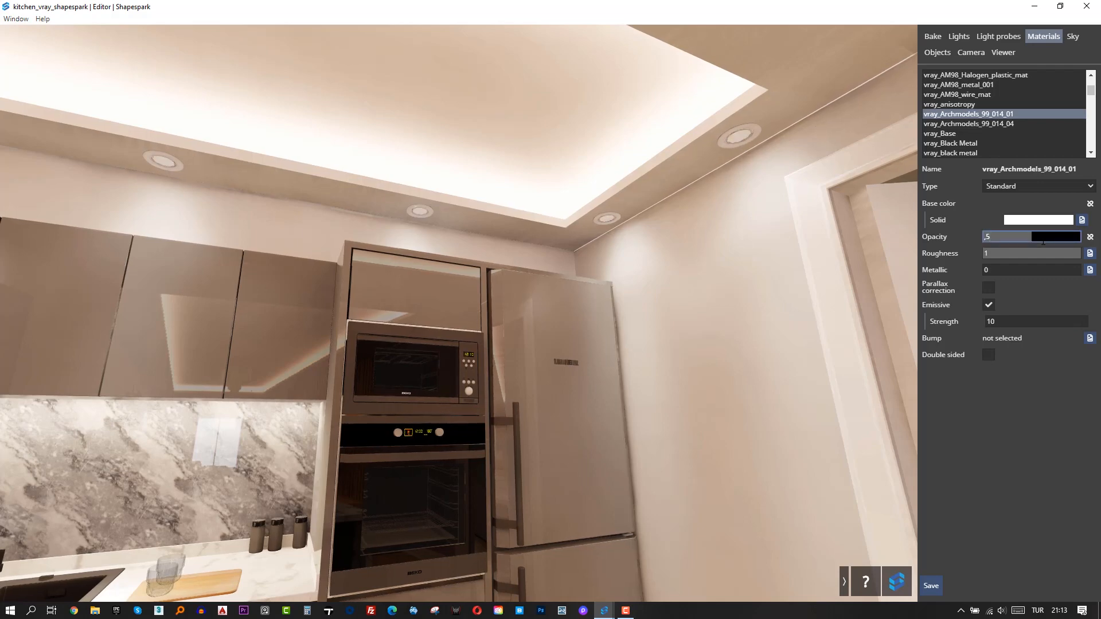
pyautogui.write('9')
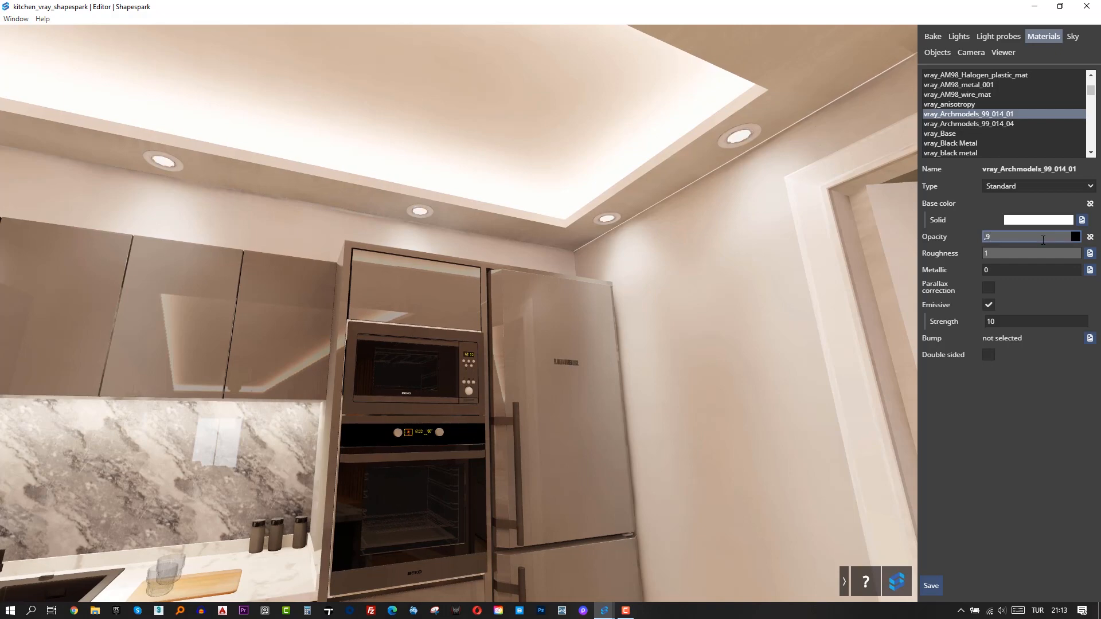
pyautogui.click(1009, 322)
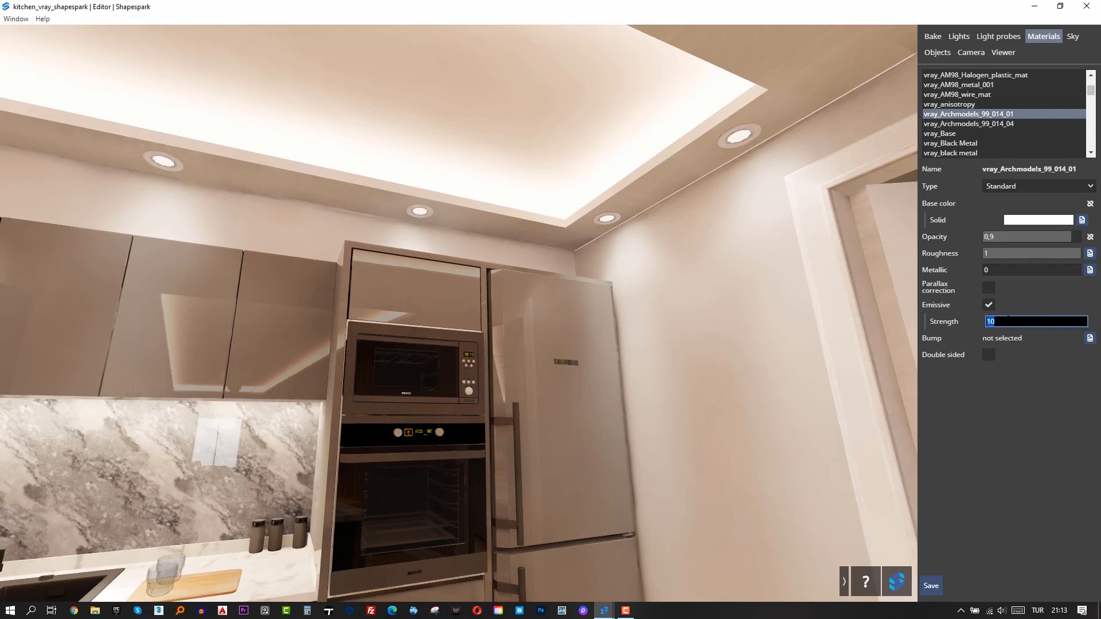
pyautogui.click(1009, 237)
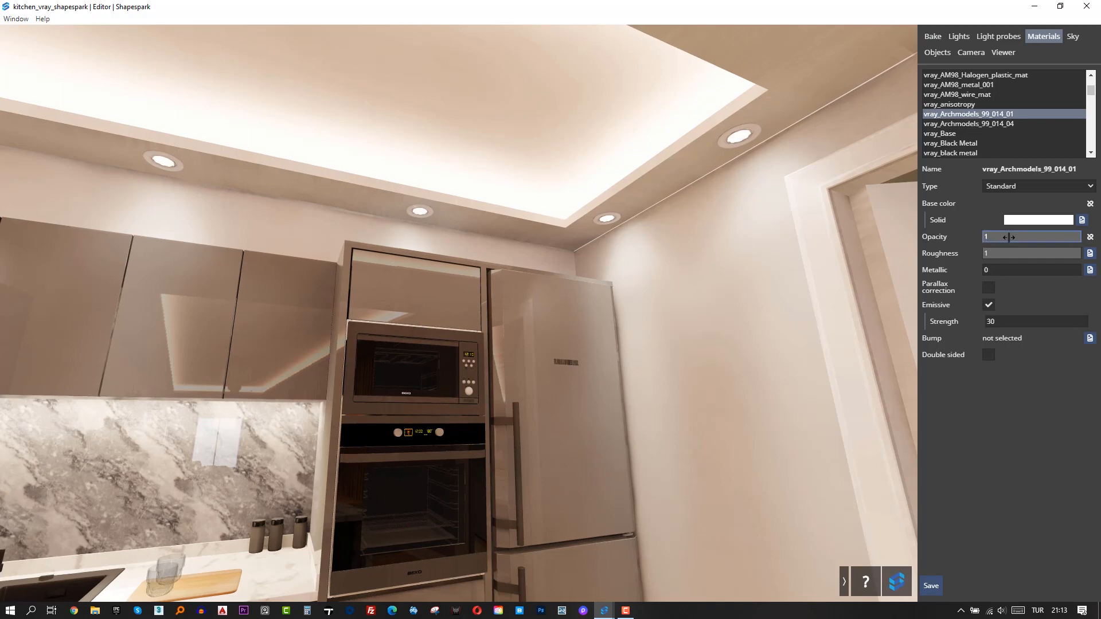
# Step back from the kitchen to examine the whole room with its tuned materials and ceiling spotlights
pyautogui.moveTo(641, 256); pyautogui.dragTo(537, 318)
pyautogui.scroll(-5, 470, 336)
pyautogui.moveTo(350, 347); pyautogui.dragTo(362, 370)
pyautogui.scroll(-5, 428, 374)
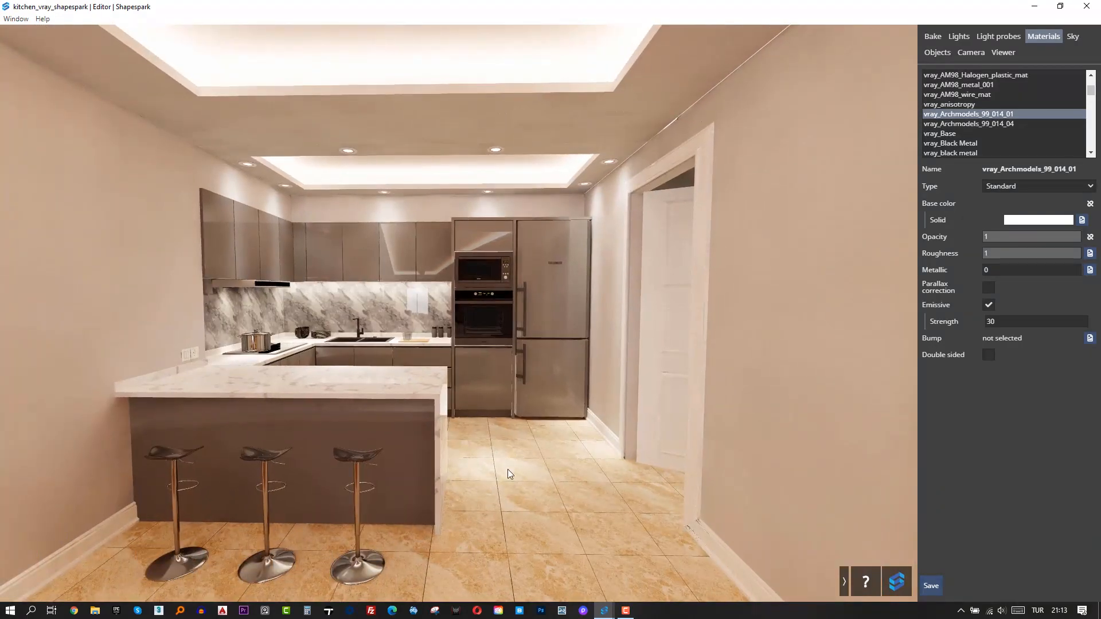
# Set the roughness of the kitchen floor's marble tile material to 0
pyautogui.click(528, 536)
pyautogui.click(1031, 270)
pyautogui.scroll(3, 414, 328)
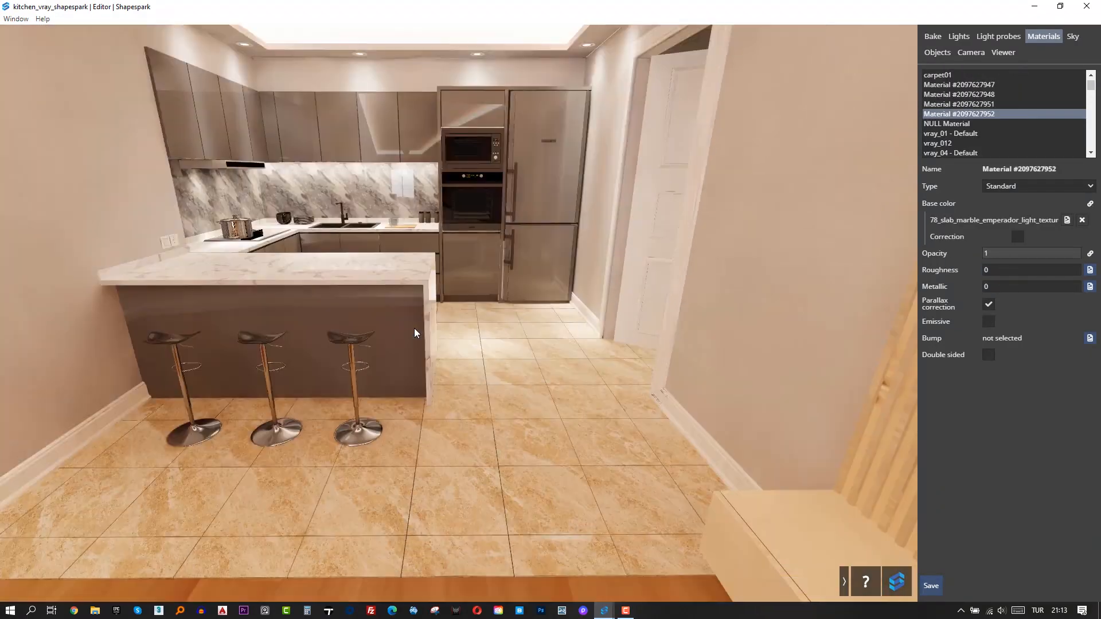
# Examine the hallway doors and the living room with the reflective kitchen floor and counter
pyautogui.scroll(-5, 621, 273)
pyautogui.moveTo(620, 272); pyautogui.dragTo(493, 271)
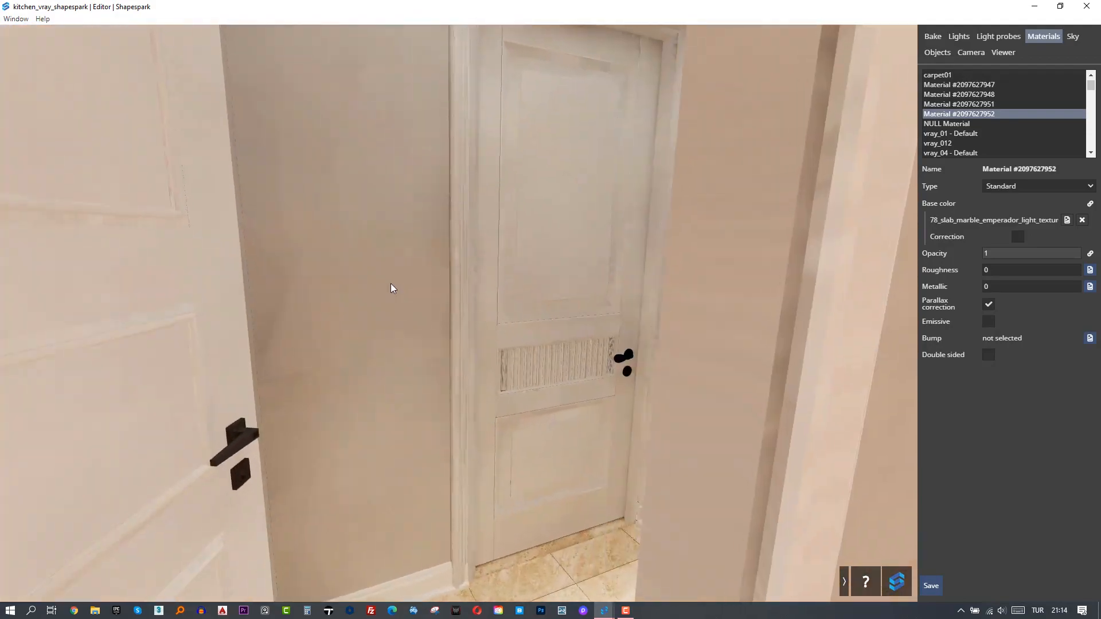
pyautogui.moveTo(390, 283)
pyautogui.mouseDown()
pyautogui.moveTo(575, 260)
pyautogui.moveTo(610, 277)
pyautogui.moveTo(480, 278)
pyautogui.moveTo(522, 270)
pyautogui.moveTo(266, 237)
pyautogui.moveTo(429, 276)
pyautogui.moveTo(396, 290)
pyautogui.mouseUp()
pyautogui.moveTo(383, 289); pyautogui.dragTo(453, 263)
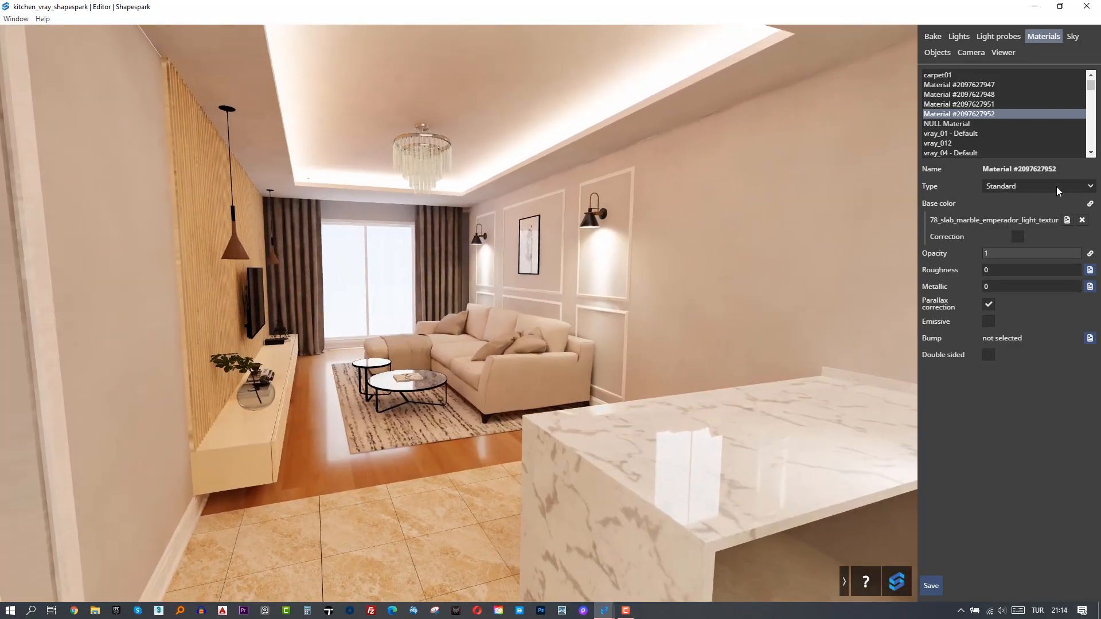
# Set the camera's max speed to 5 and walk through the living room to check the movement
pyautogui.click(971, 53)
pyautogui.click(1024, 125)
pyautogui.click(582, 284)
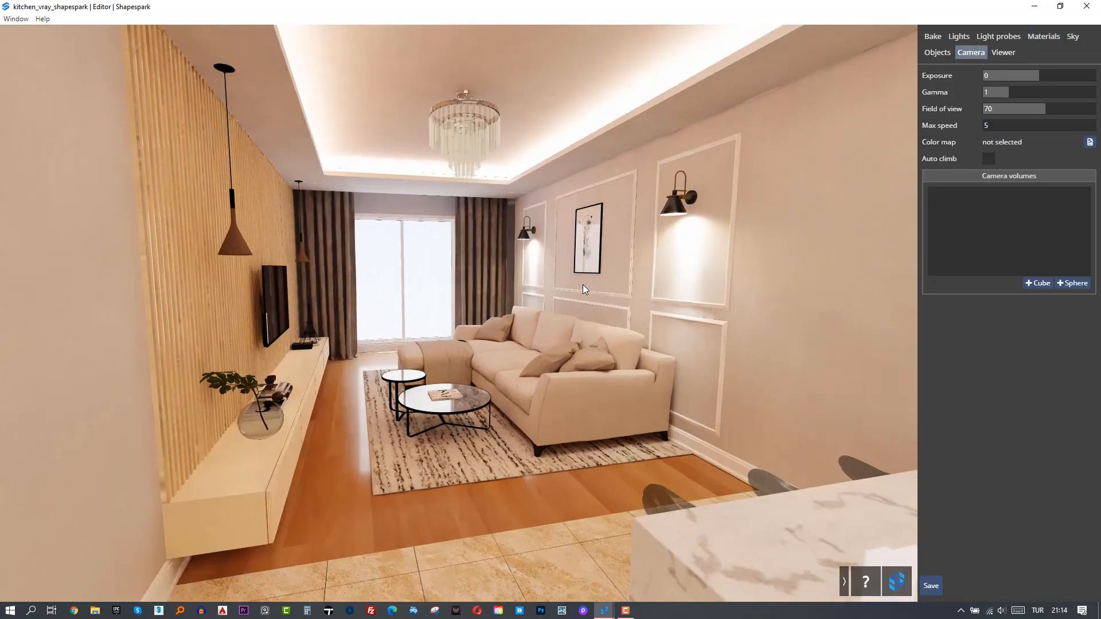
pyautogui.moveTo(718, 312); pyautogui.dragTo(536, 329)
pyautogui.moveTo(820, 309); pyautogui.dragTo(582, 346)
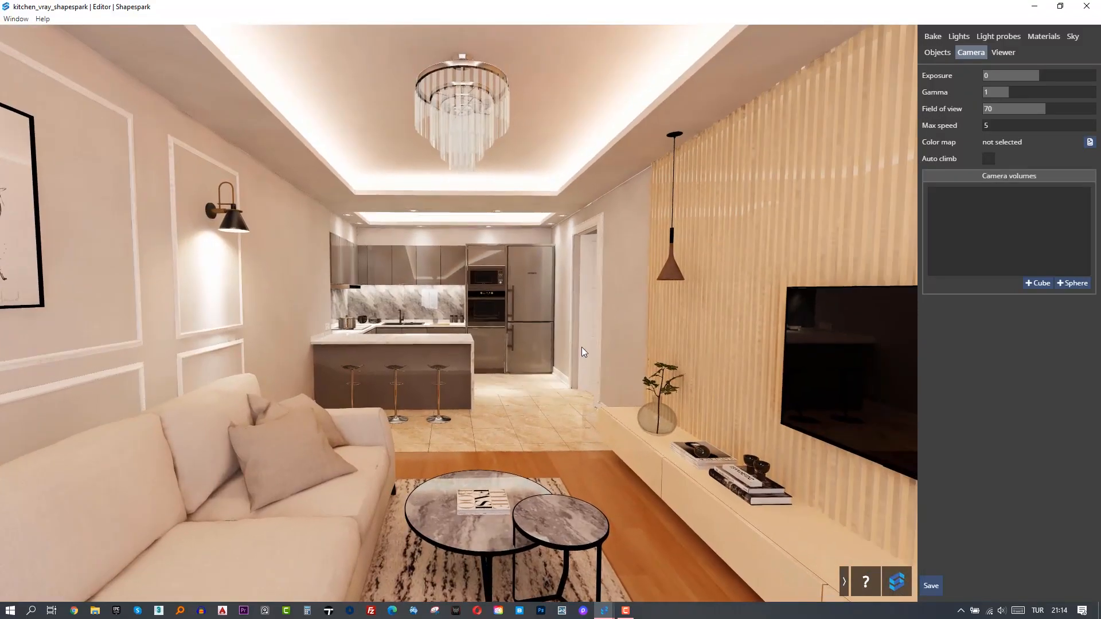
pyautogui.click(581, 346)
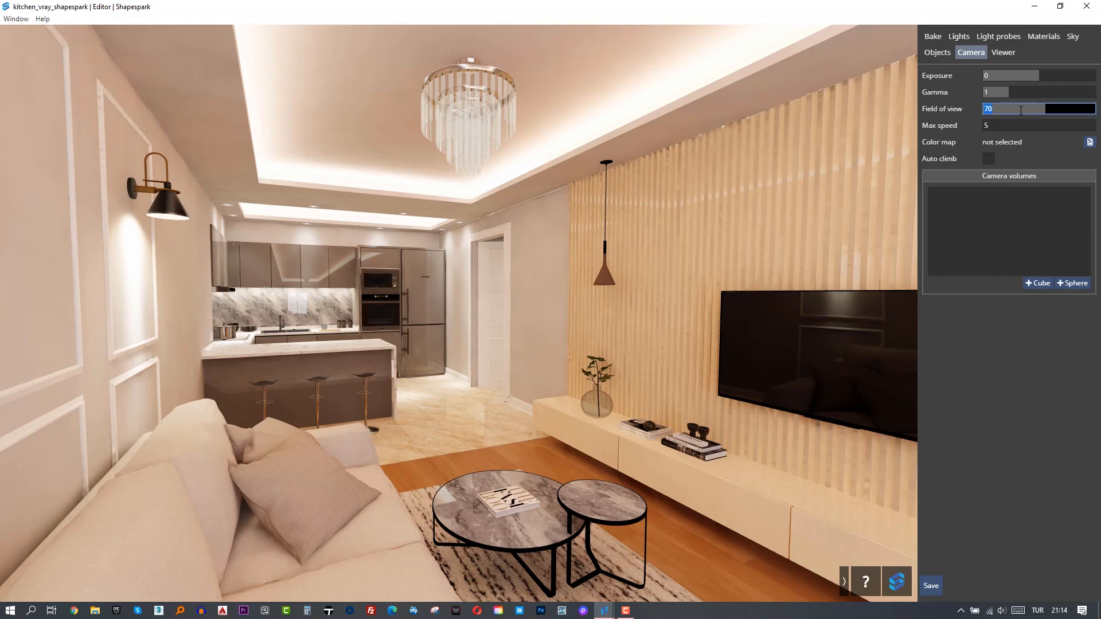
# Try a camera field of view of 45 and settle on a field of view of 50
pyautogui.write('35')
pyautogui.click(389, 239)
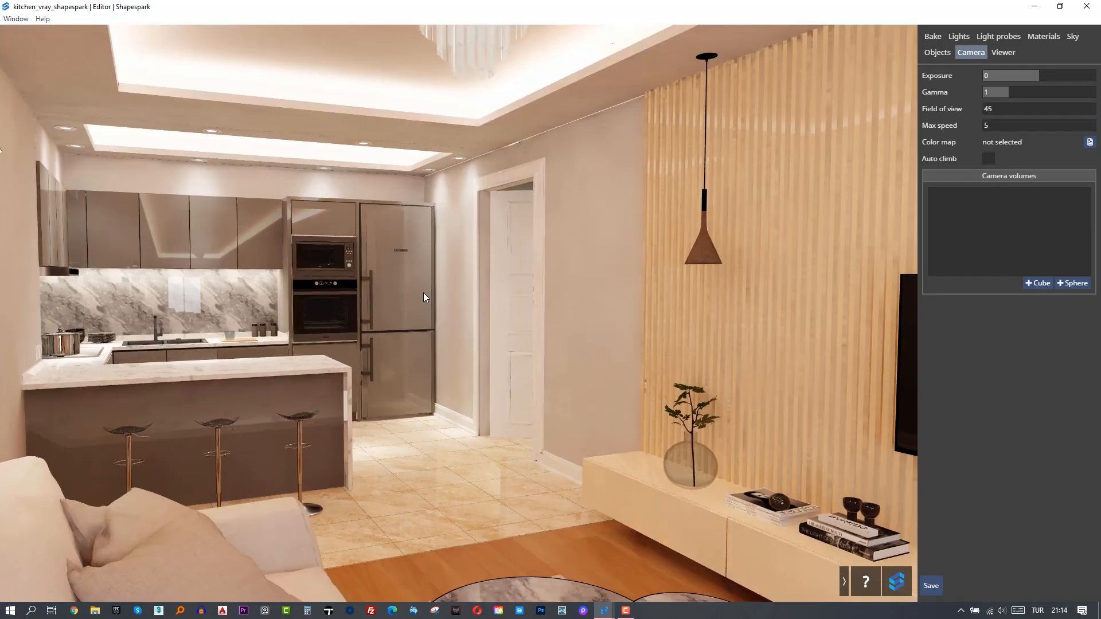
pyautogui.scroll(-5, 416, 285)
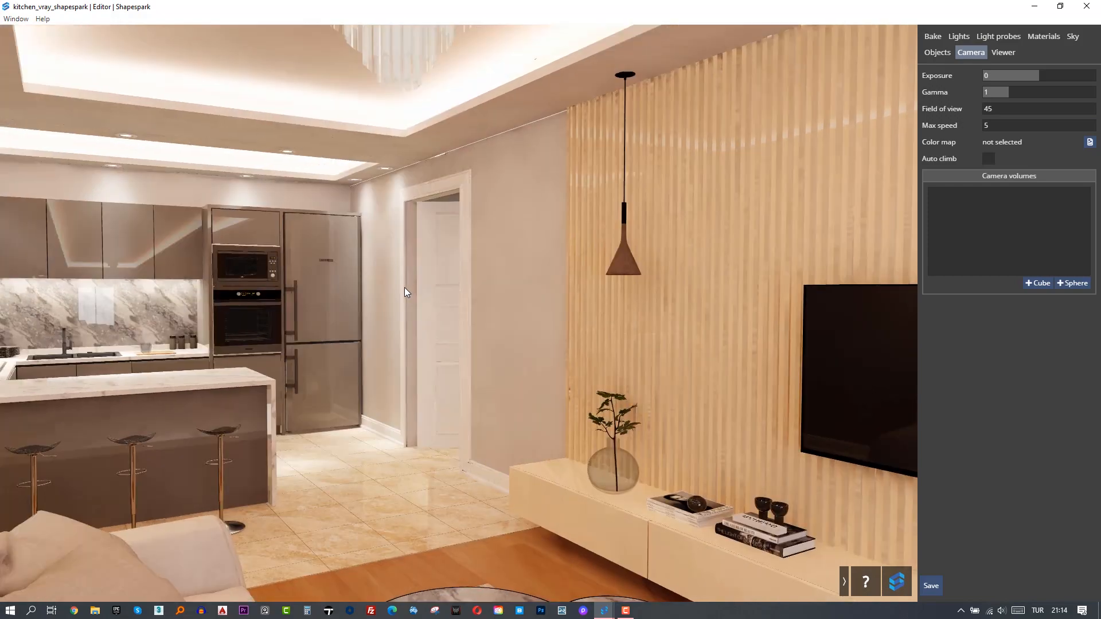
pyautogui.click(1008, 108)
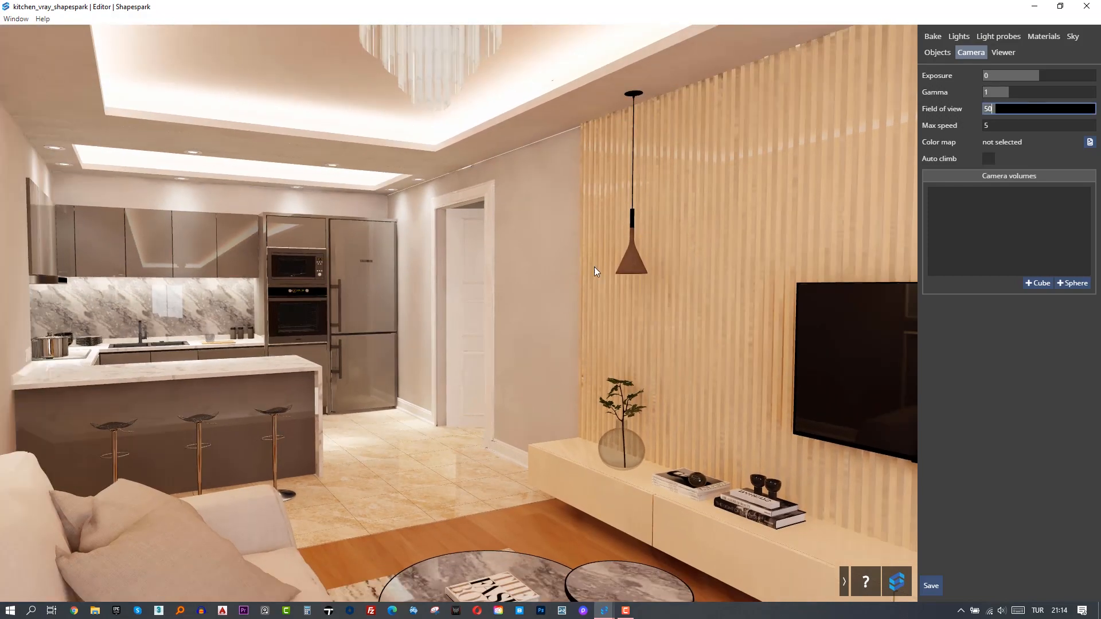
pyautogui.click(525, 266)
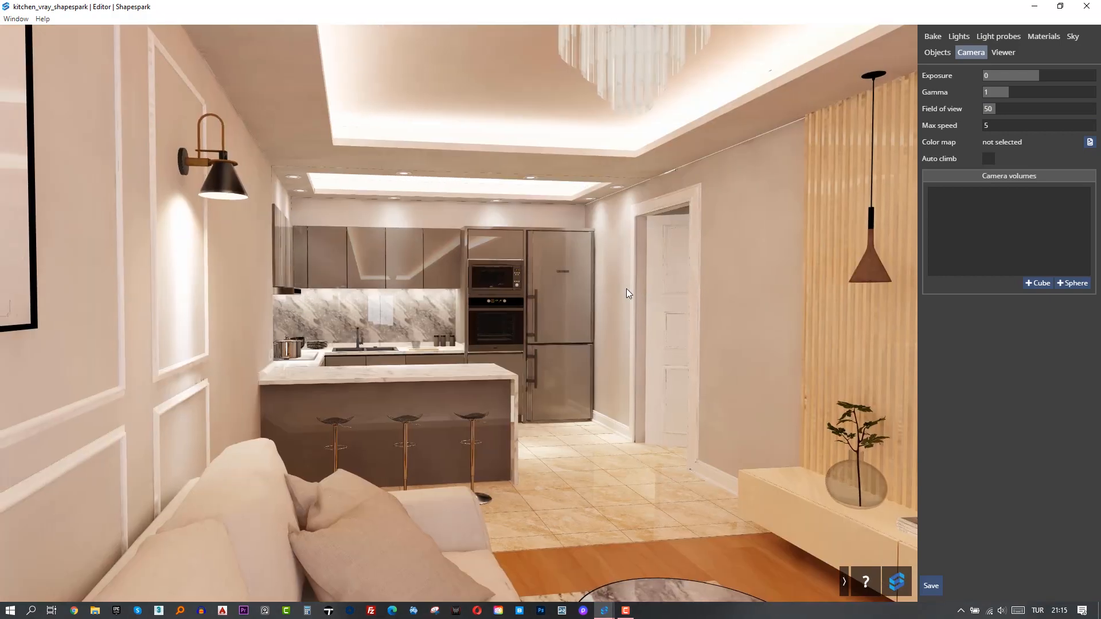
# Walk up to the kitchen backsplash and back around the counter to examine the rooms with the narrower field of view
pyautogui.click(614, 288)
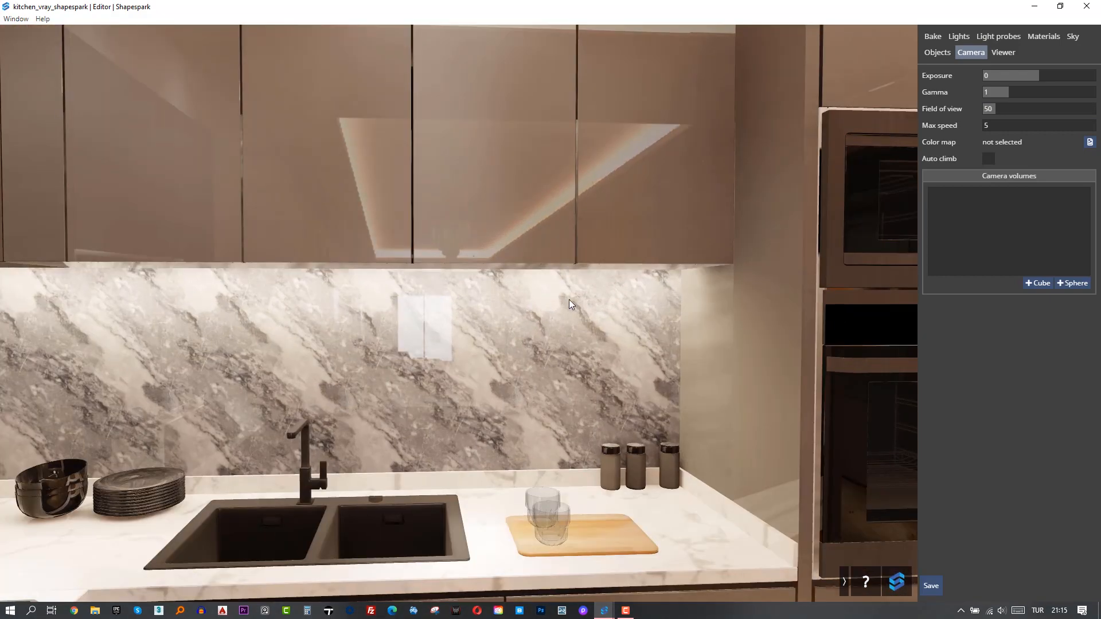
pyautogui.press('Left')
pyautogui.press('Down')
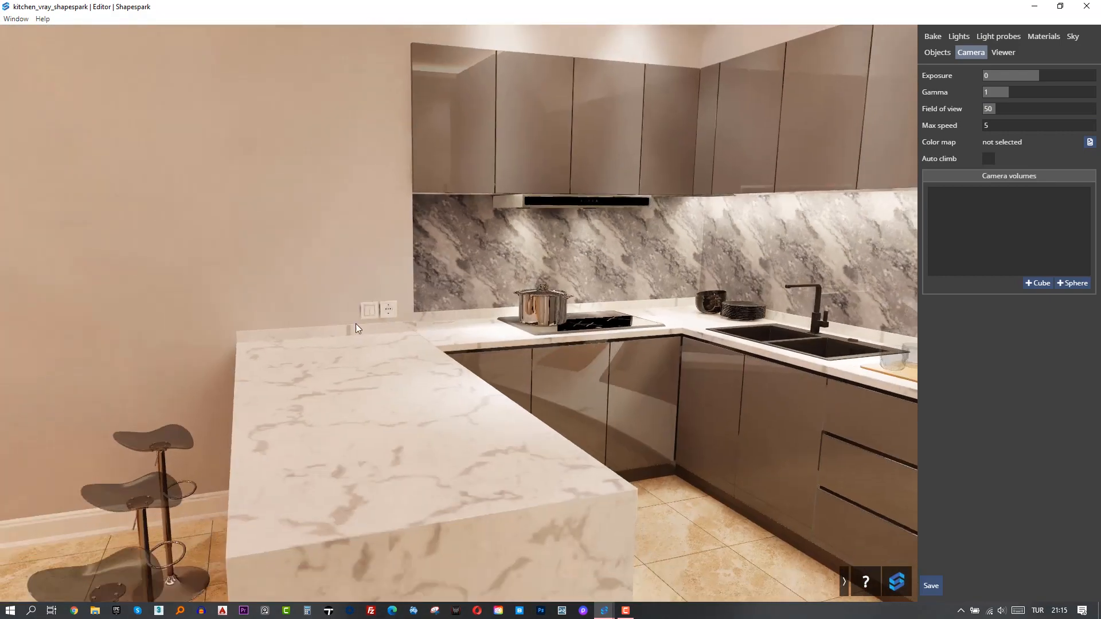
pyautogui.press('Left')
pyautogui.press('Down')
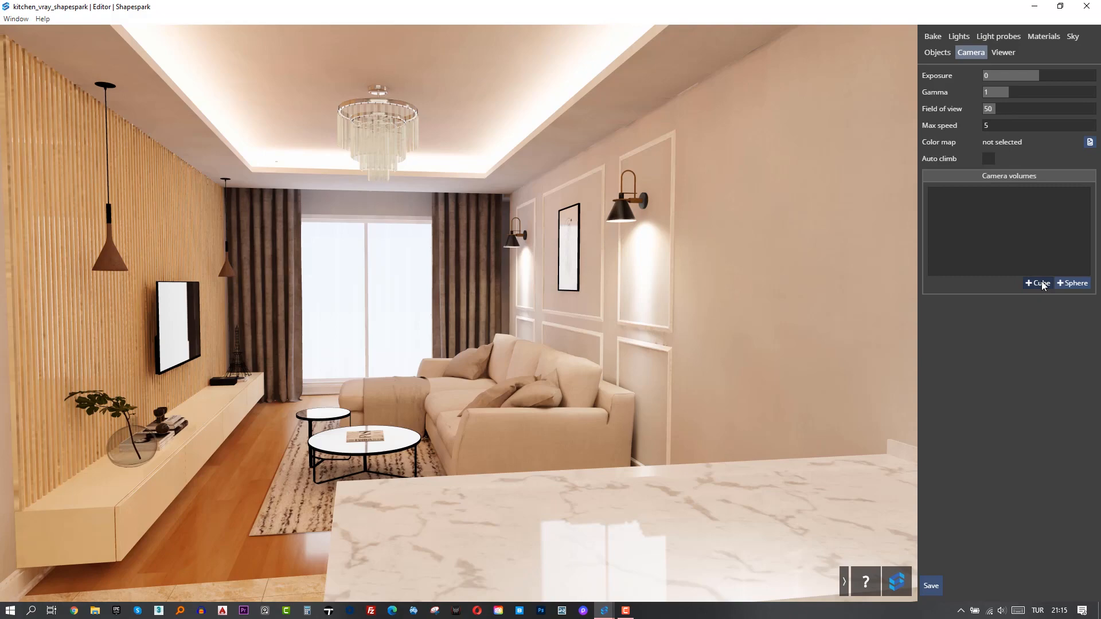
# Add two walk views to the viewer: the living room seen from the kitchen, and the curtained window beside the sofa
pyautogui.click(1004, 53)
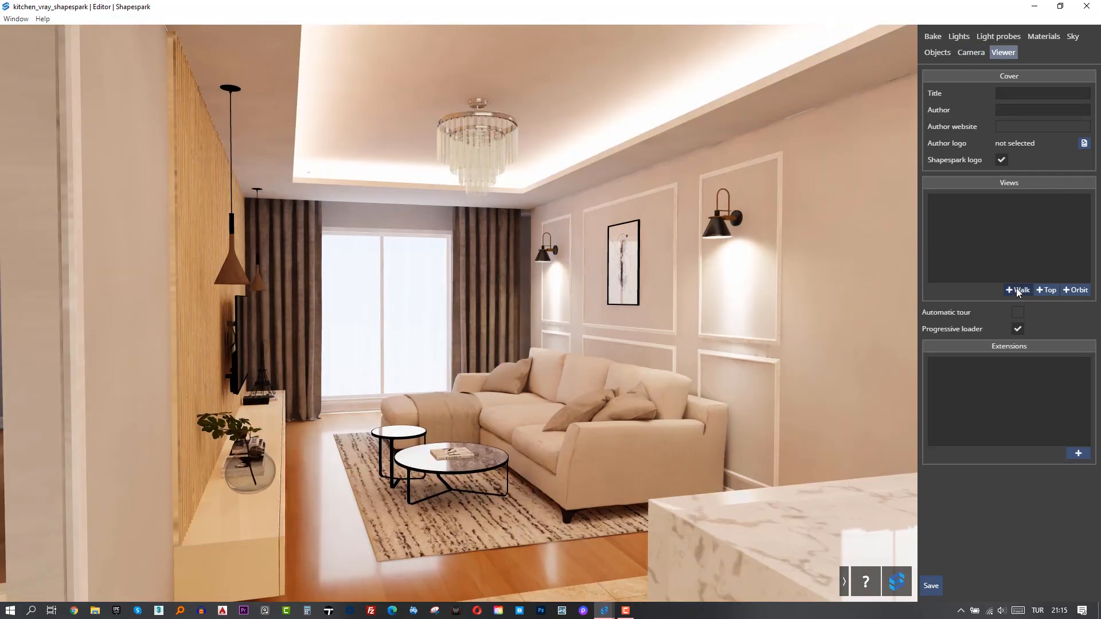
pyautogui.click(1017, 290)
pyautogui.press('Up')
pyautogui.moveTo(504, 362); pyautogui.dragTo(431, 381)
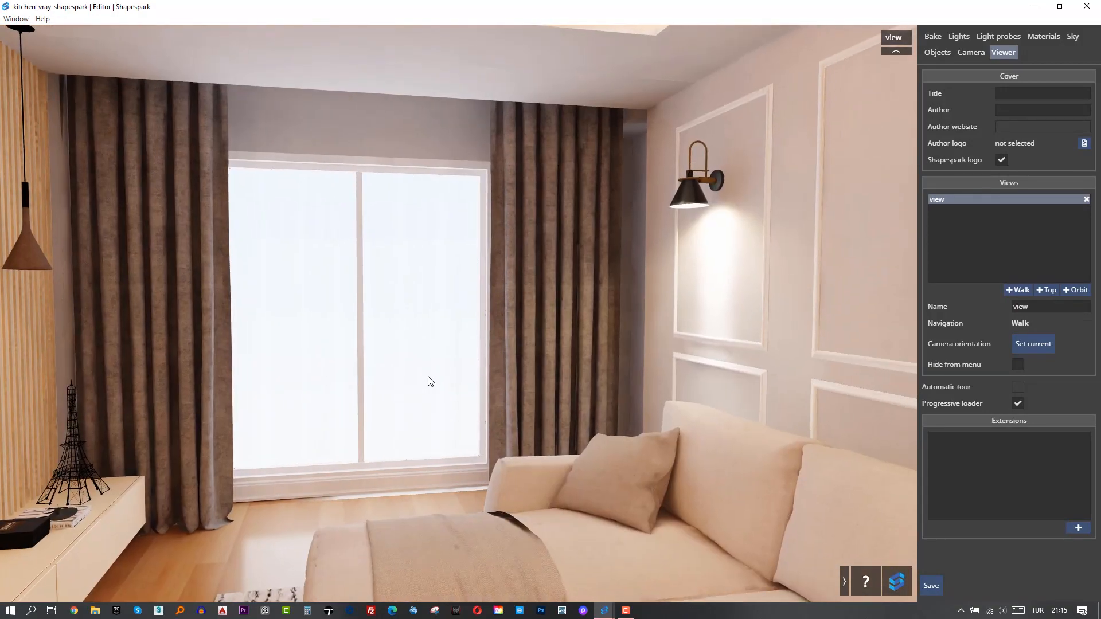
pyautogui.click(1018, 291)
# Add walk views of the framed picture above the sofa and of the living room looking toward the kitchen
pyautogui.moveTo(314, 344); pyautogui.dragTo(818, 339)
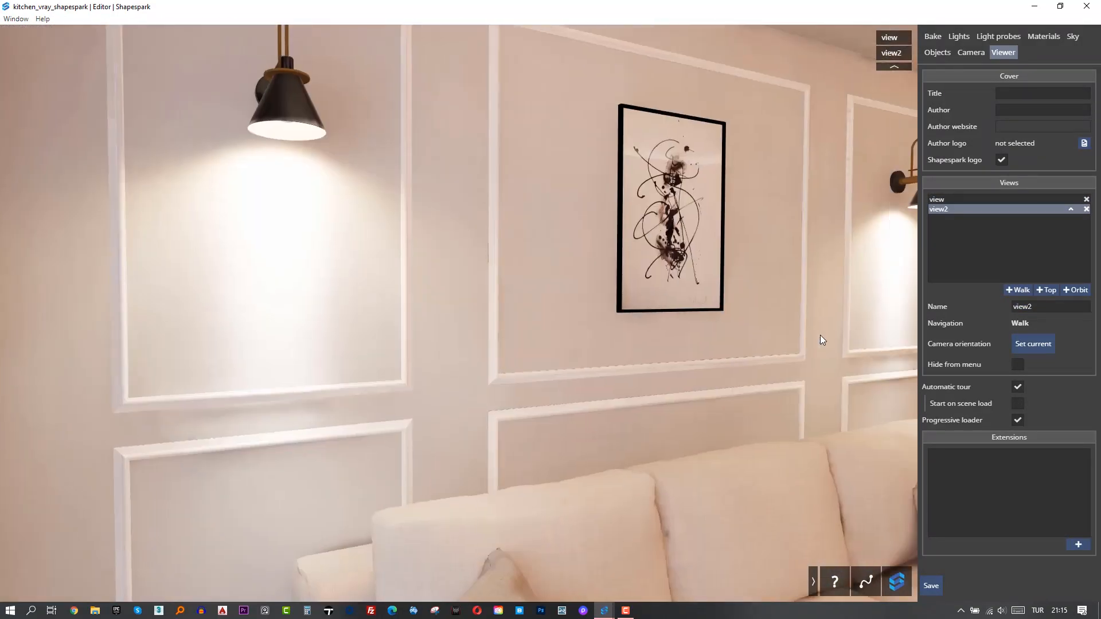
pyautogui.click(1018, 290)
pyautogui.moveTo(477, 356); pyautogui.dragTo(749, 359)
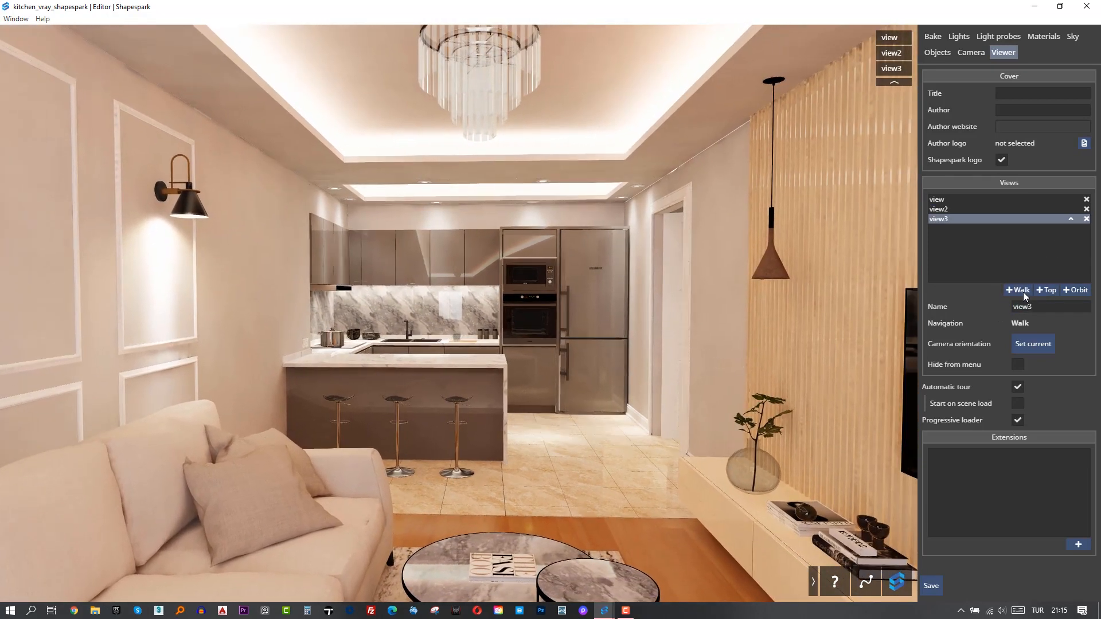
pyautogui.click(1021, 290)
# Add three kitchen walk views: the island with bar stools, the counter with tall appliances, and a close-up of the sink and cooktop
pyautogui.click(517, 401)
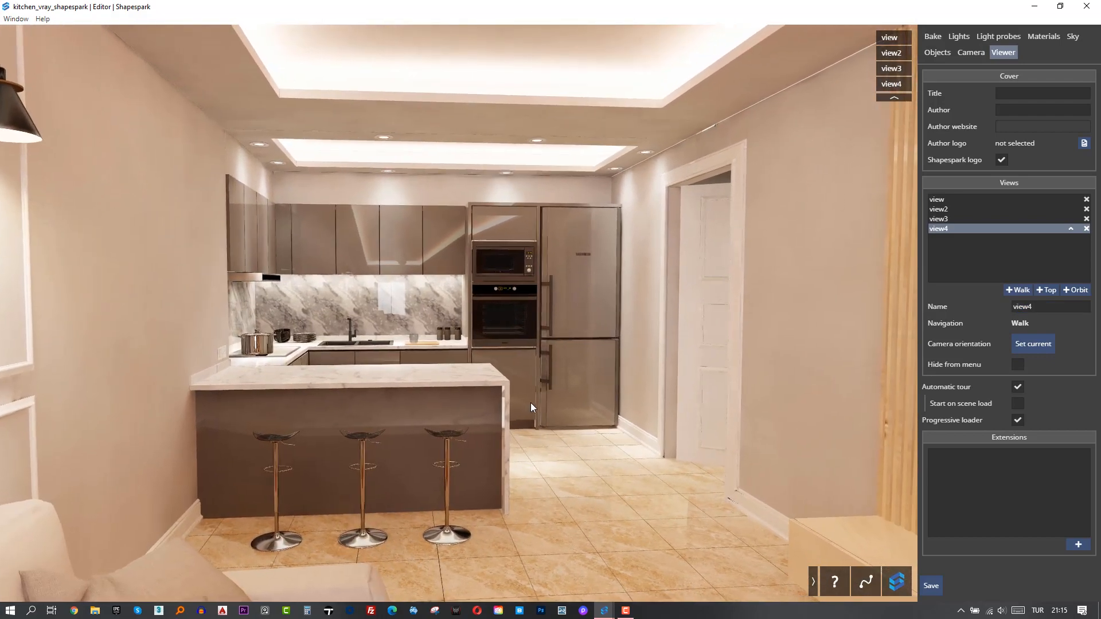
pyautogui.click(1011, 290)
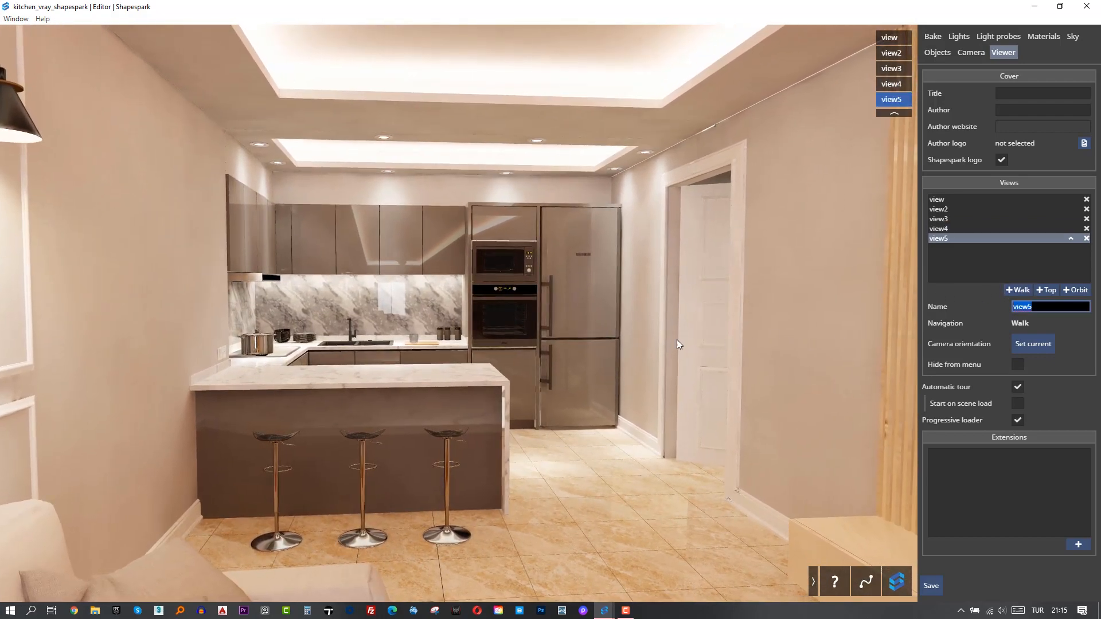
pyautogui.click(636, 339)
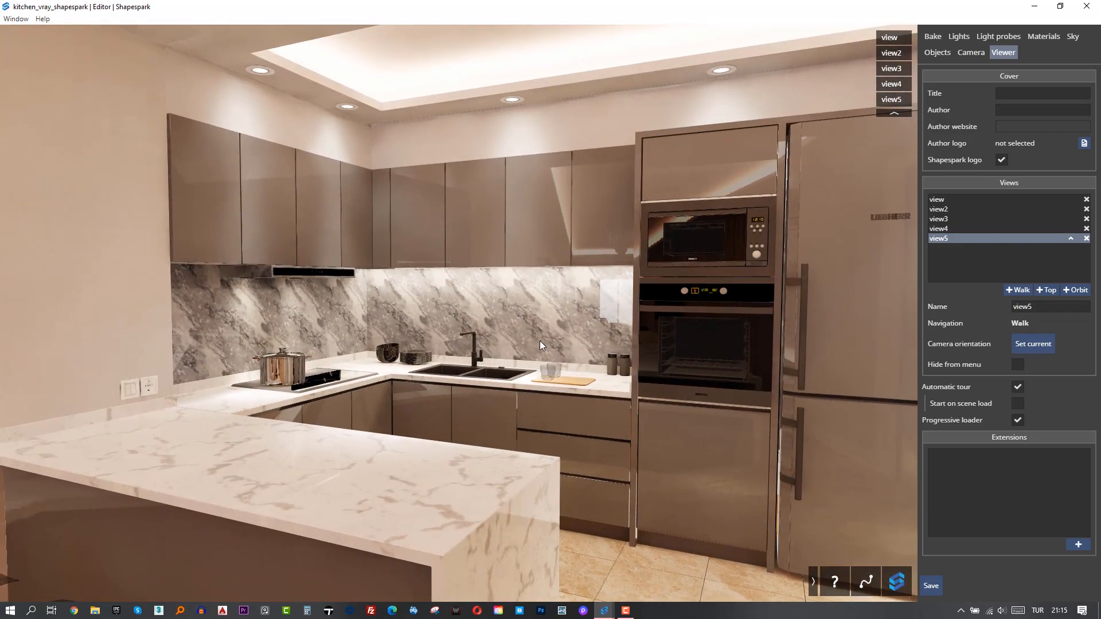
pyautogui.click(1015, 291)
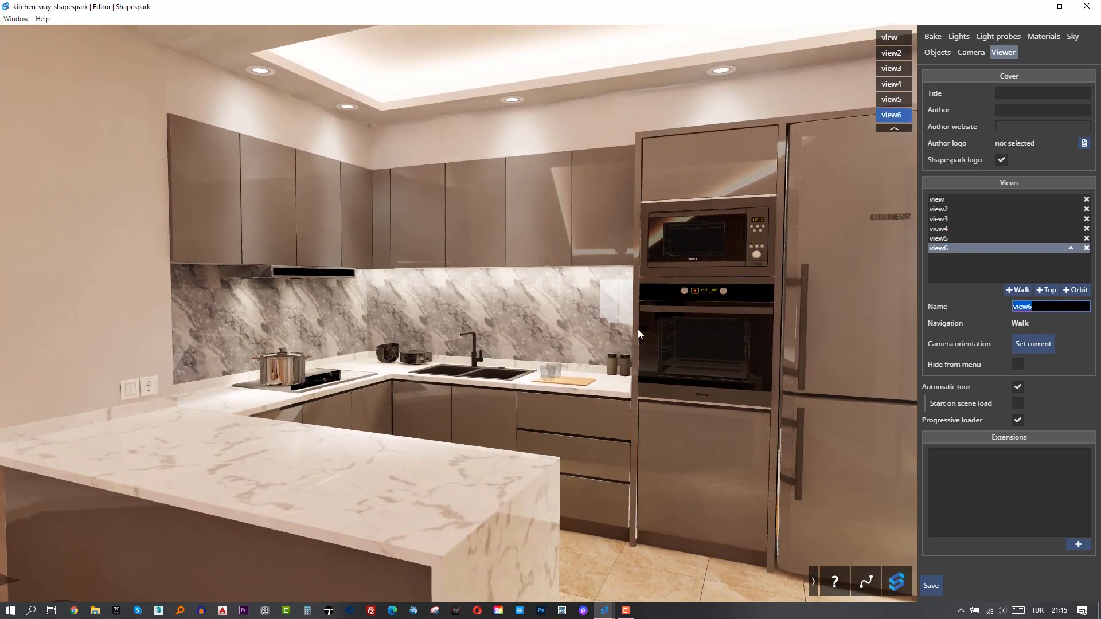
pyautogui.moveTo(640, 333); pyautogui.dragTo(591, 328)
pyautogui.click(591, 328)
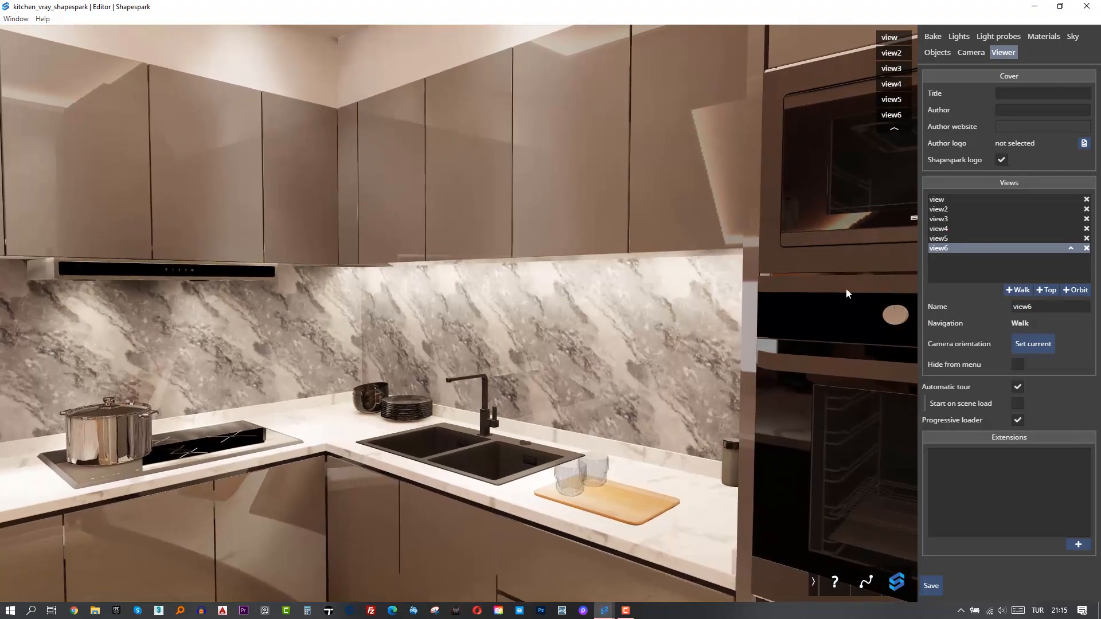
pyautogui.click(1017, 292)
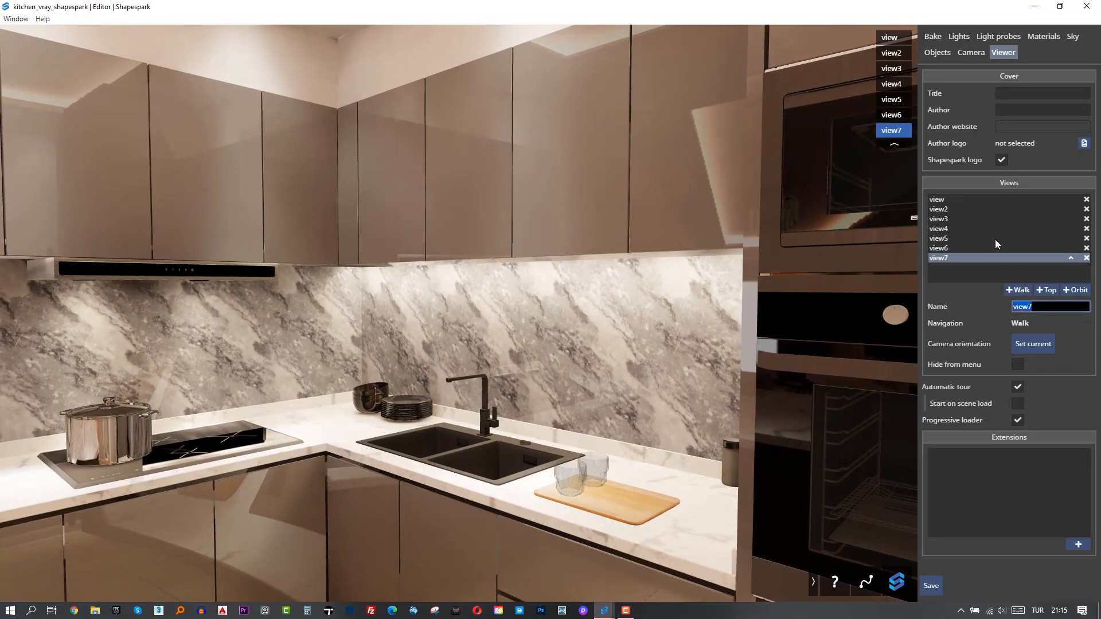
# Review the saved walk views one after another from view to view7
pyautogui.click(955, 199)
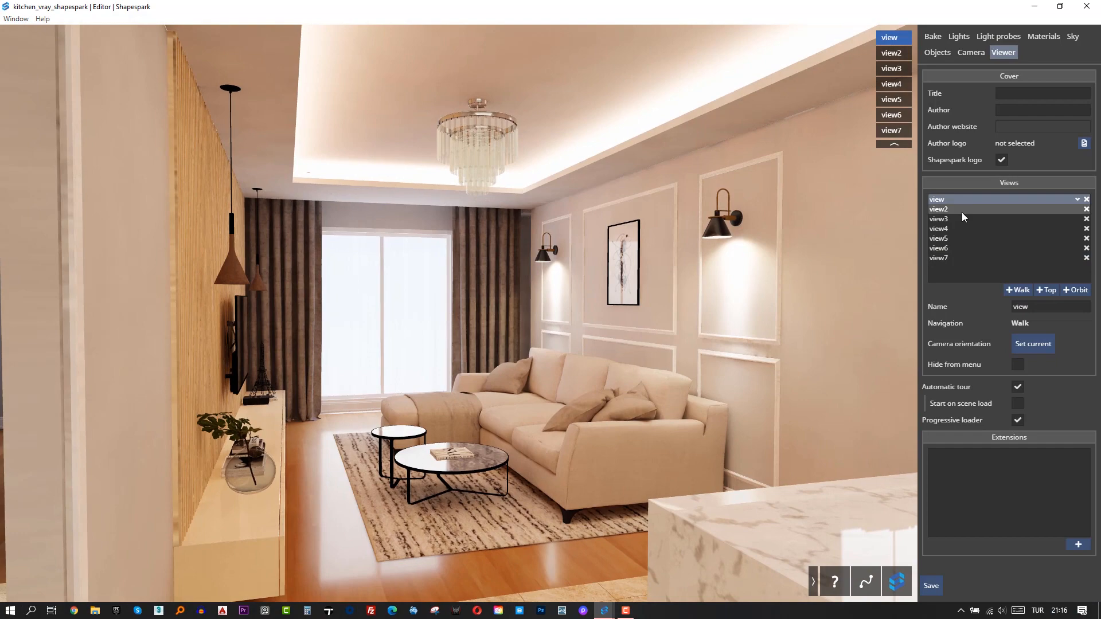
pyautogui.click(962, 210)
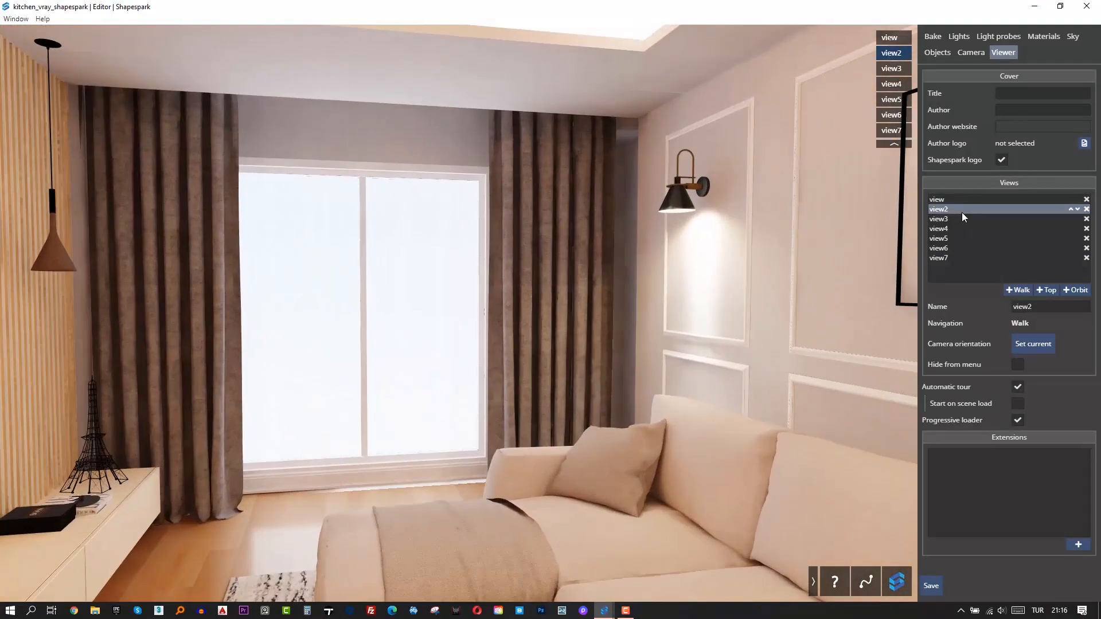
pyautogui.click(960, 220)
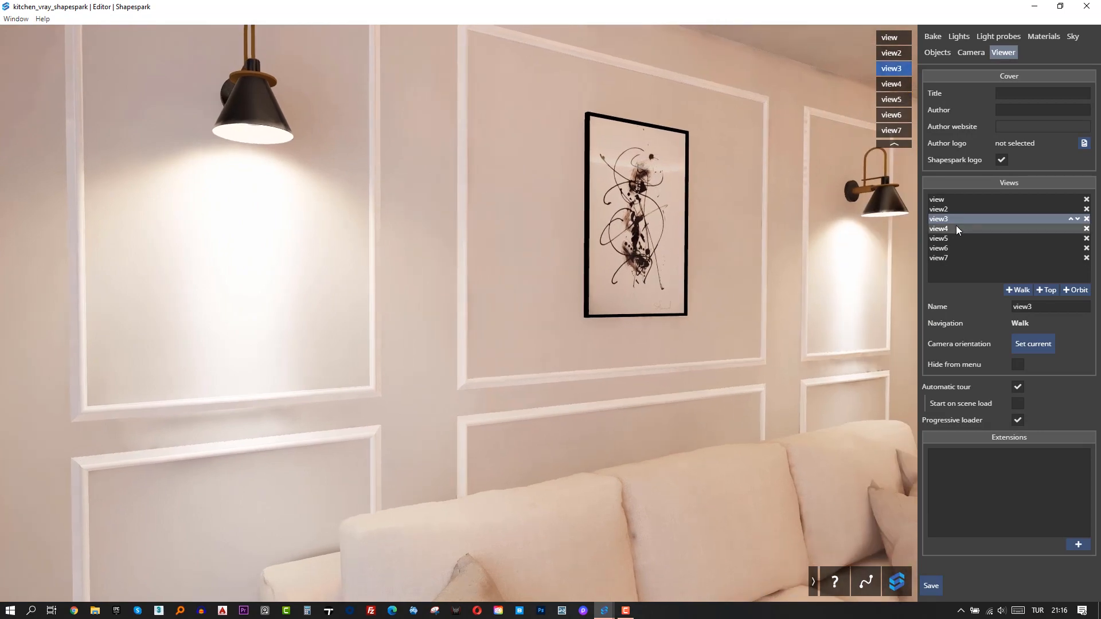
pyautogui.click(955, 227)
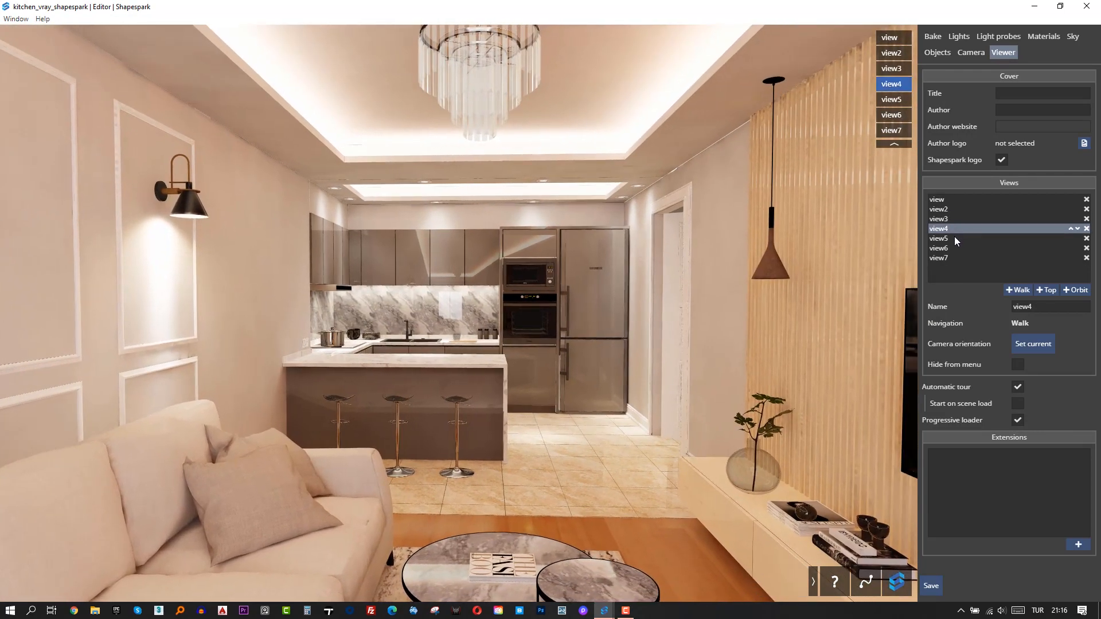
pyautogui.click(955, 238)
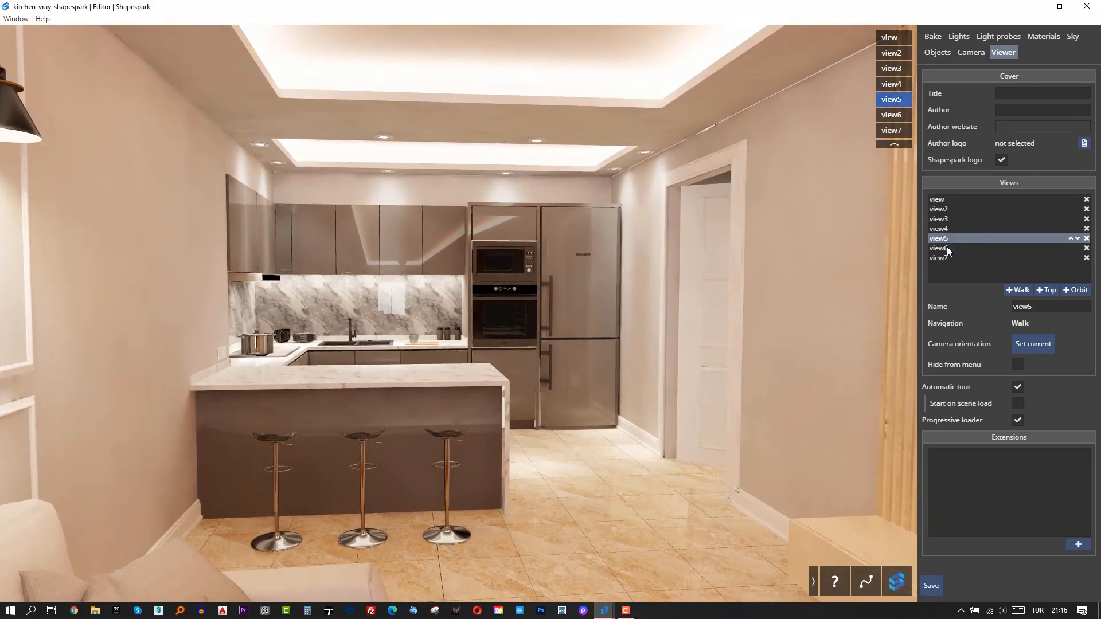
pyautogui.click(946, 247)
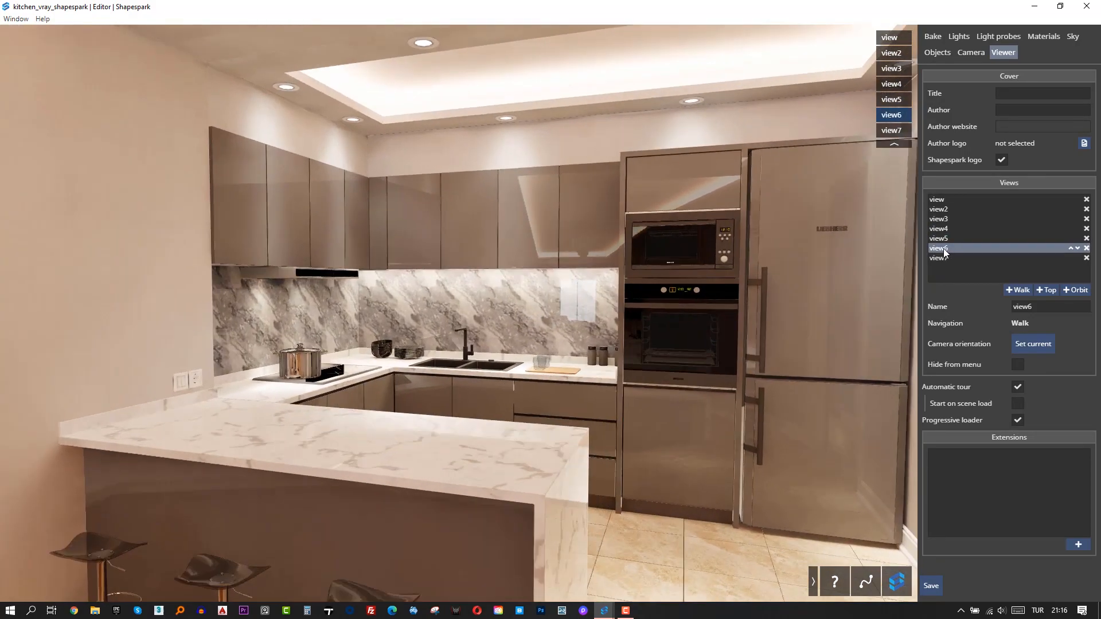
pyautogui.click(941, 255)
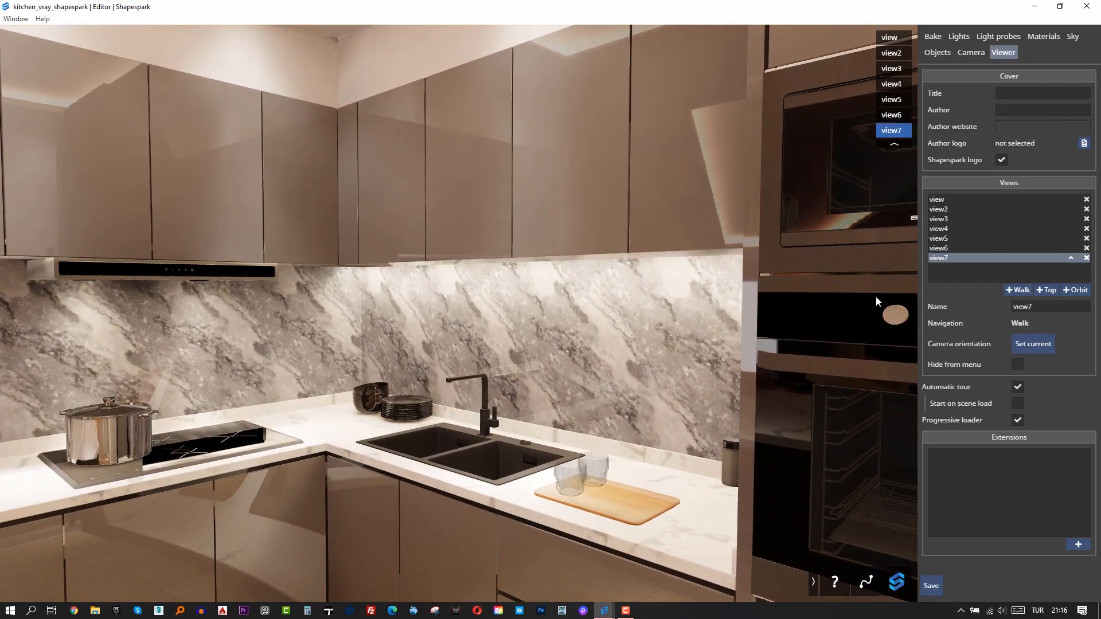
# Add another walk view of the living room showing the TV wall, coffee tables, sofa and chandelier
pyautogui.moveTo(875, 295); pyautogui.dragTo(286, 298)
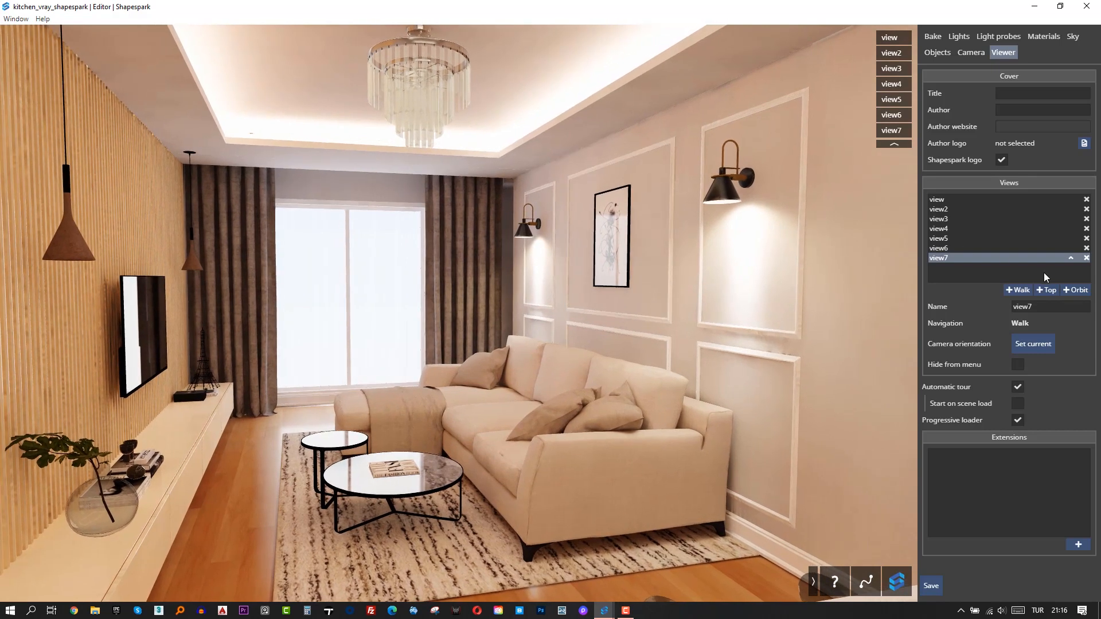
pyautogui.click(1017, 290)
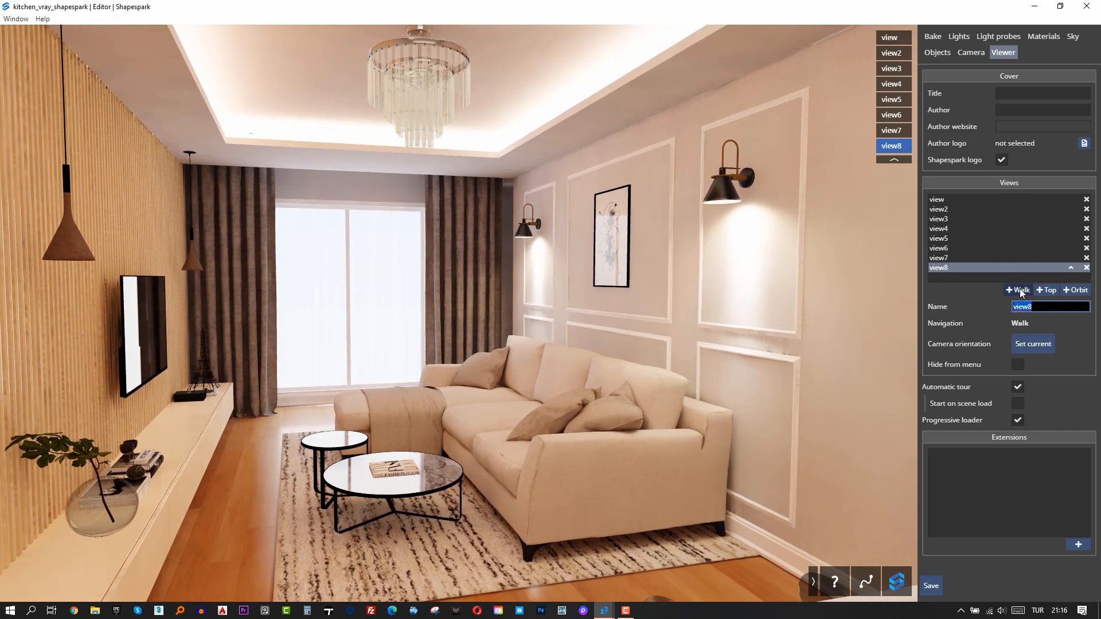
pyautogui.click(998, 571)
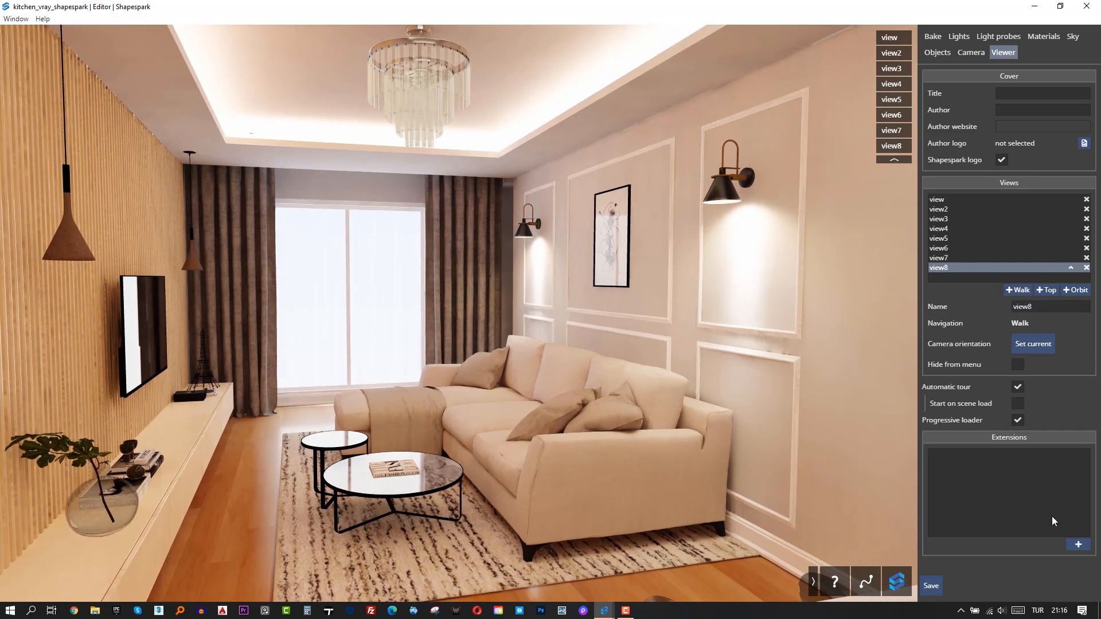
pyautogui.click(1017, 387)
# Close the scene editor and upload the kitchen_vray_shapespark scene
pyautogui.click(1086, 7)
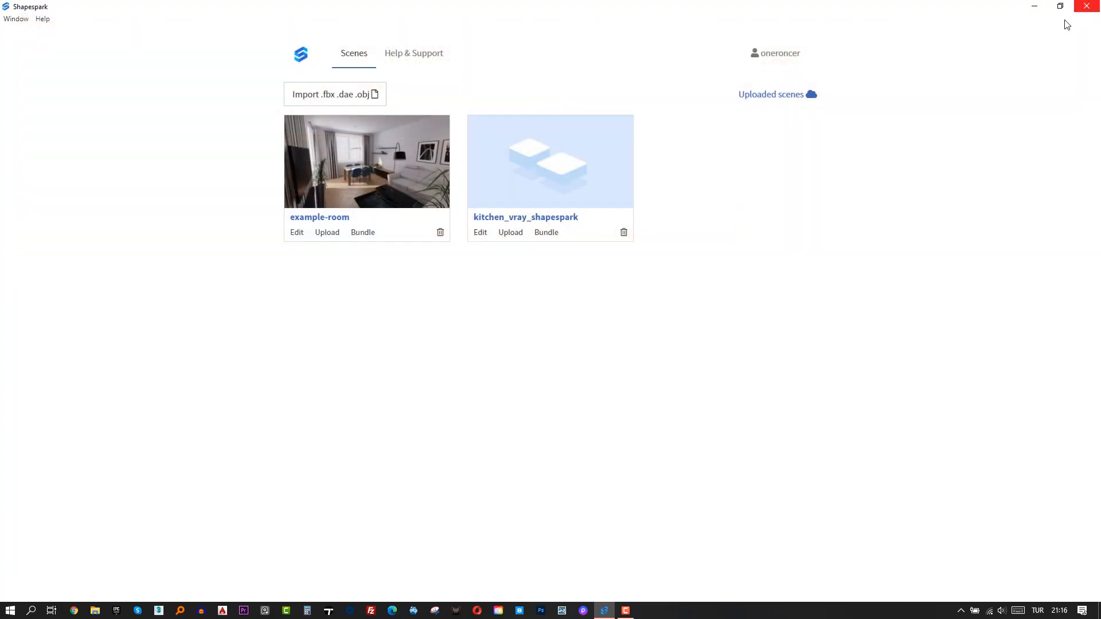
pyautogui.click(543, 148)
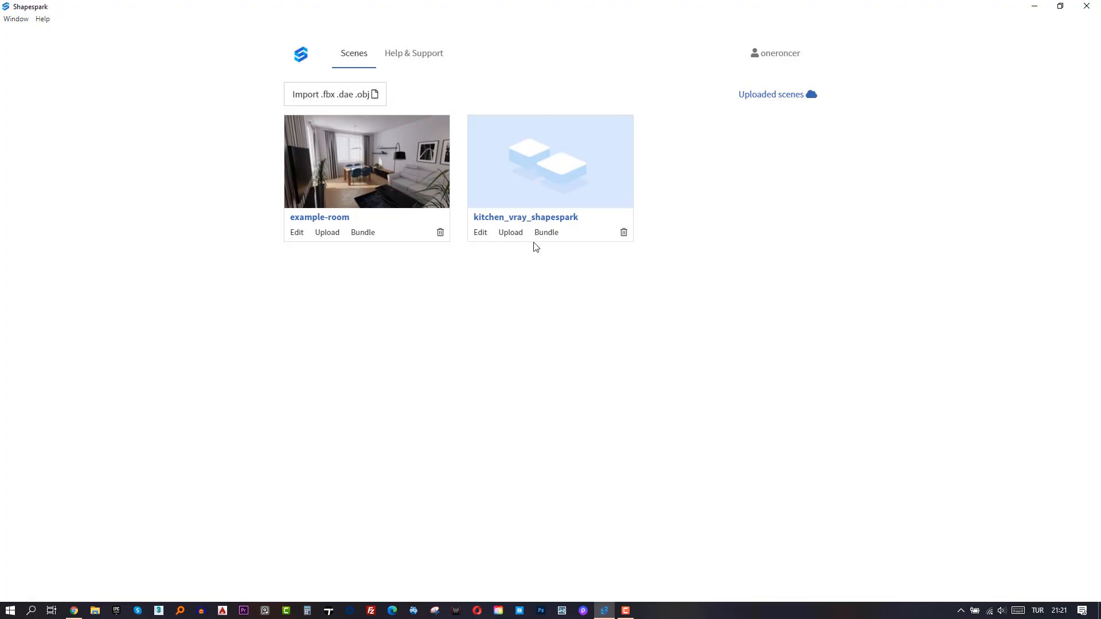
pyautogui.click(511, 233)
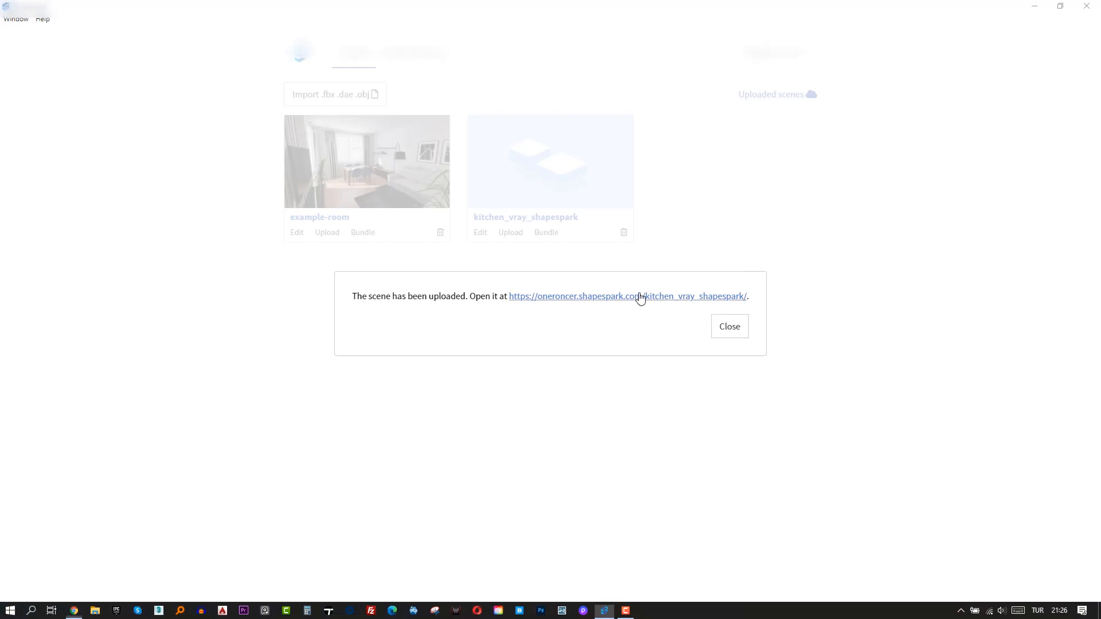
# Open the uploaded scene in the web browser, start it and walk forward into the living room
pyautogui.click(640, 298)
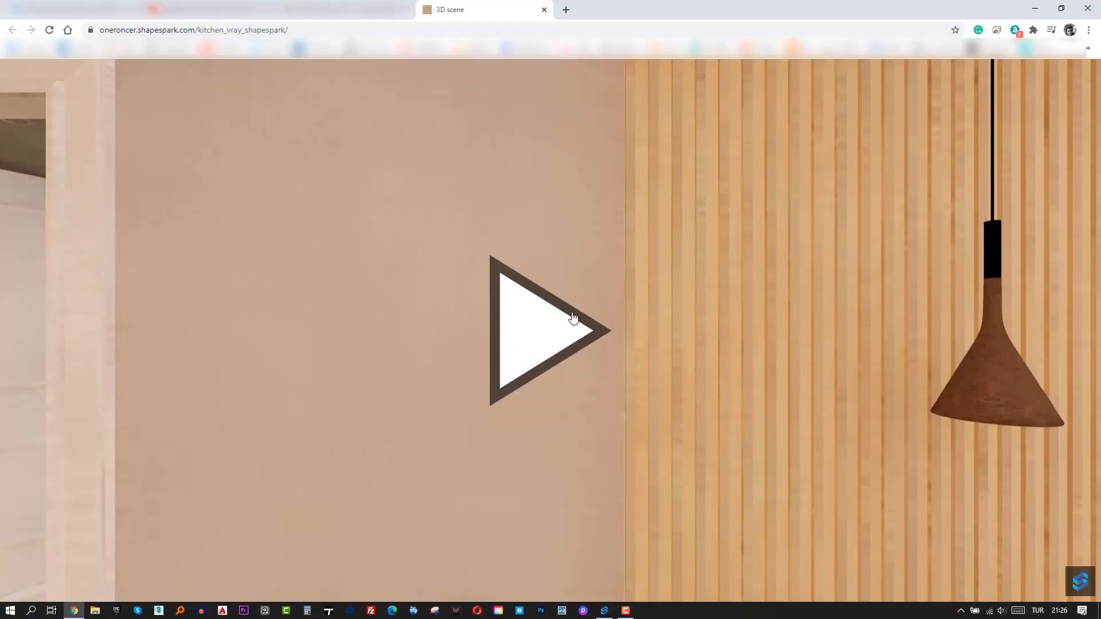
pyautogui.click(538, 341)
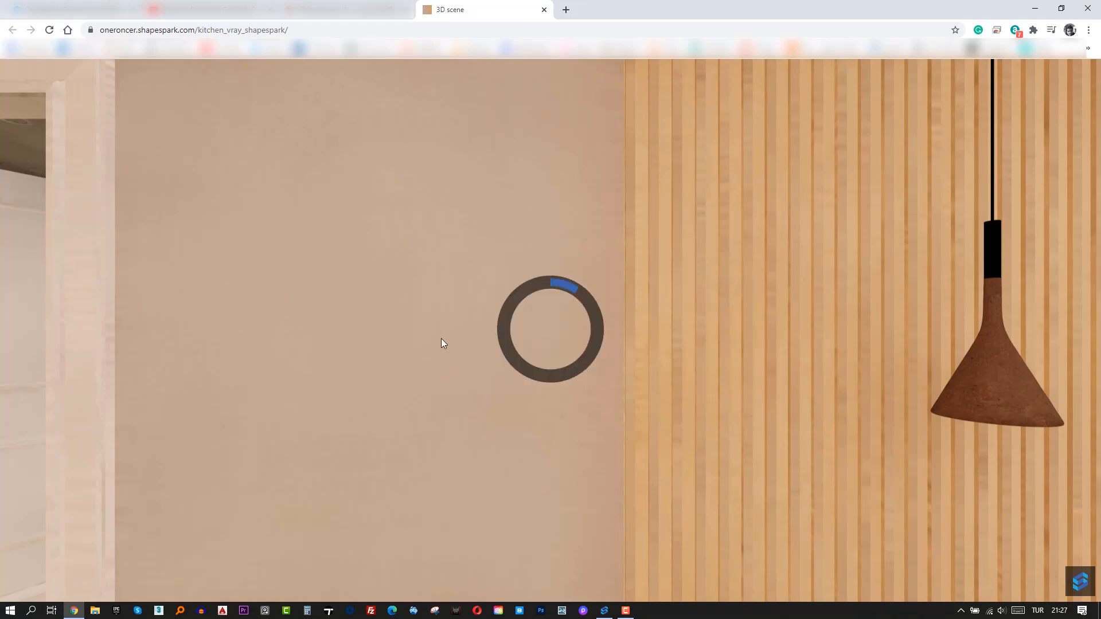
pyautogui.press('Up')
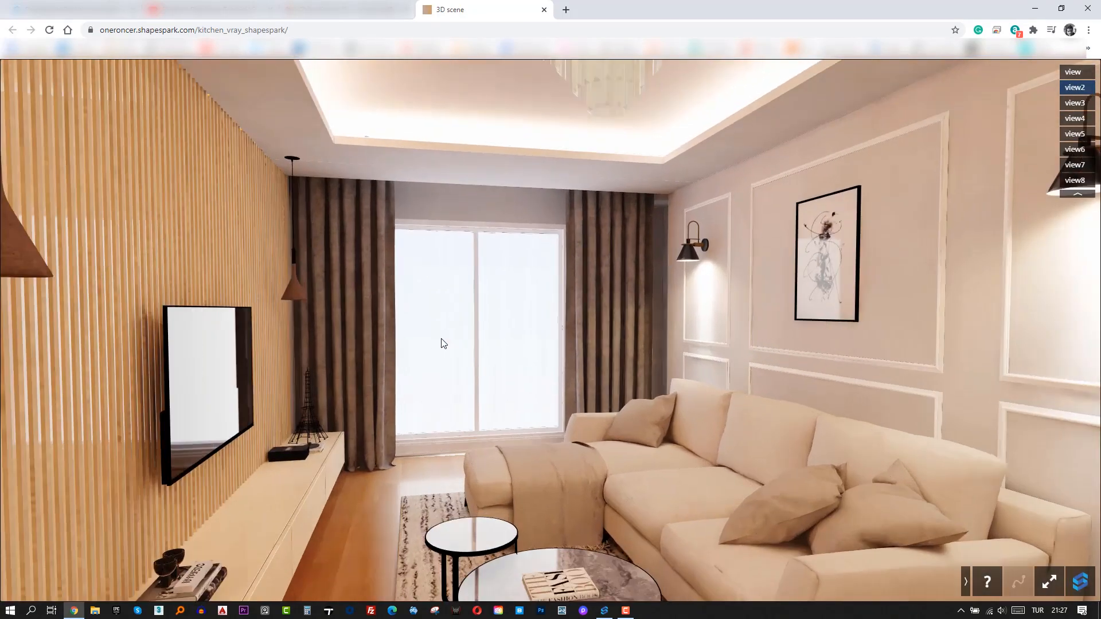